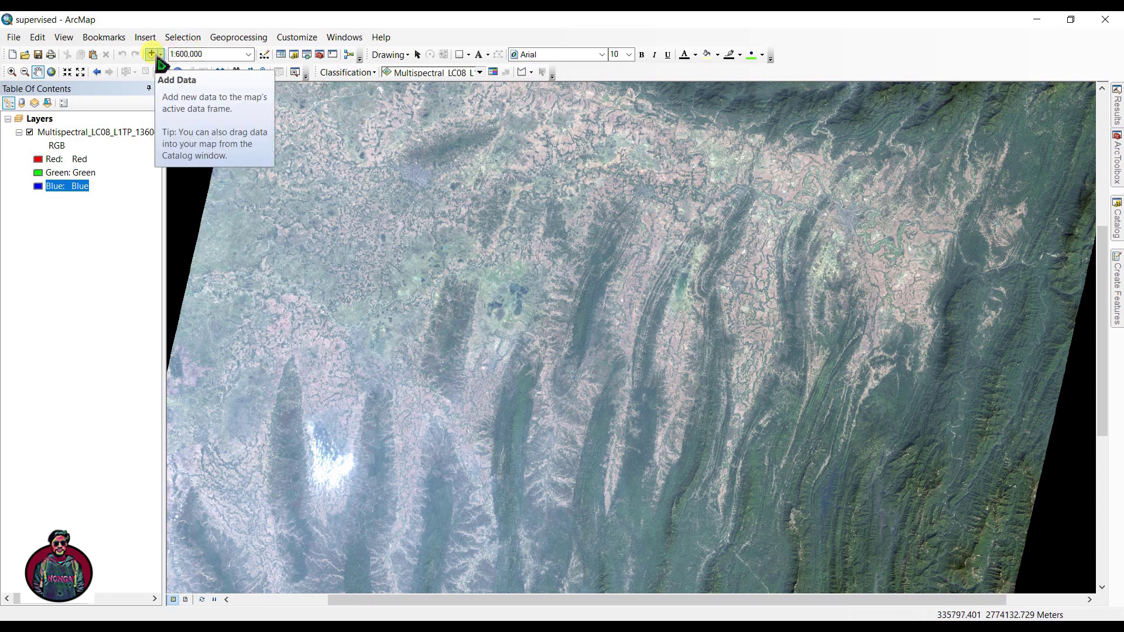
pyautogui.click(152, 54)
pyautogui.moveTo(546, 371); pyautogui.dragTo(649, 369)
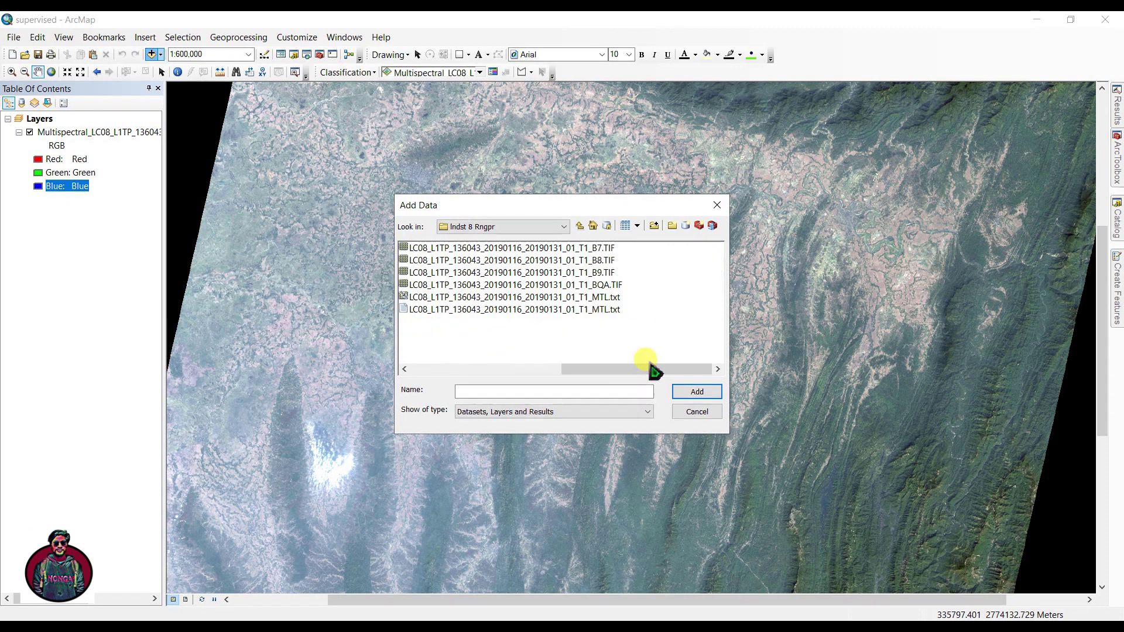
pyautogui.click(475, 299)
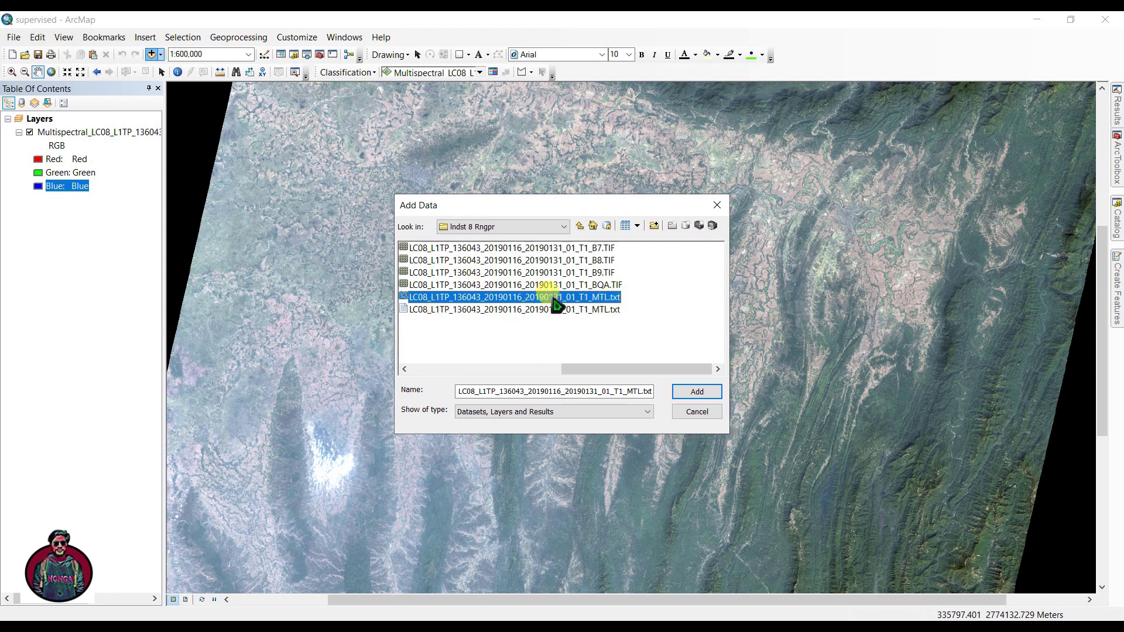
pyautogui.click(403, 369)
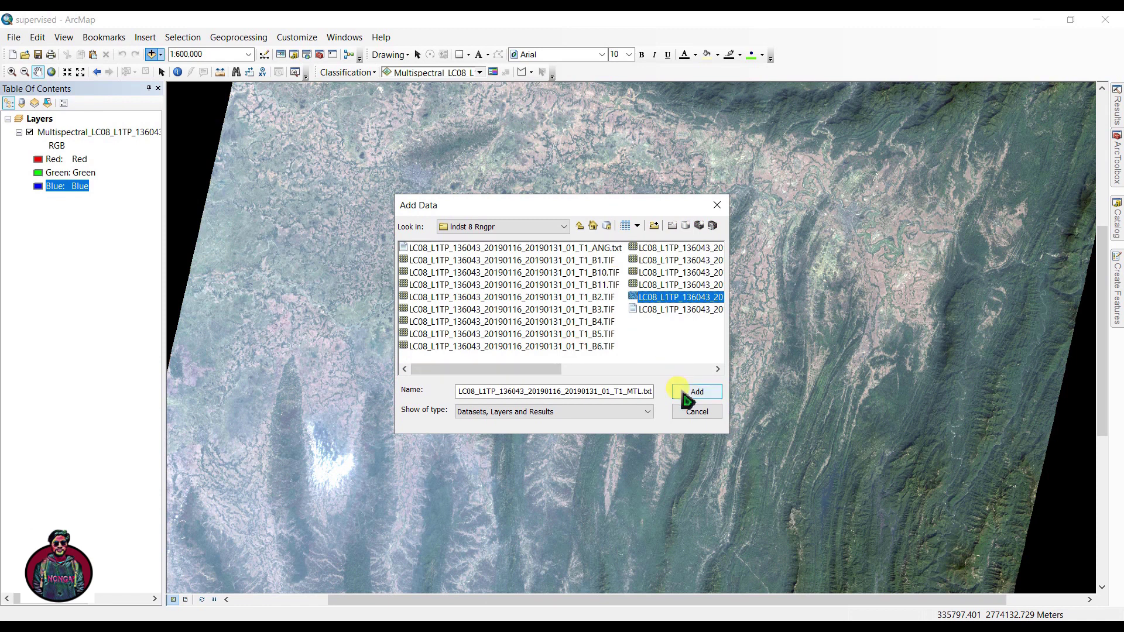
pyautogui.click(717, 206)
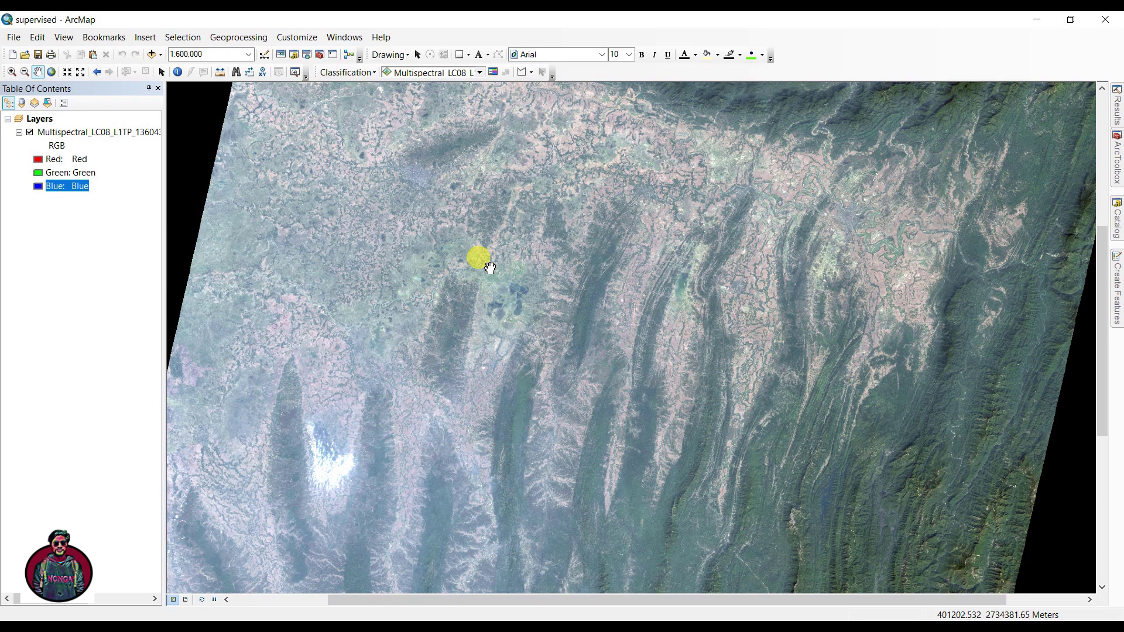
# - Set the geoprocessing environment's scratch workspace to aa10.gdb in the ArcGis\Supervised classification folder
pyautogui.click(240, 37)
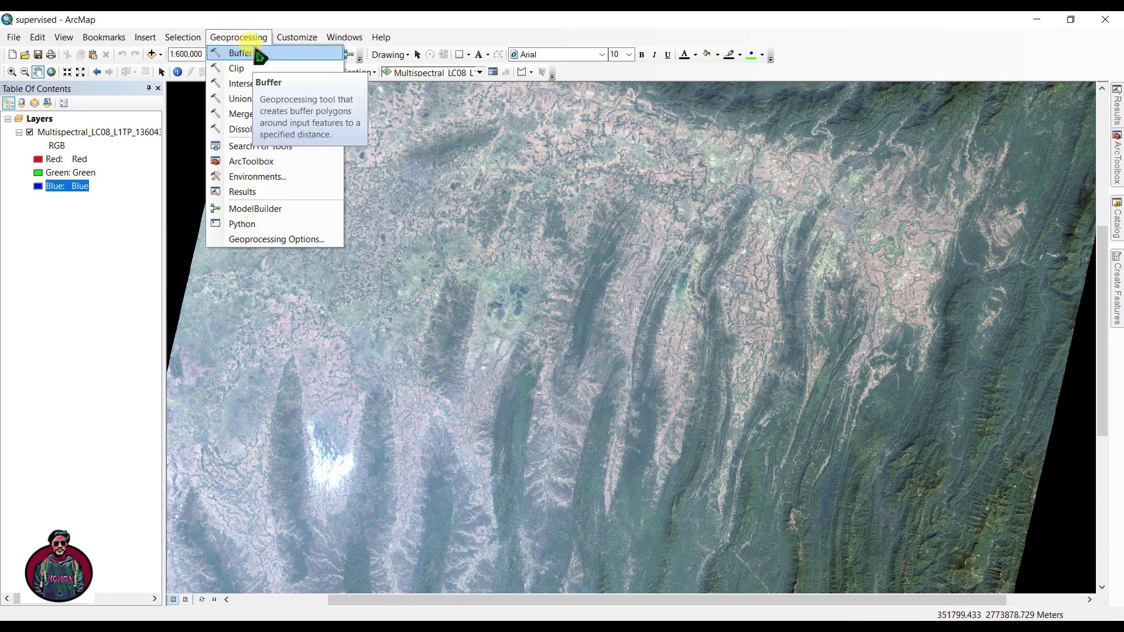
pyautogui.click(261, 179)
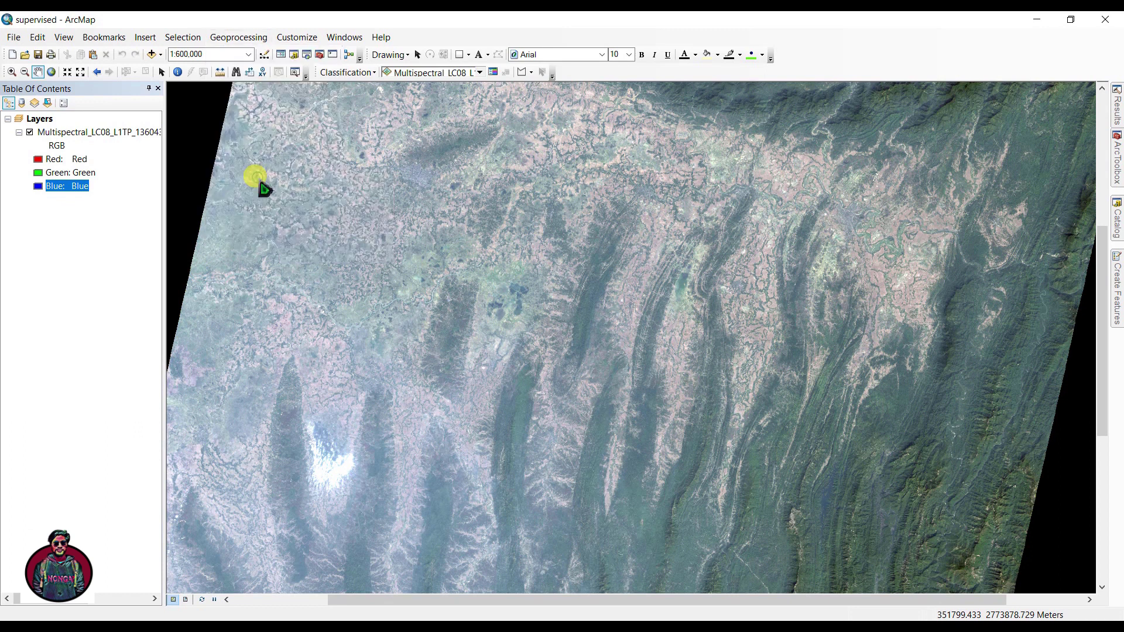
pyautogui.click(346, 185)
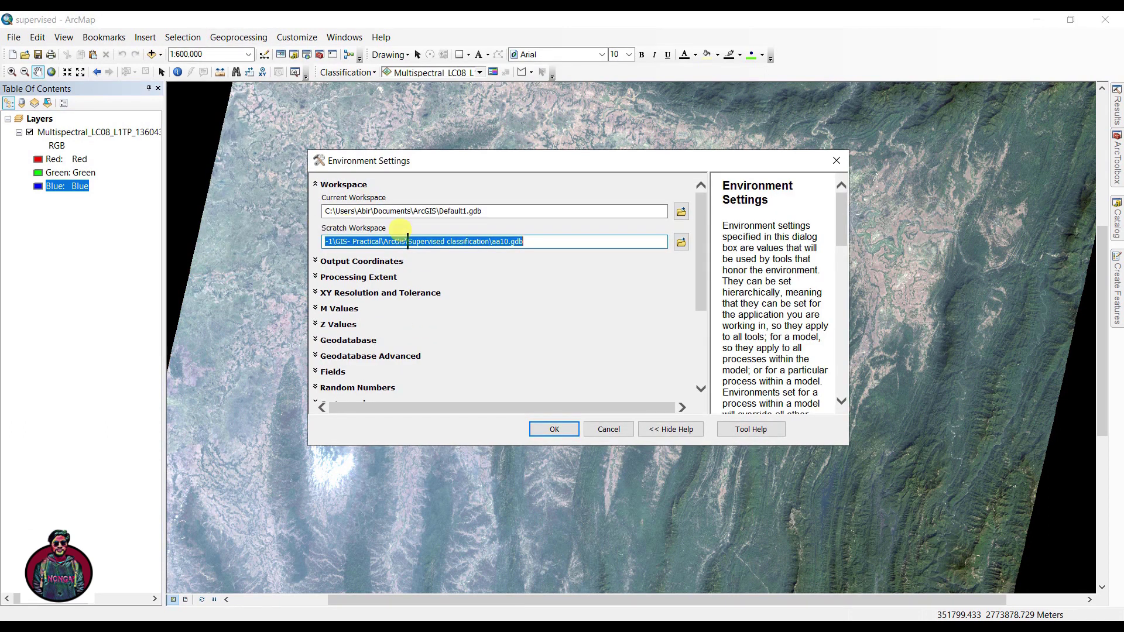
pyautogui.click(682, 242)
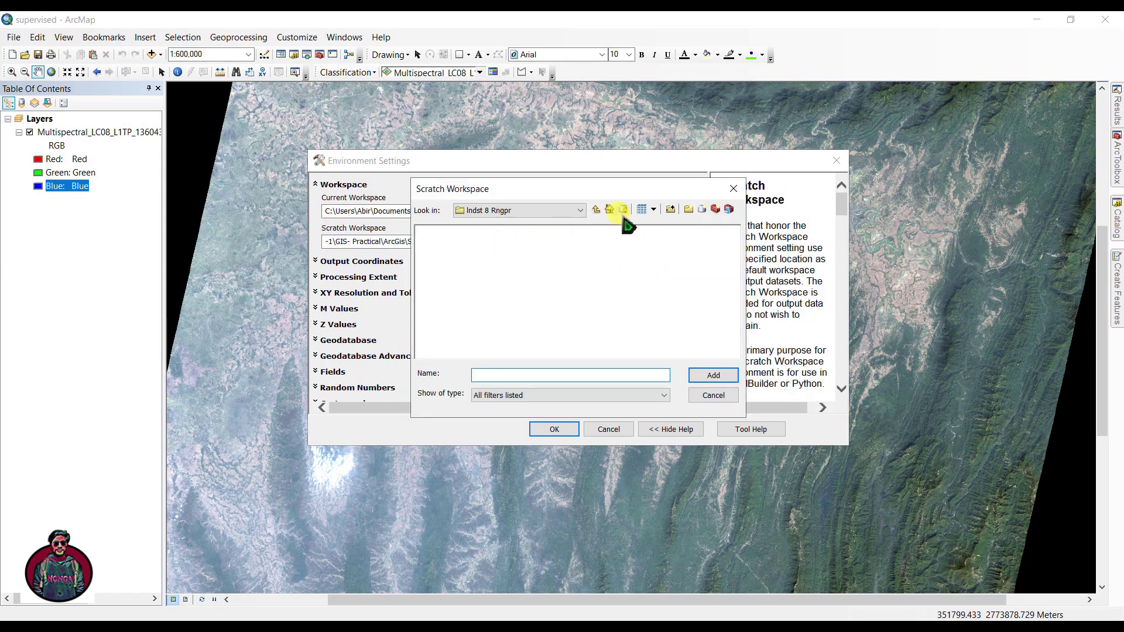
pyautogui.click(597, 208)
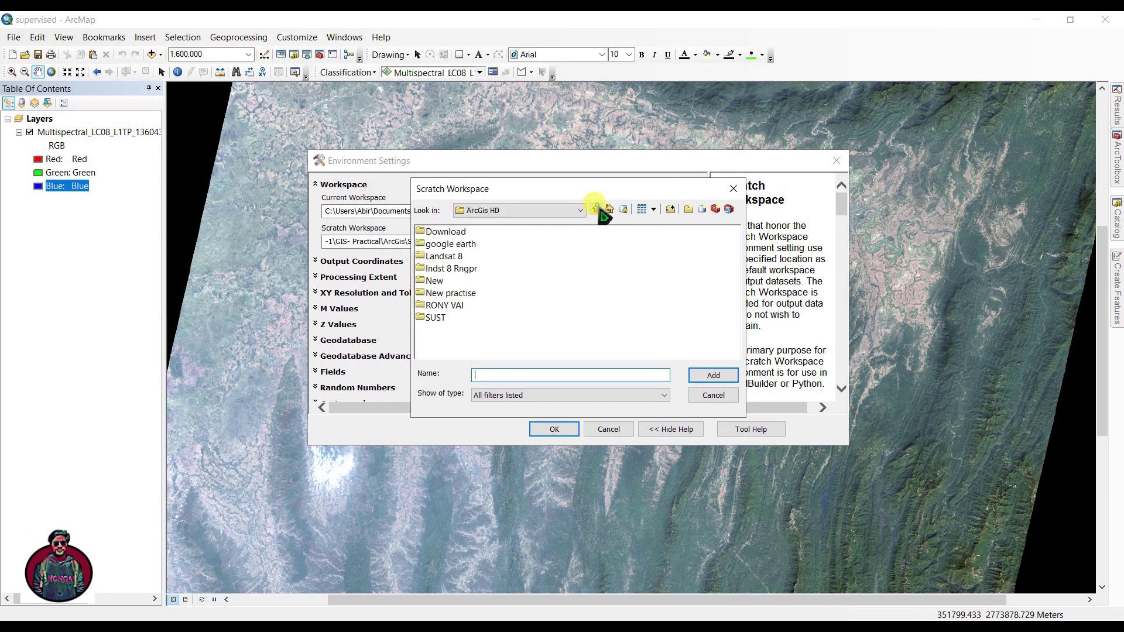
pyautogui.click(596, 209)
pyautogui.click(437, 231)
pyautogui.doubleClick(446, 232)
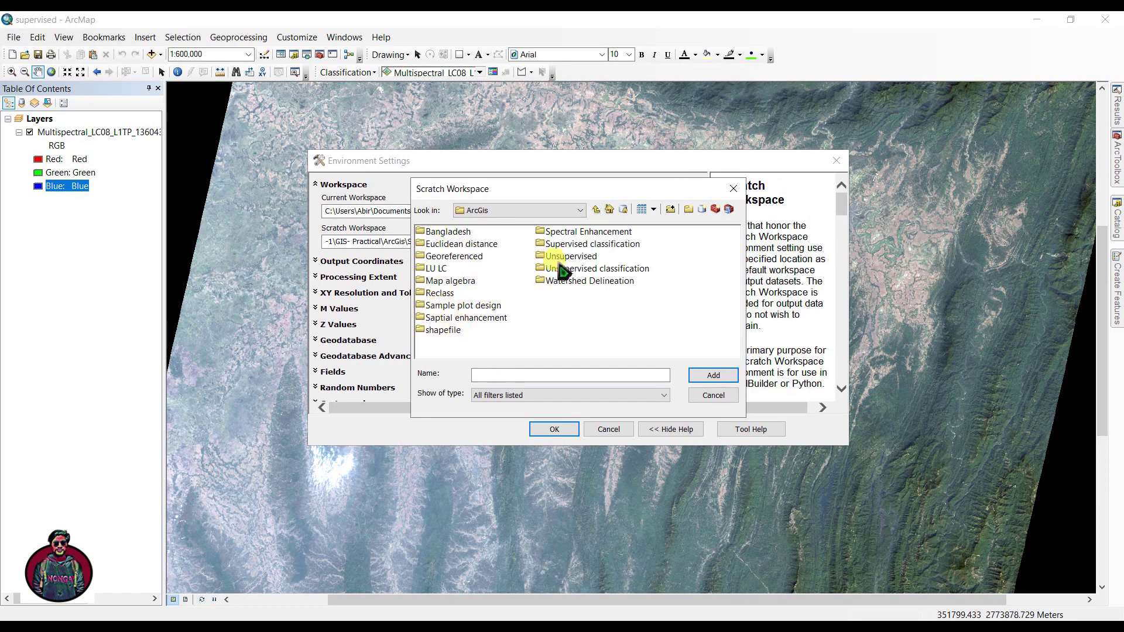
pyautogui.doubleClick(563, 243)
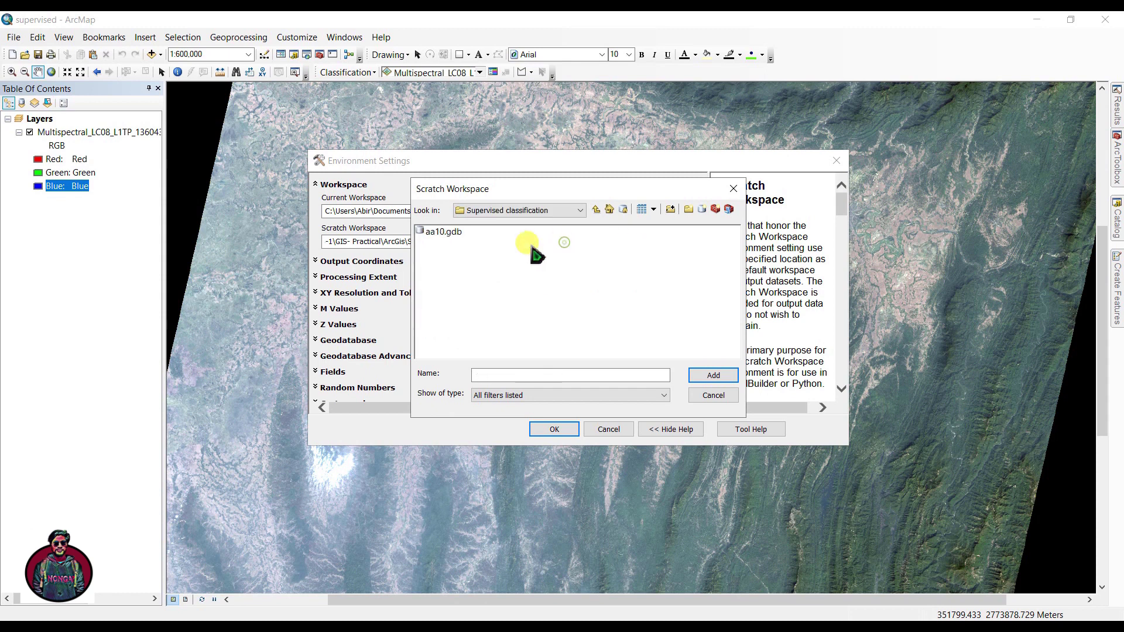
pyautogui.click(443, 232)
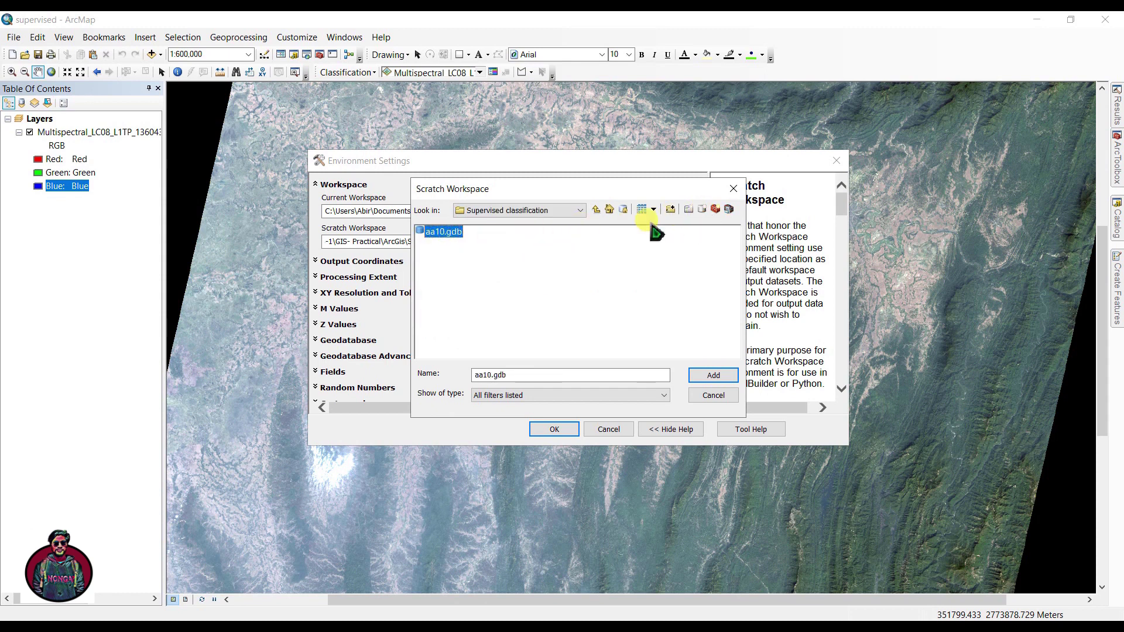
pyautogui.click(714, 381)
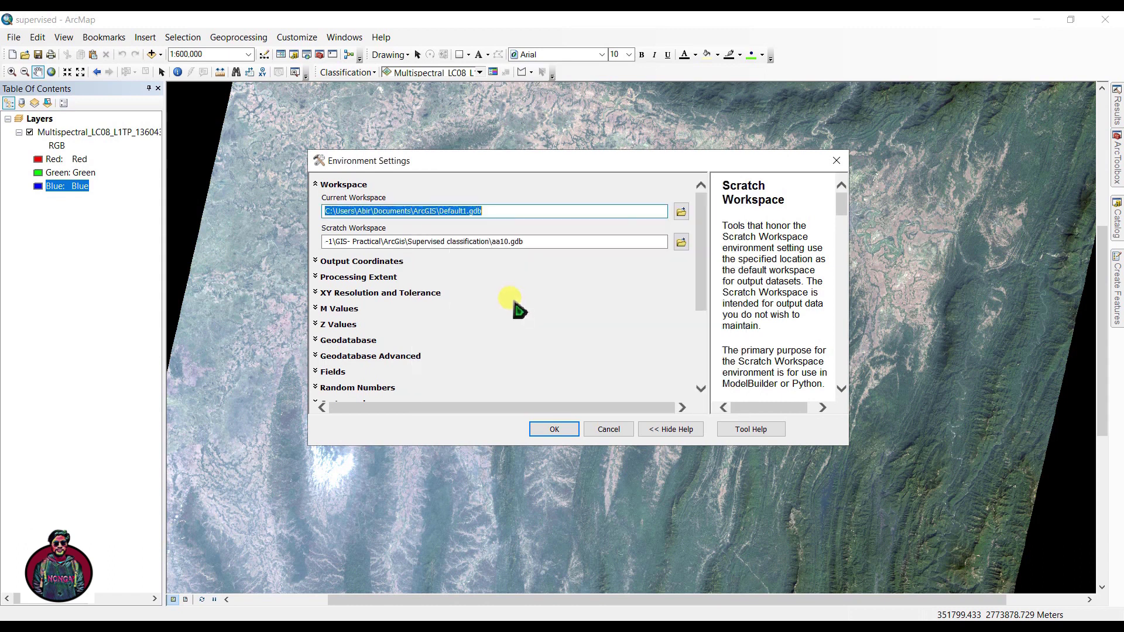
pyautogui.click(354, 249)
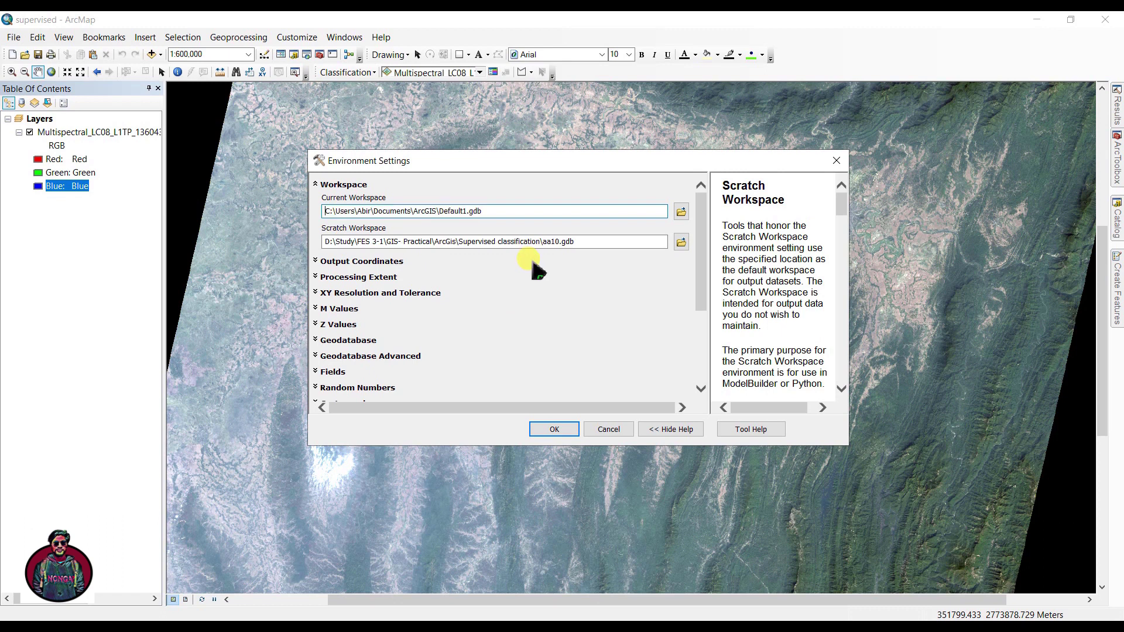
pyautogui.click(554, 429)
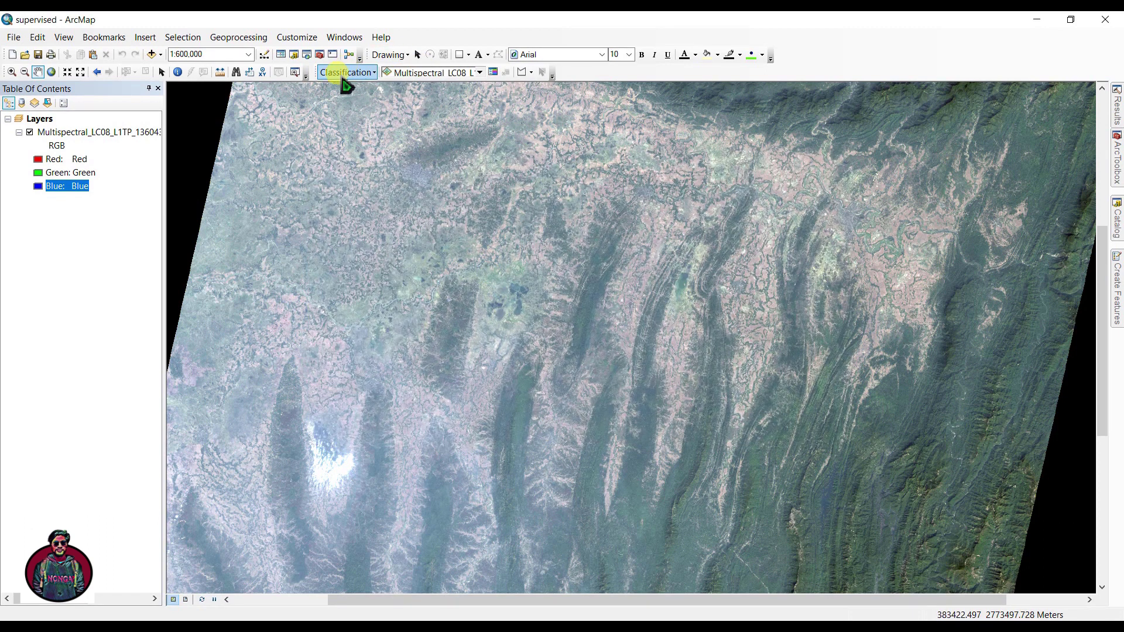
# - Check that the Image Classification toolbar is enabled and choose the Multispectral_LC08_L1TP_136043 layer as its input
pyautogui.rightClick(822, 64)
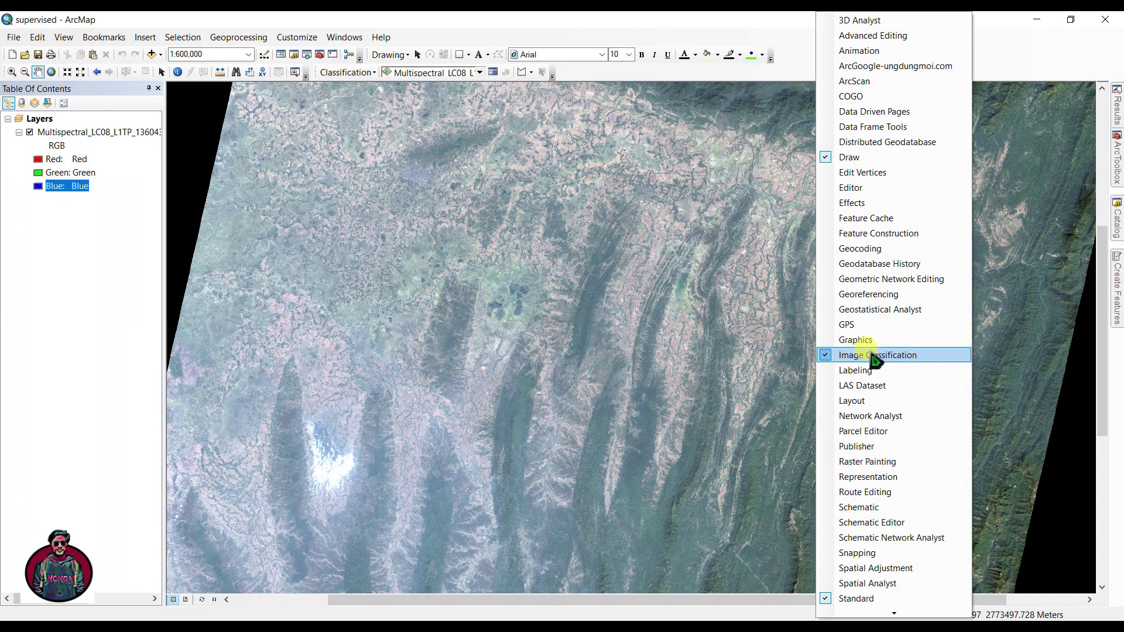
pyautogui.click(702, 75)
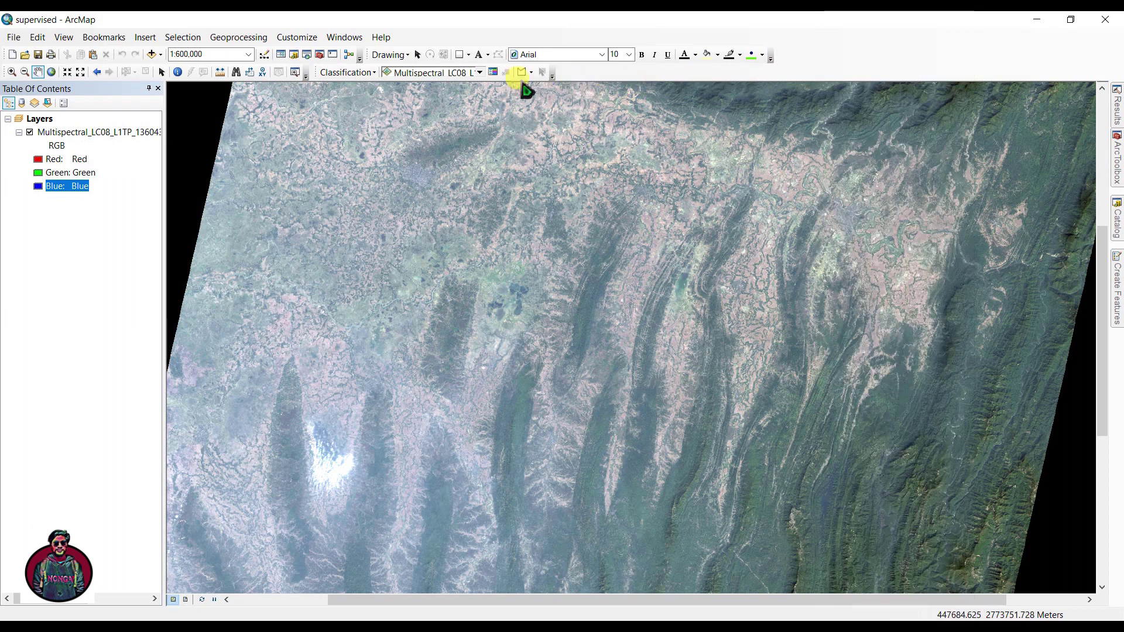
pyautogui.click(480, 73)
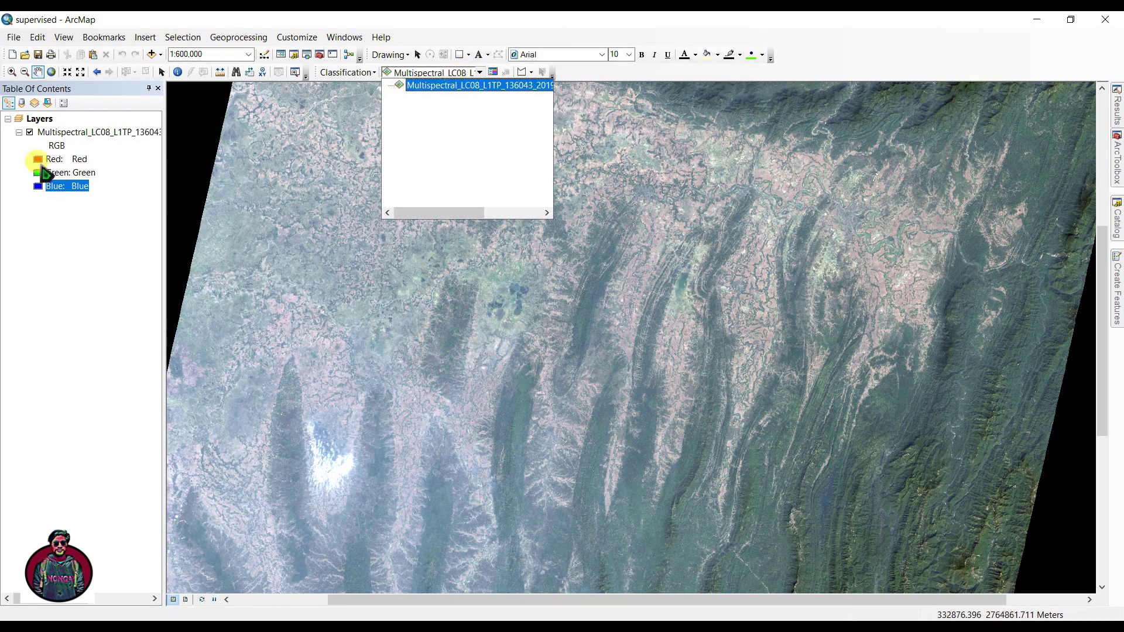
pyautogui.click(443, 88)
# - Open Image Analysis and set the multispectral layer's contrast to 34 and brightness to -12
pyautogui.scroll(1, 547, 300)
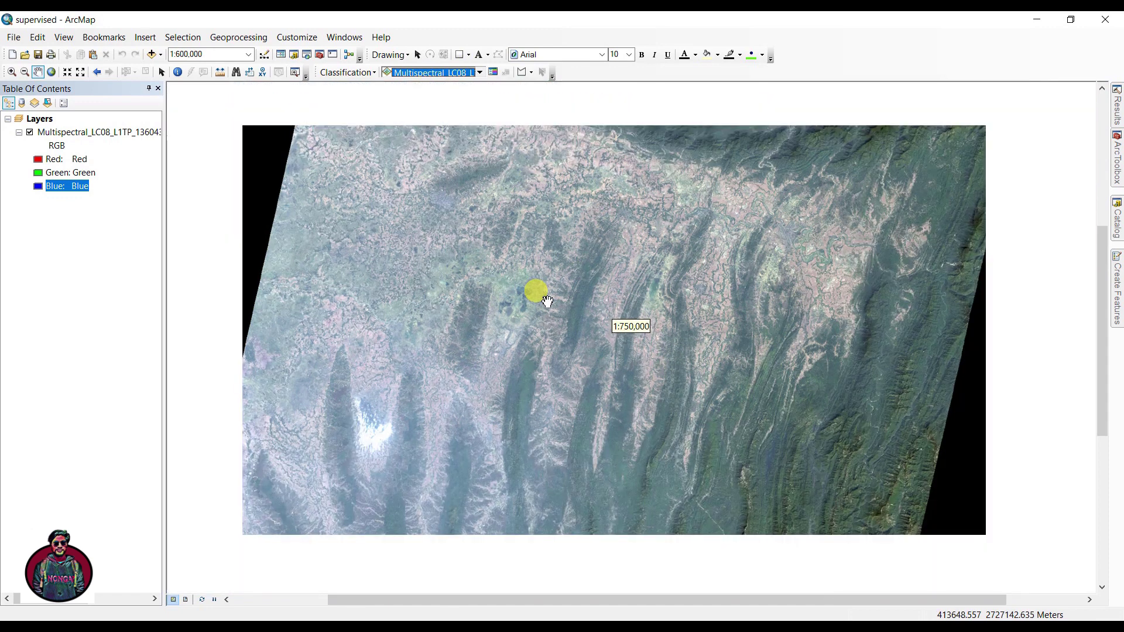
pyautogui.scroll(1, 548, 301)
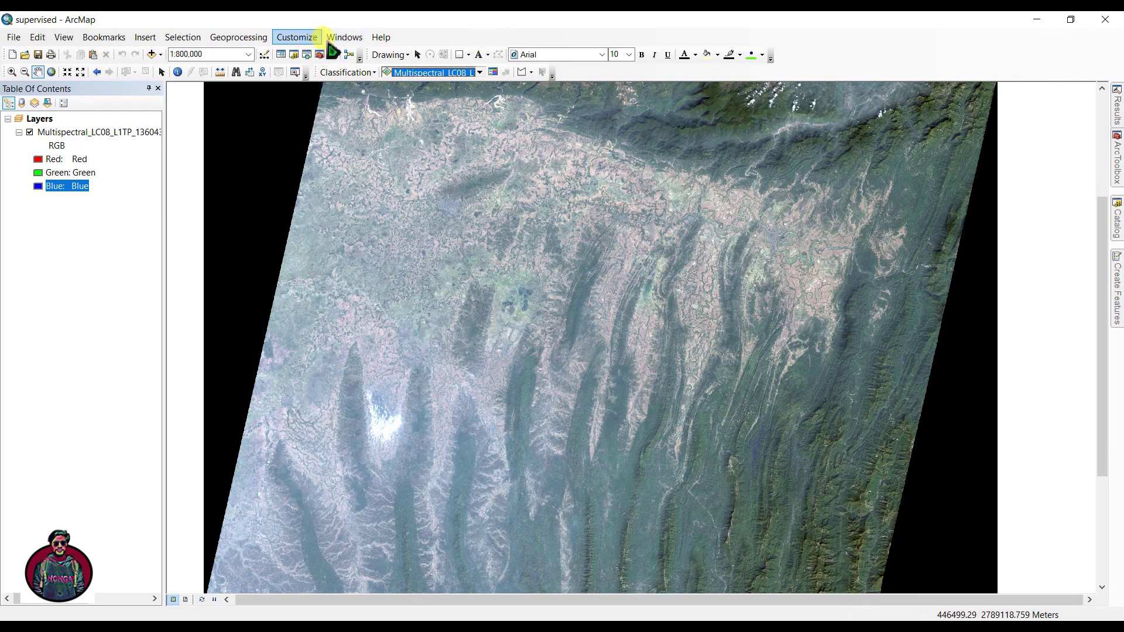
pyautogui.click(343, 38)
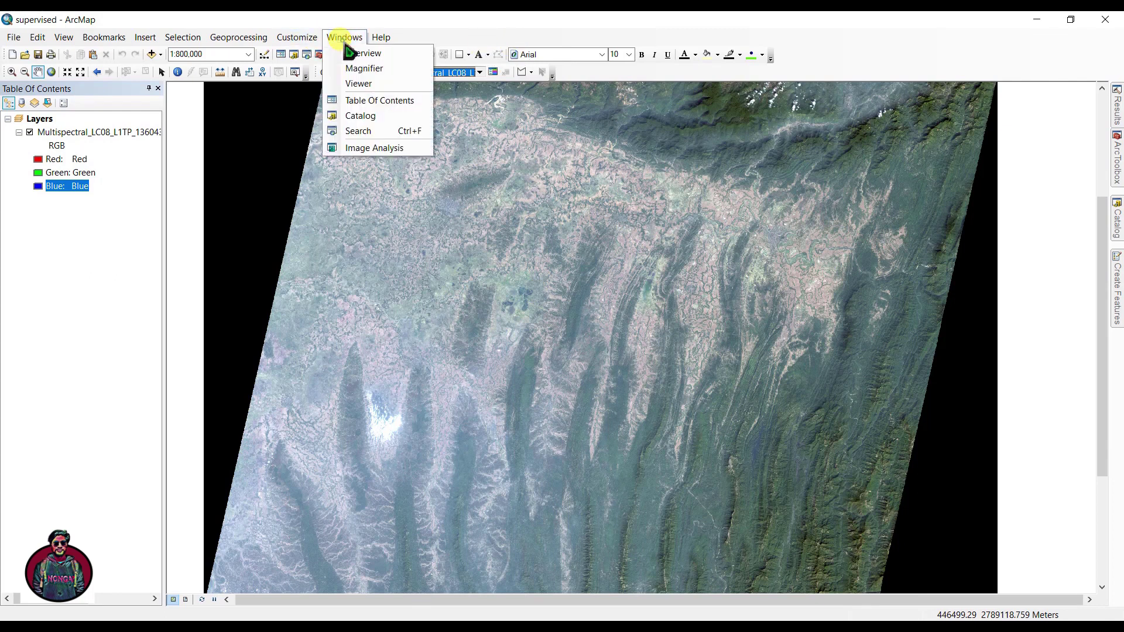
pyautogui.click(374, 151)
pyautogui.click(1004, 116)
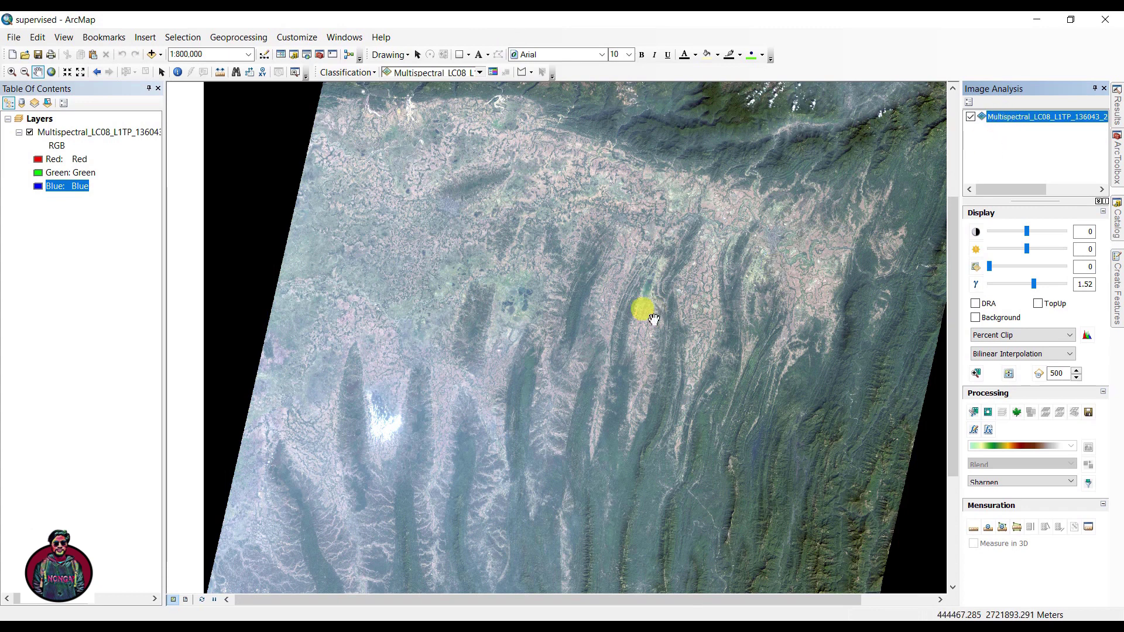
pyautogui.scroll(-1, 567, 316)
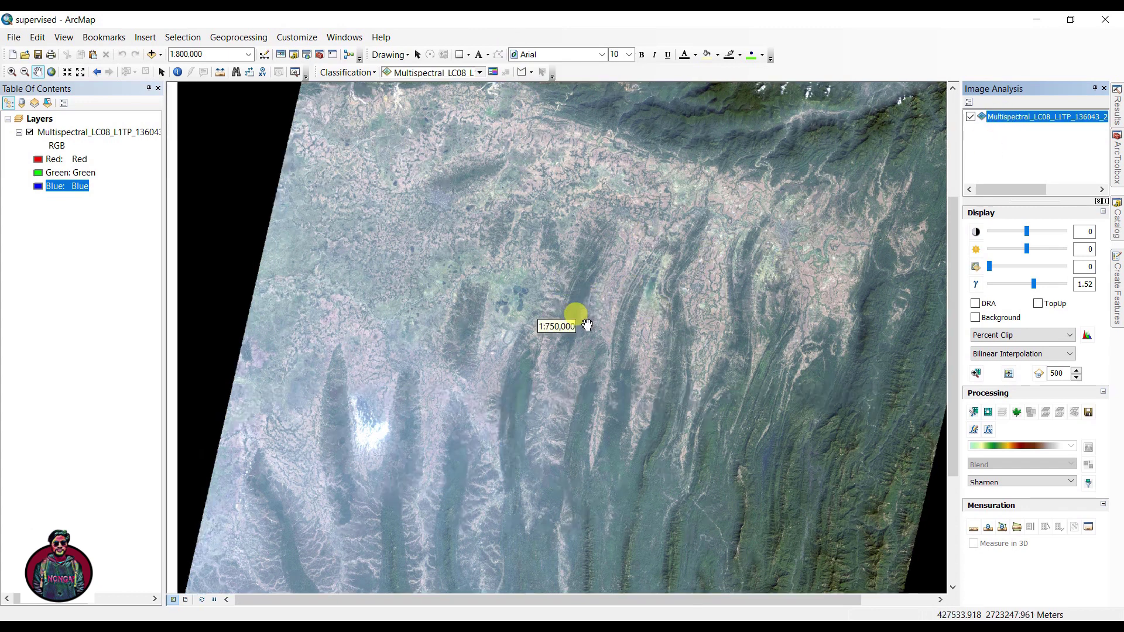
pyautogui.scroll(-1, 540, 331)
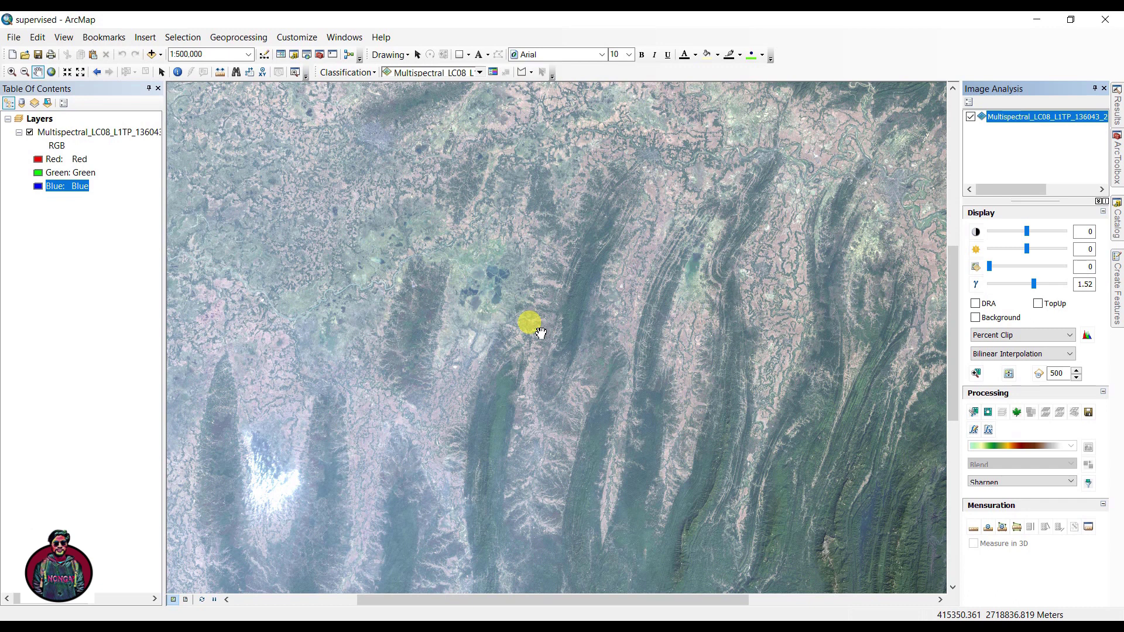
pyautogui.moveTo(1027, 231); pyautogui.dragTo(1040, 231)
pyautogui.moveTo(1027, 249); pyautogui.dragTo(1023, 252)
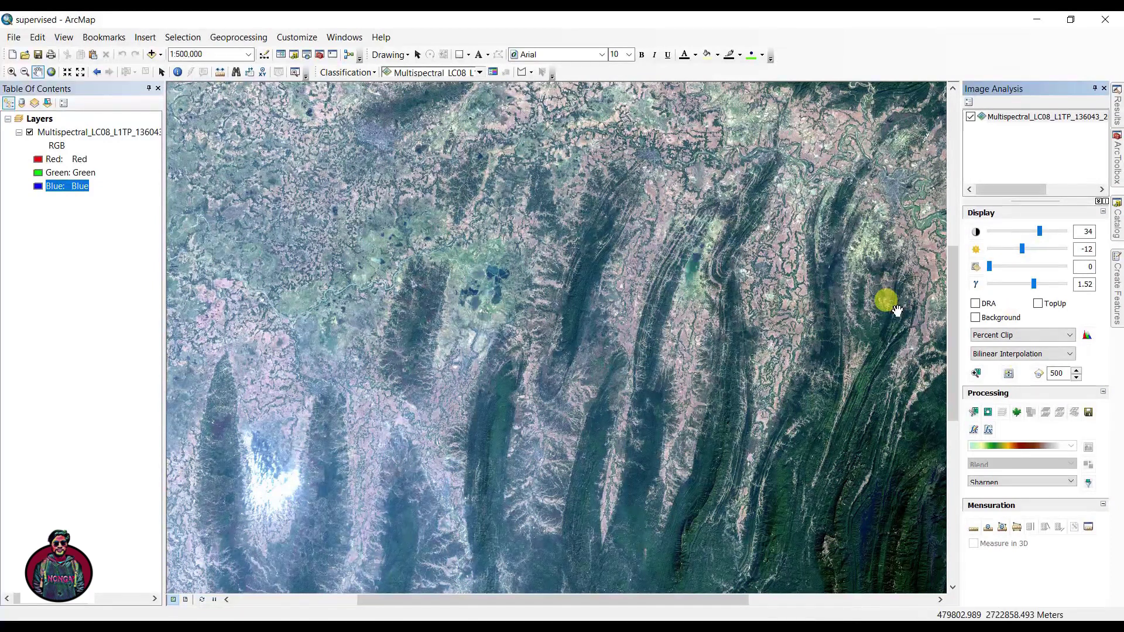
# - Turn on the Background display option to hide the image's black border, and close Image Analysis
pyautogui.click(976, 317)
pyautogui.click(586, 277)
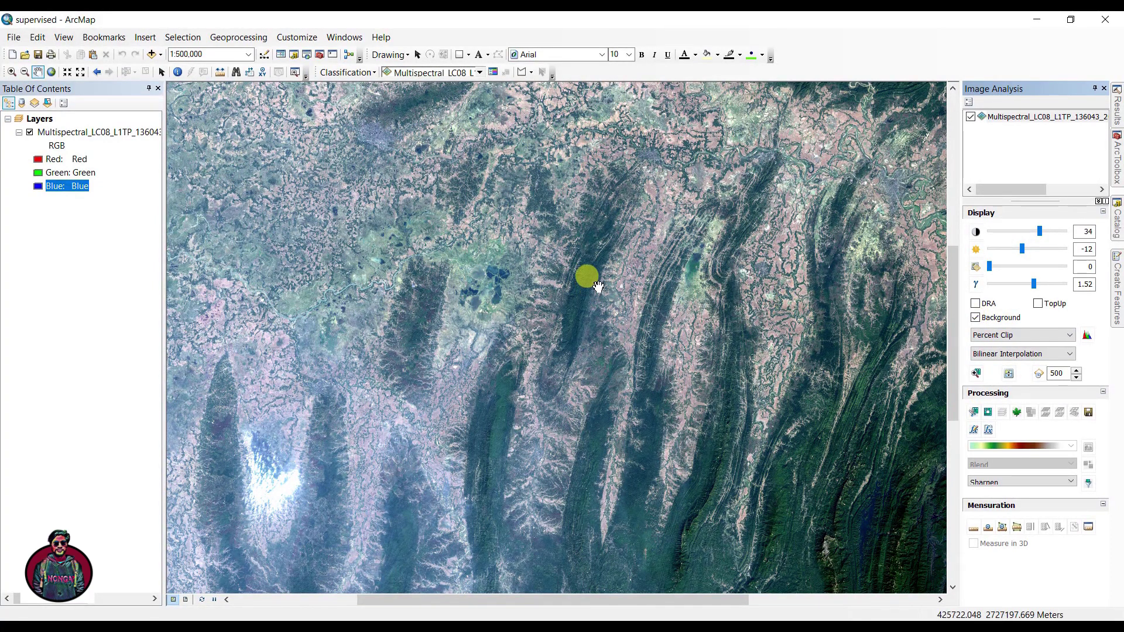
pyautogui.scroll(-3, 596, 287)
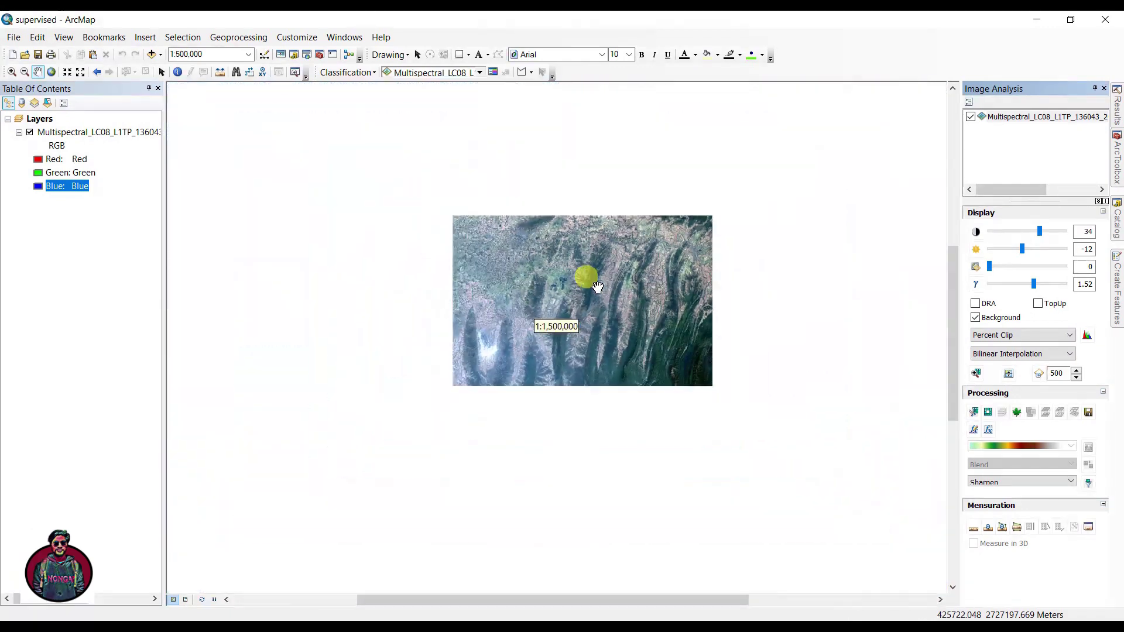
pyautogui.click(975, 317)
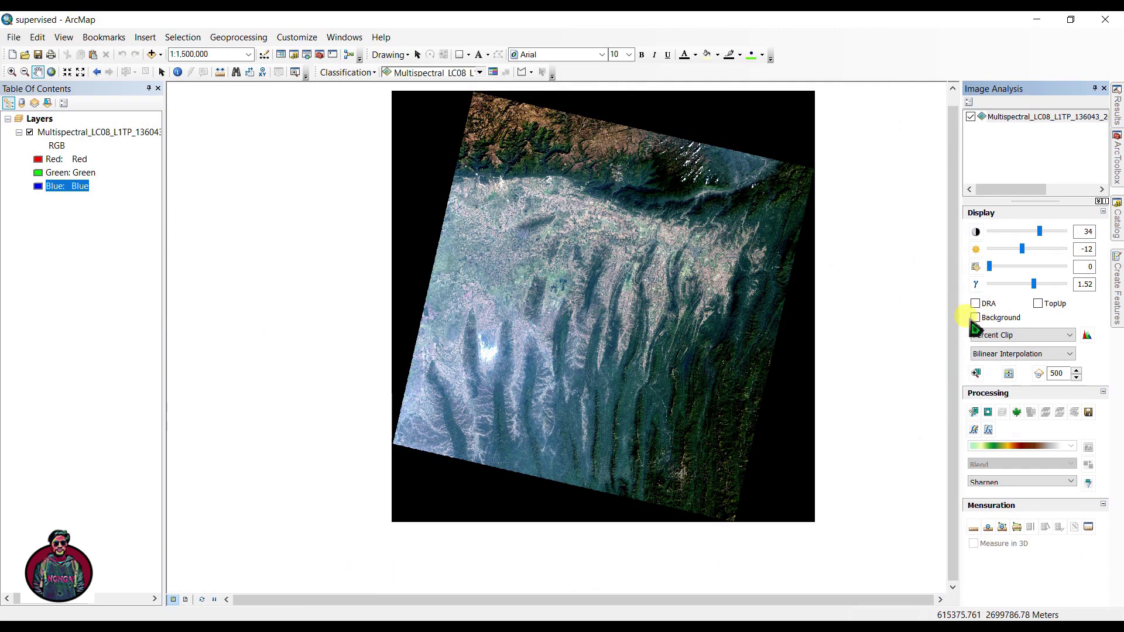
pyautogui.click(974, 318)
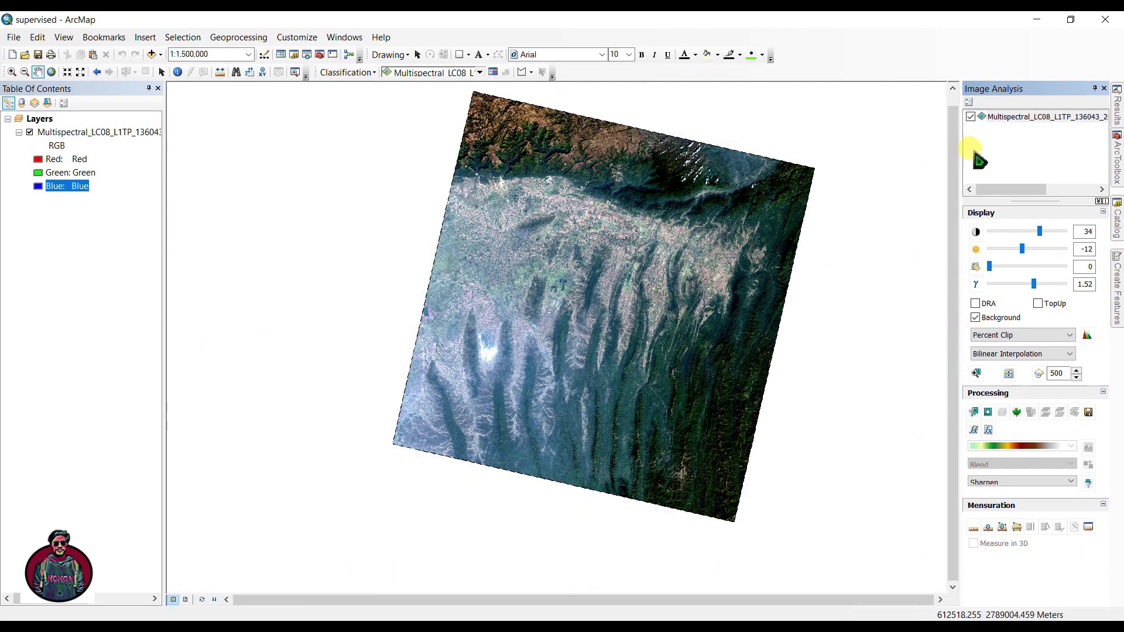
pyautogui.click(1116, 97)
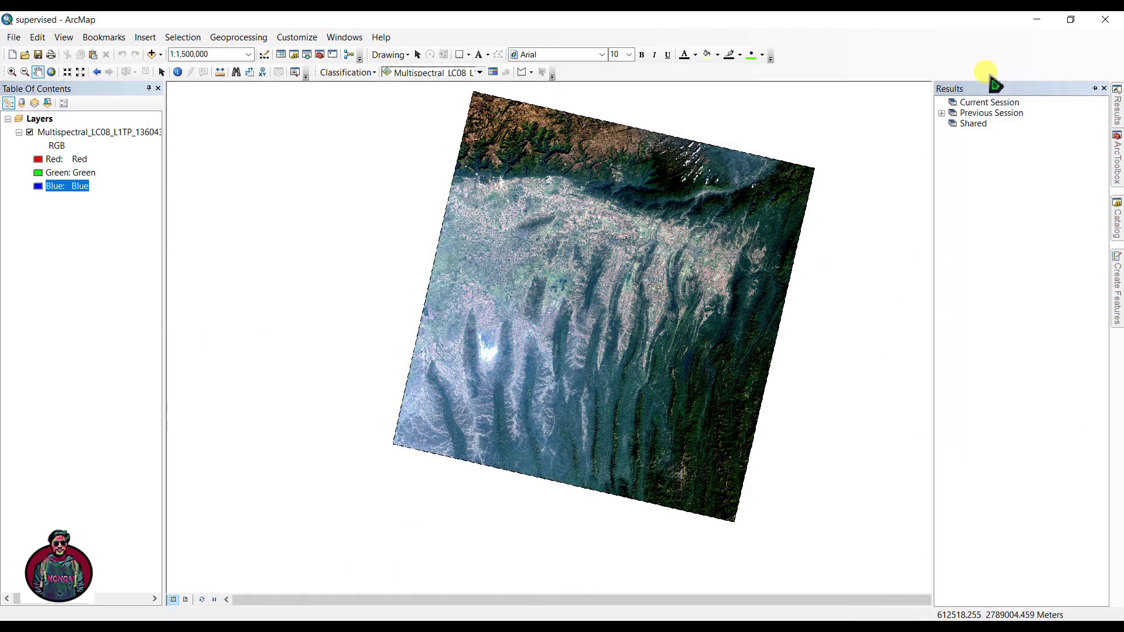
pyautogui.click(1102, 89)
# - Open the Training Sample Manager and move it away from the middle of the image
pyautogui.scroll(2, 615, 284)
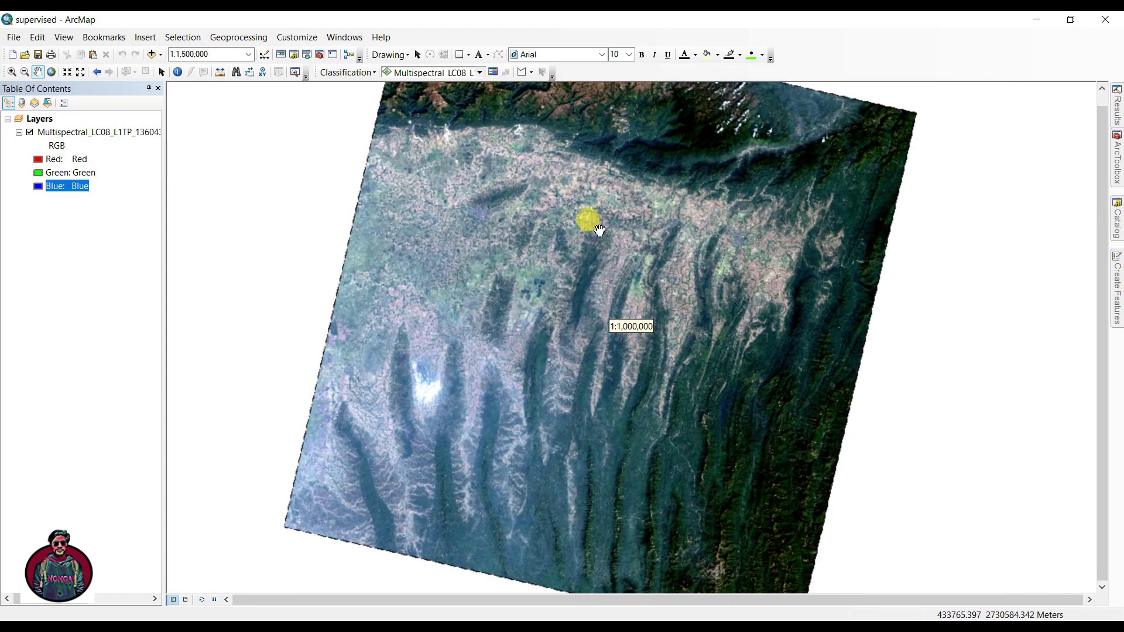
pyautogui.scroll(1, 586, 221)
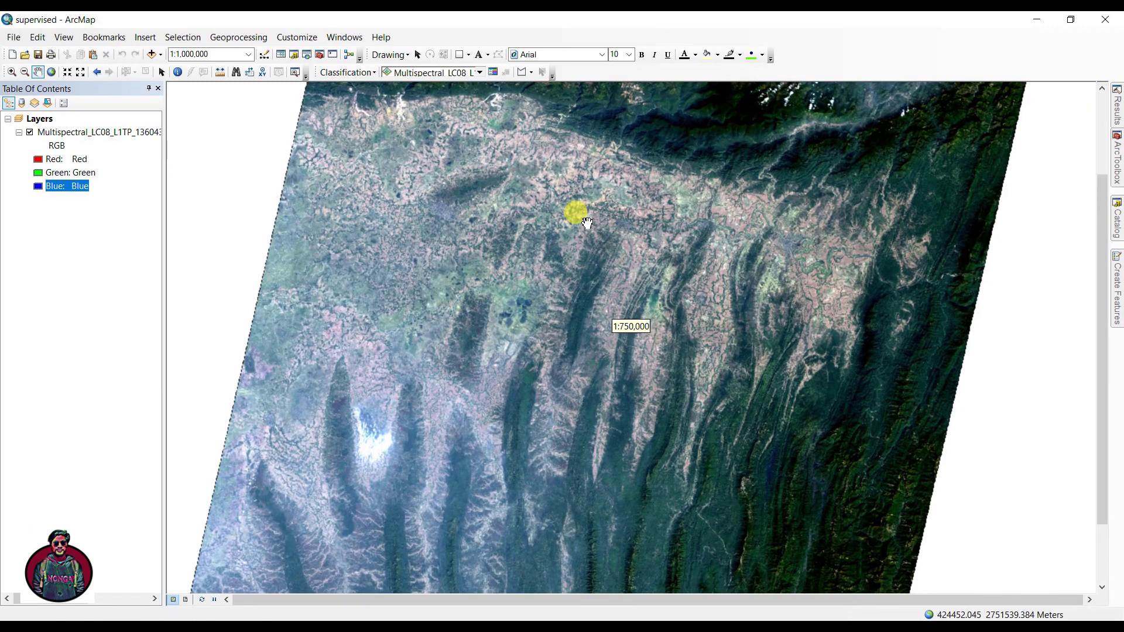
pyautogui.click(371, 73)
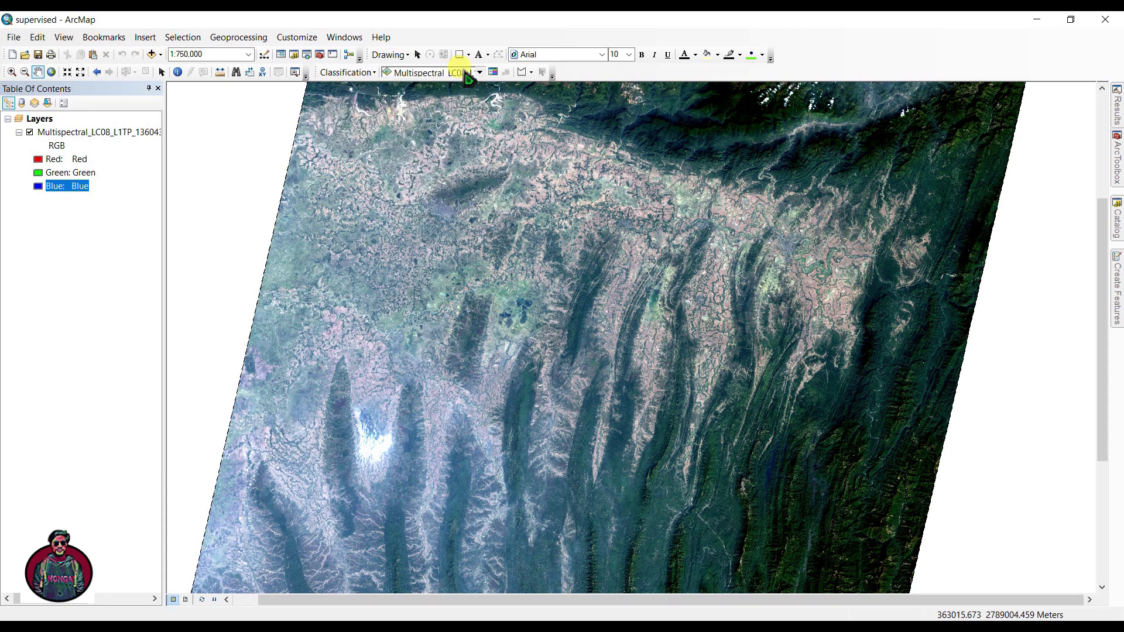
pyautogui.click(493, 72)
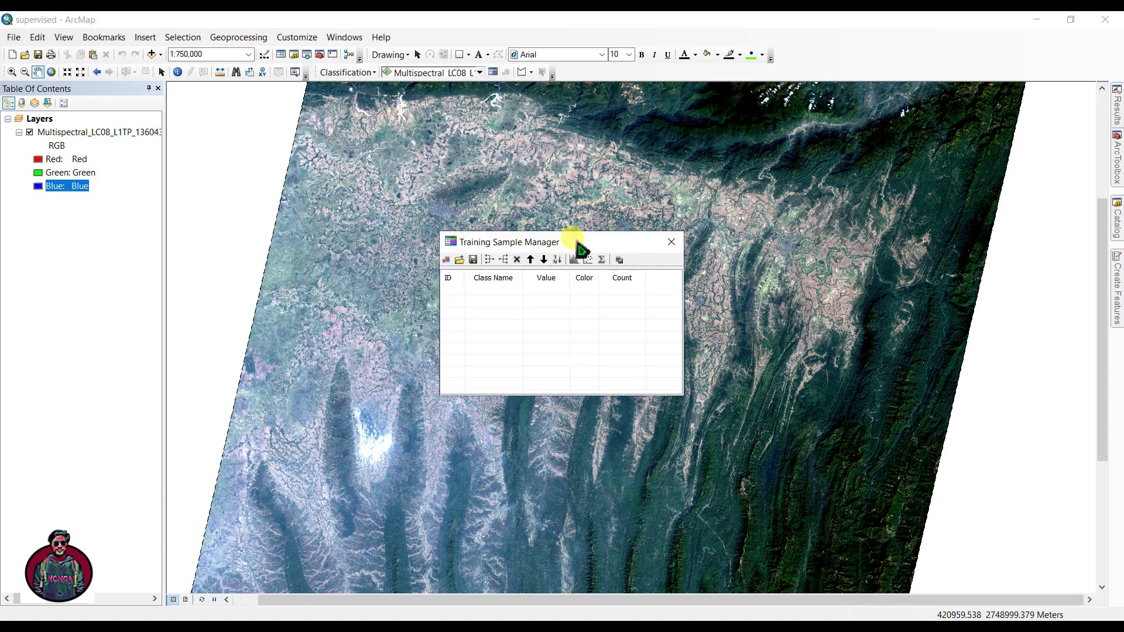
pyautogui.moveTo(967, 76); pyautogui.dragTo(963, 70)
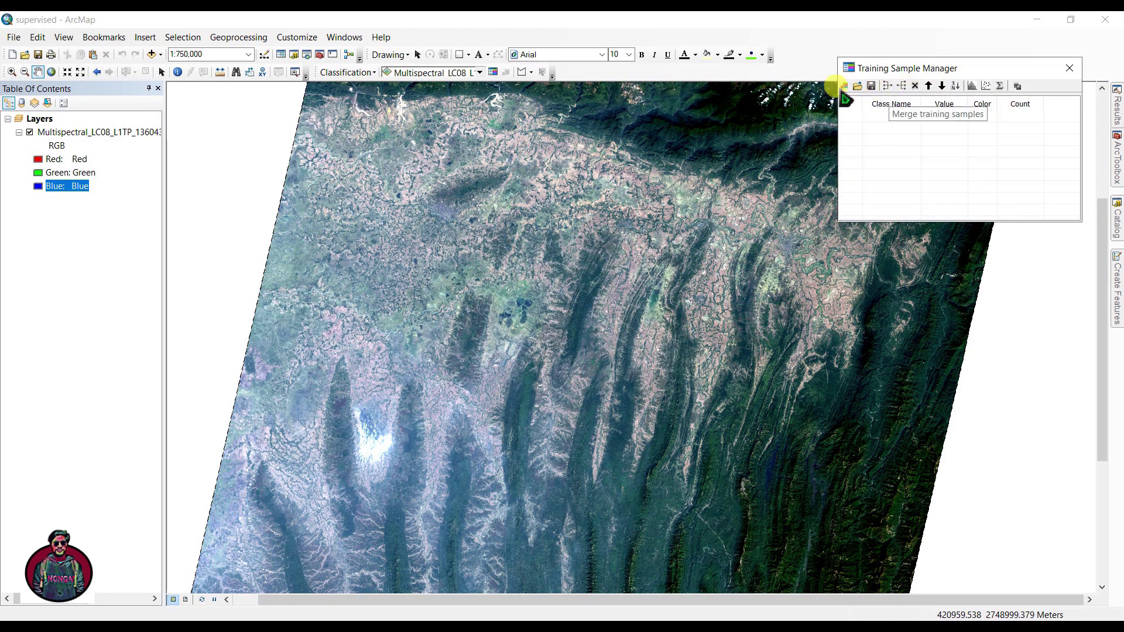
# - Choose Draw Polygon as the training sample drawing tool for the lake area in the middle of the image
pyautogui.click(531, 73)
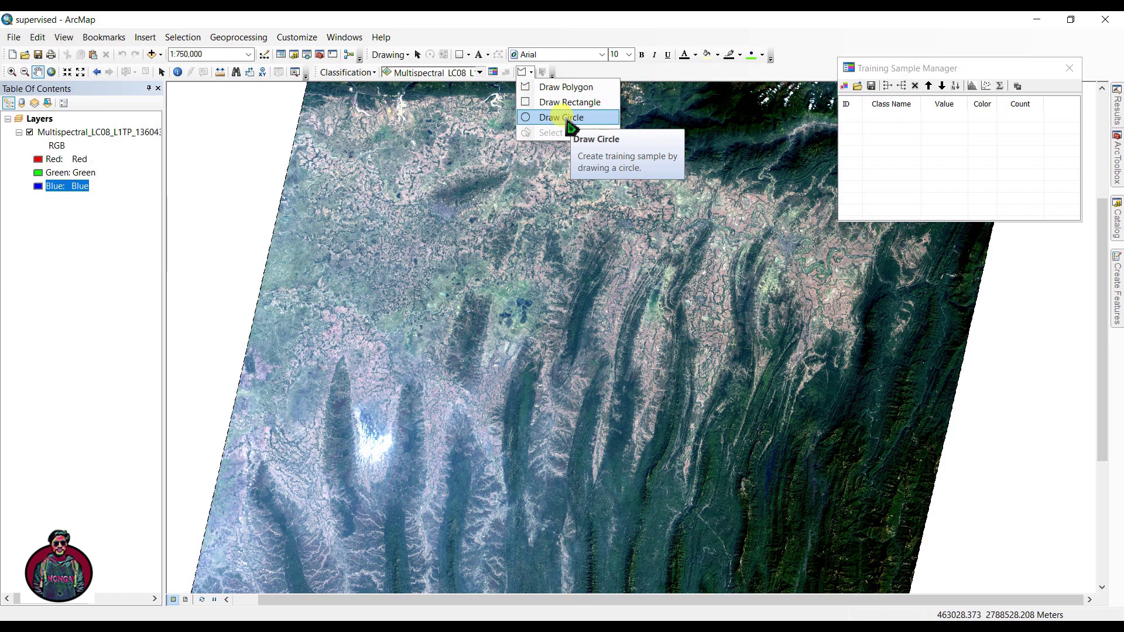
pyautogui.click(557, 89)
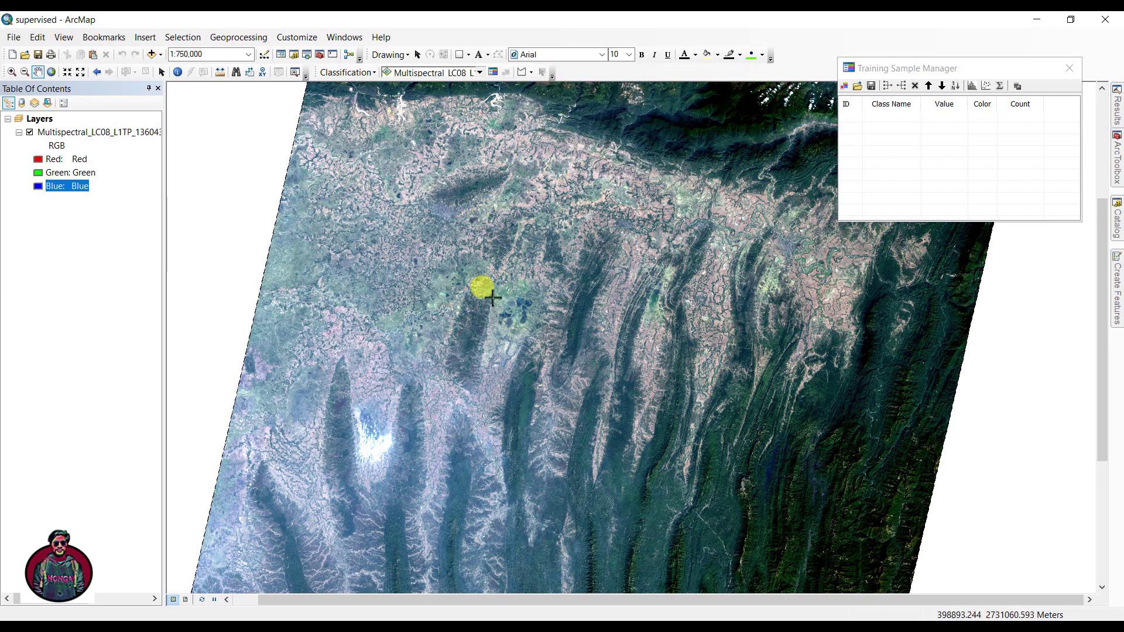
pyautogui.scroll(1, 497, 297)
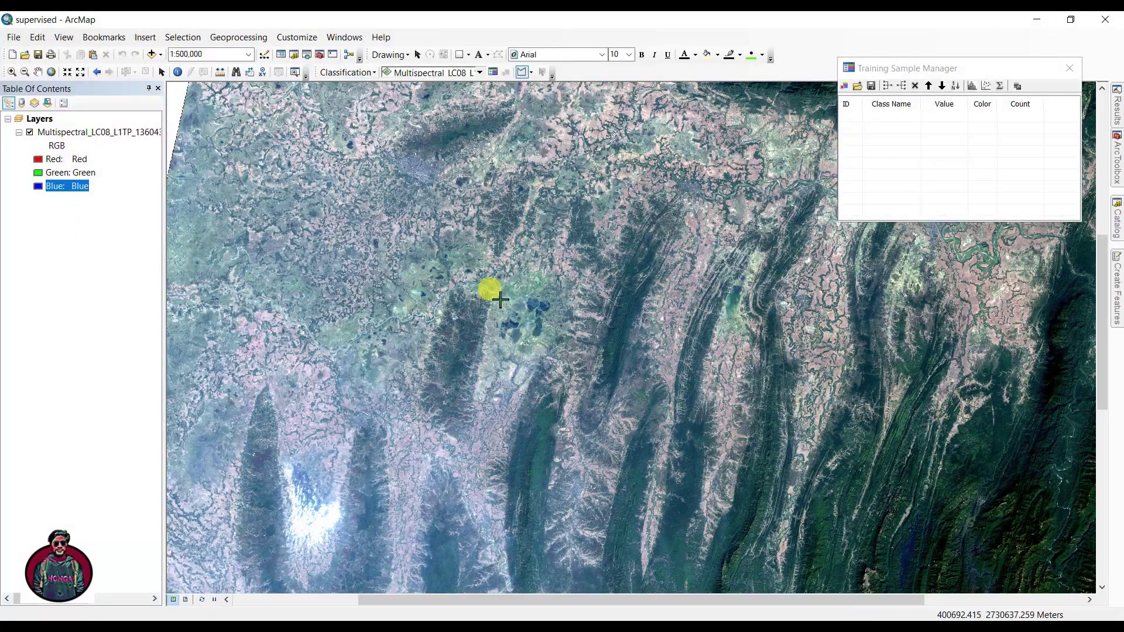
pyautogui.scroll(1, 515, 306)
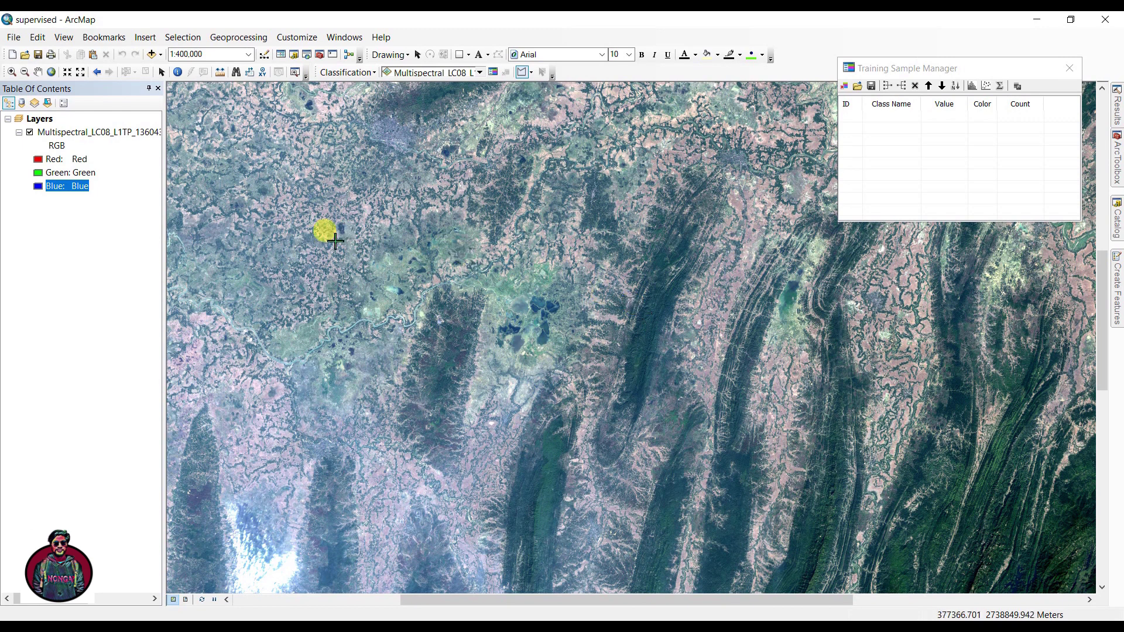
# - Set the multispectral layer's band combination to NearInfrared for red, ShortWaveInfrared_1 for green and Red for blue
pyautogui.click(37, 162)
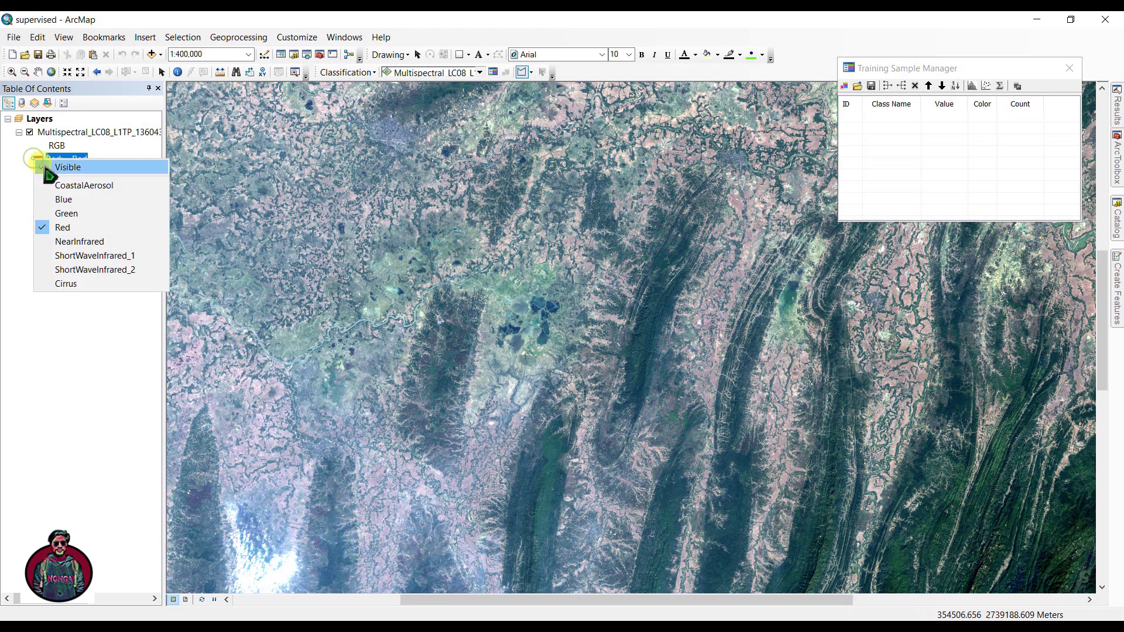
pyautogui.click(80, 244)
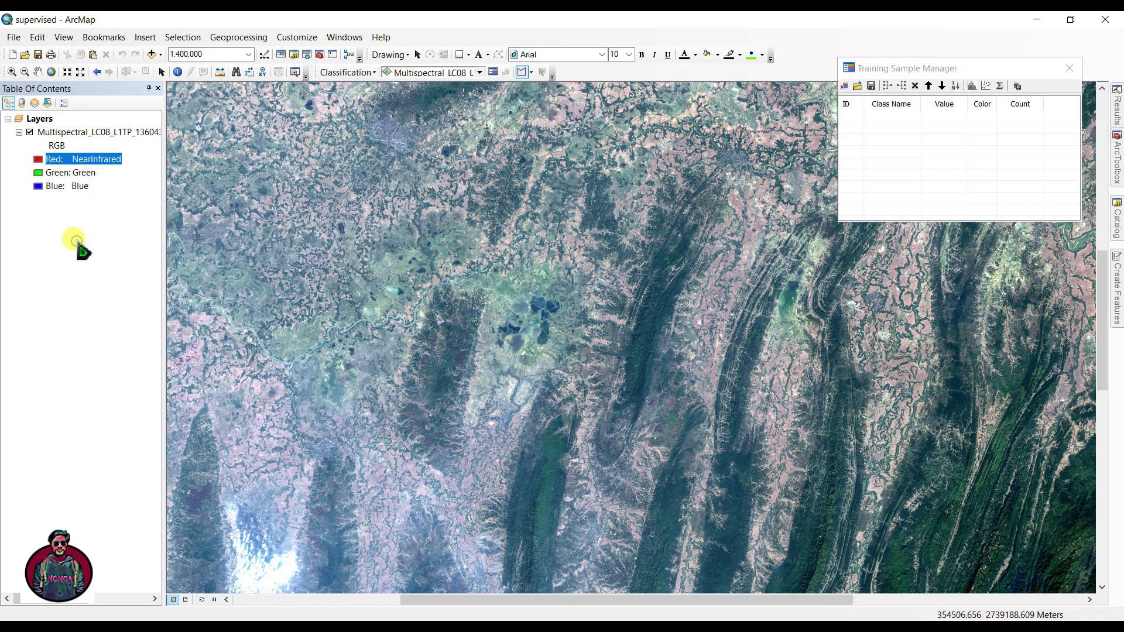
pyautogui.click(48, 172)
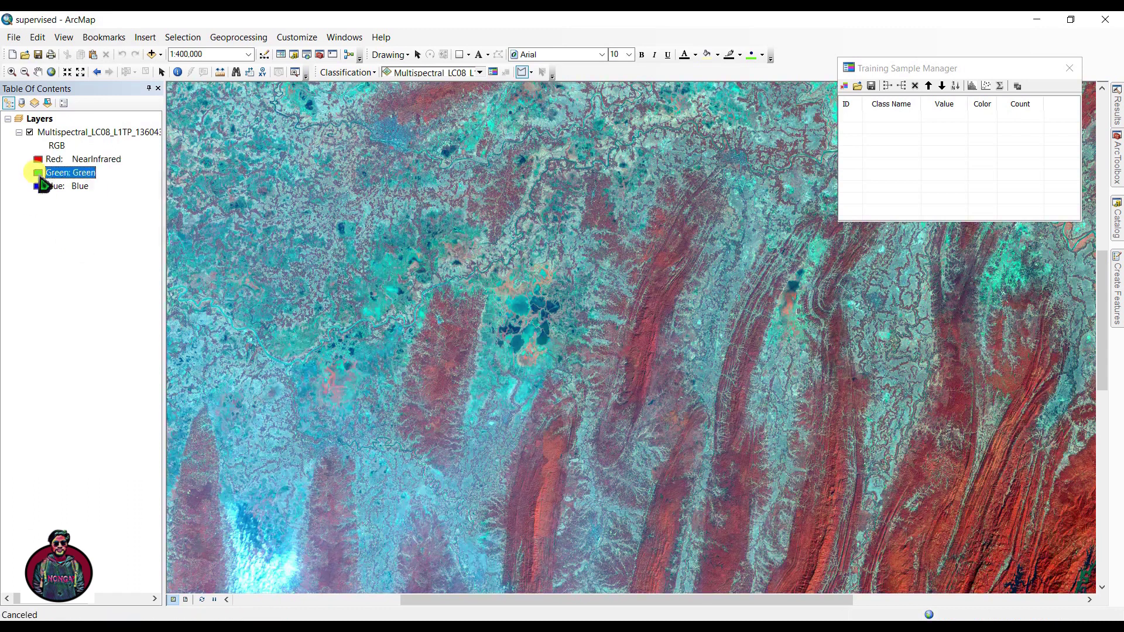
pyautogui.click(39, 177)
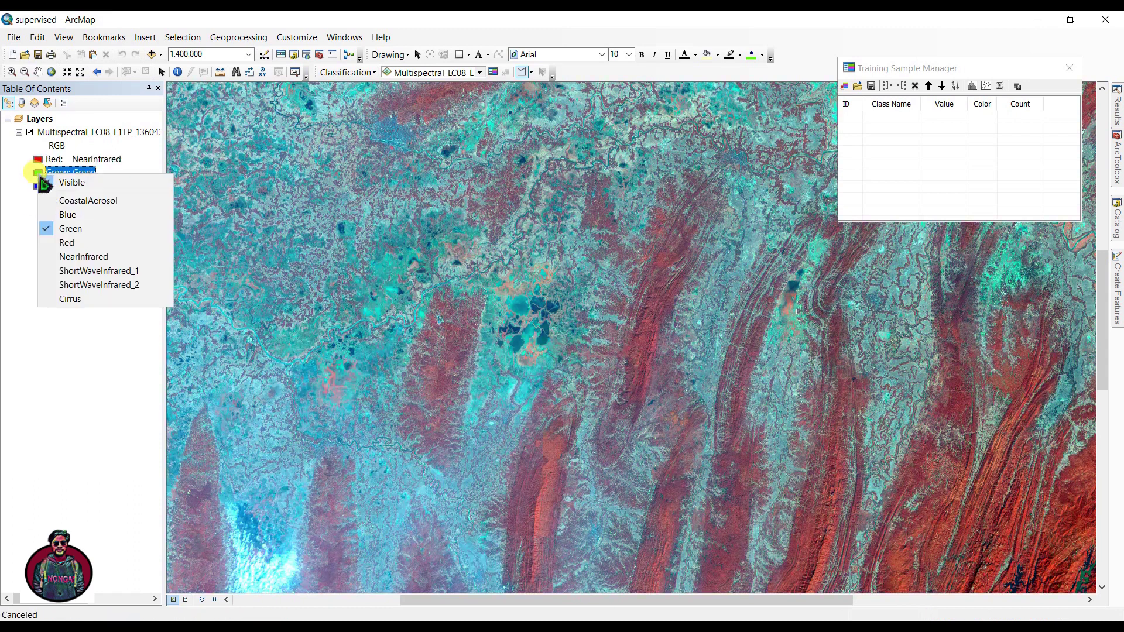
pyautogui.click(89, 272)
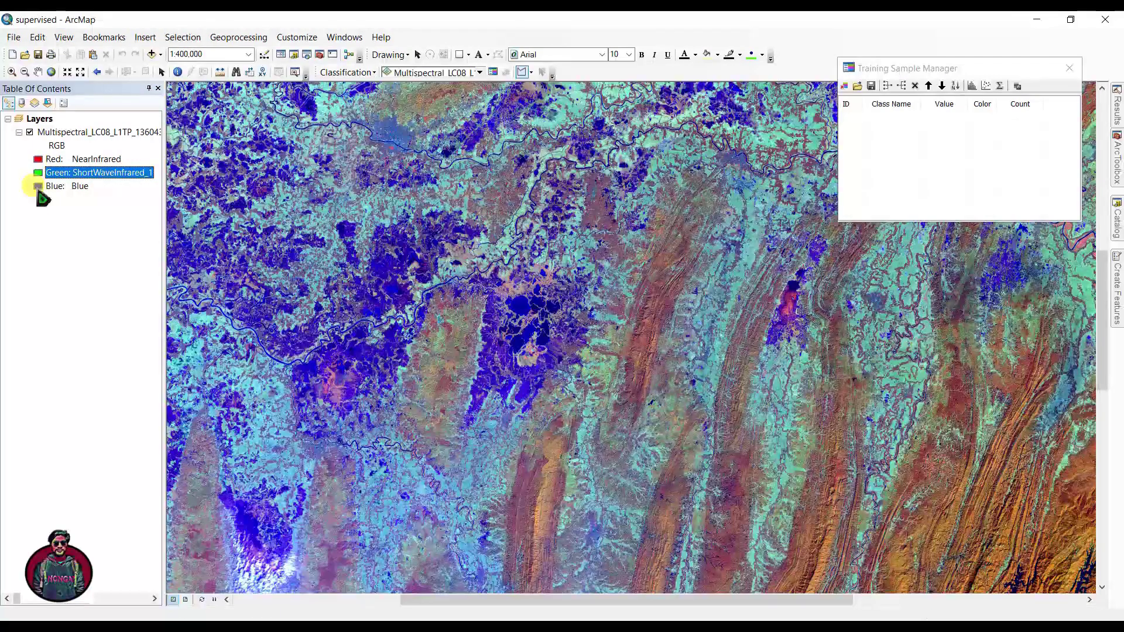
pyautogui.click(39, 190)
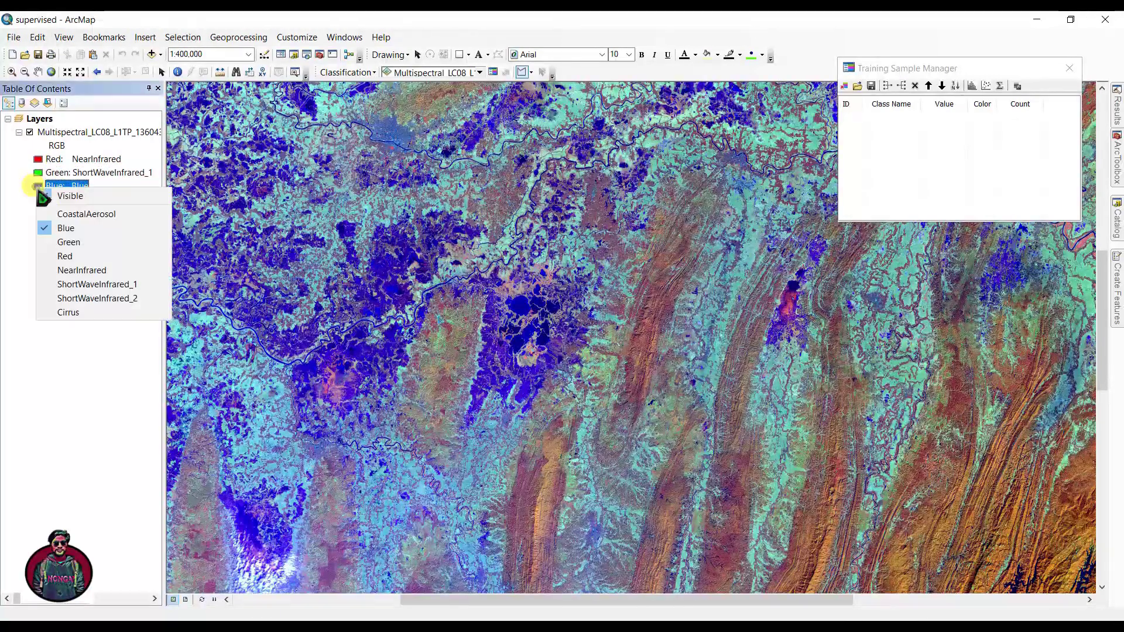
pyautogui.click(74, 258)
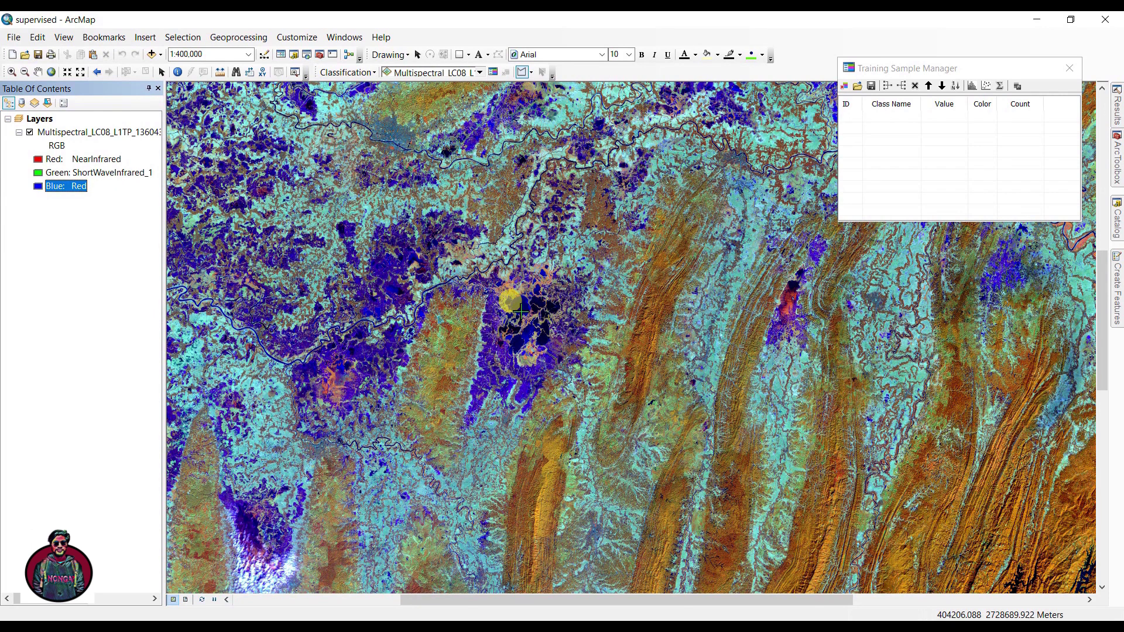
# - Draw a polygon training sample inside the large bright blue lake in the central lake cluster
pyautogui.scroll(-3, 521, 310)
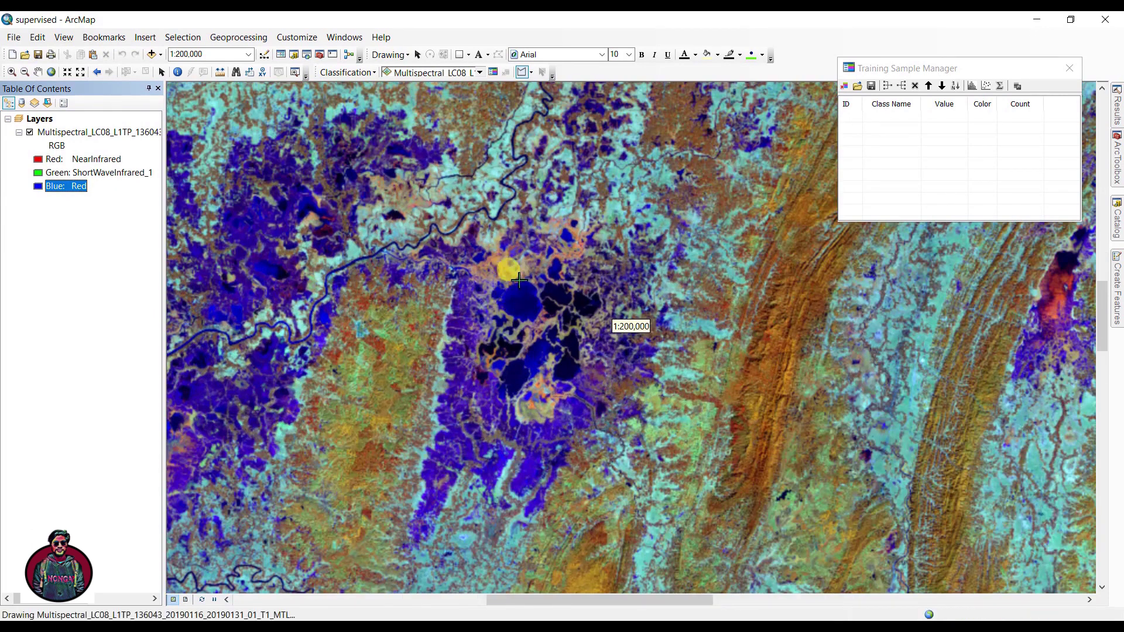
pyautogui.scroll(-3, 522, 304)
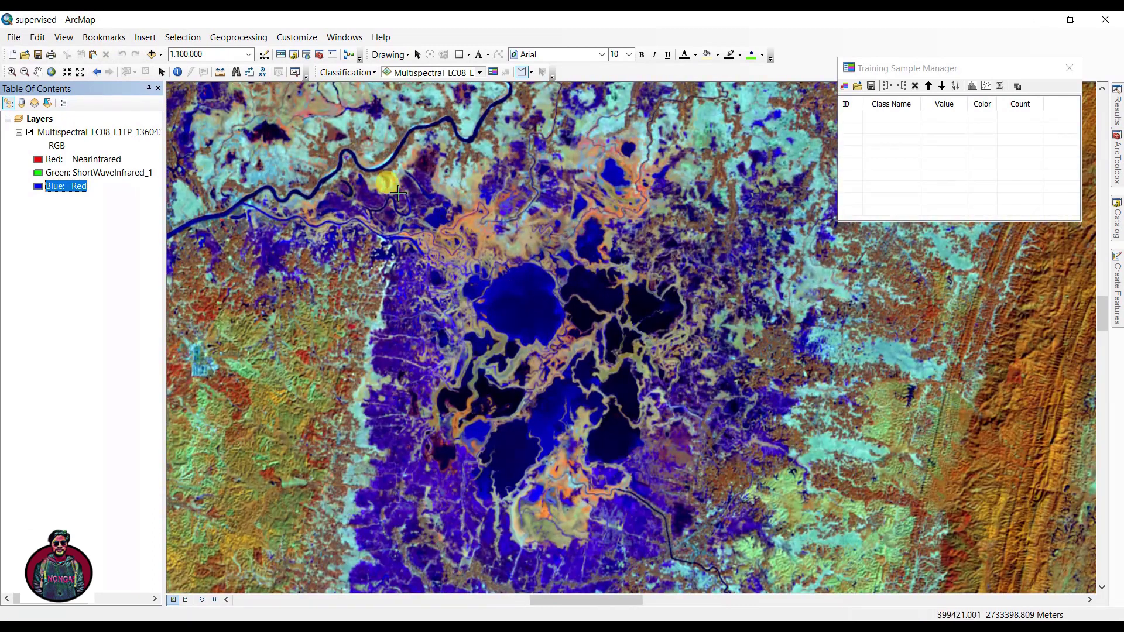
pyautogui.click(518, 271)
pyautogui.click(531, 270)
pyautogui.click(548, 283)
pyautogui.click(548, 294)
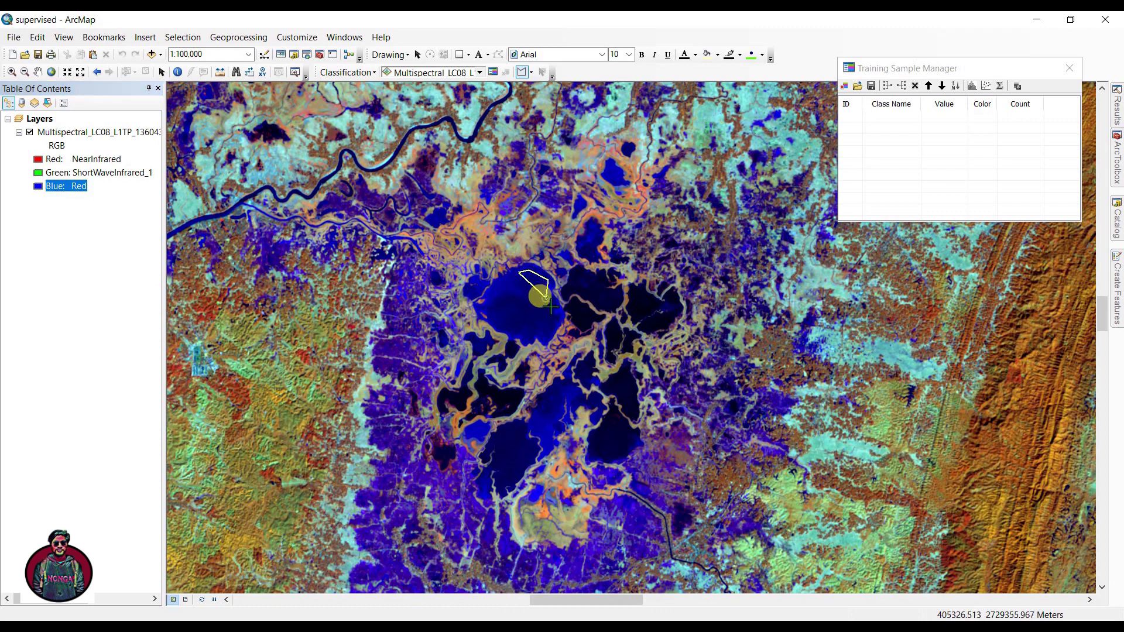
pyautogui.click(546, 300)
pyautogui.click(559, 317)
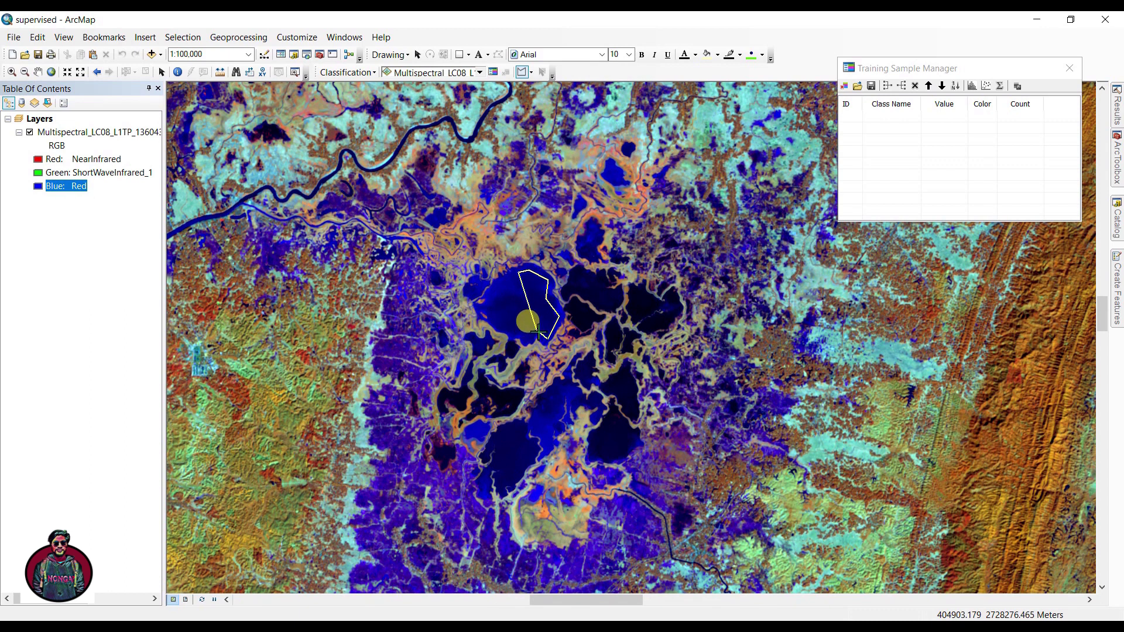
pyautogui.click(539, 331)
pyautogui.click(532, 336)
pyautogui.click(524, 333)
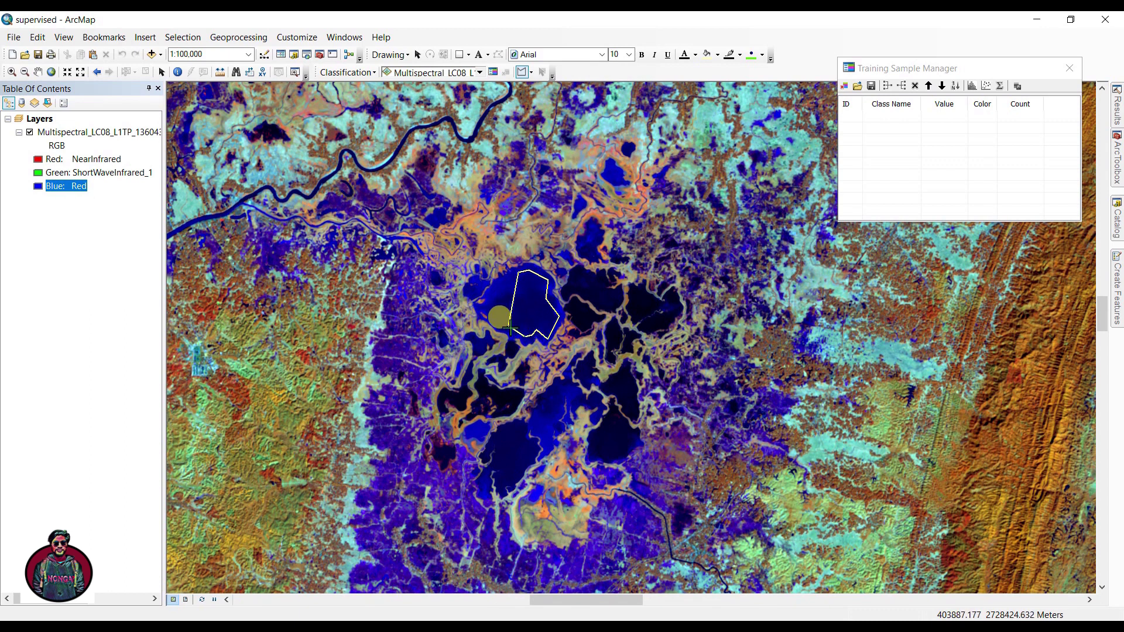
pyautogui.doubleClick(510, 326)
pyautogui.click(523, 293)
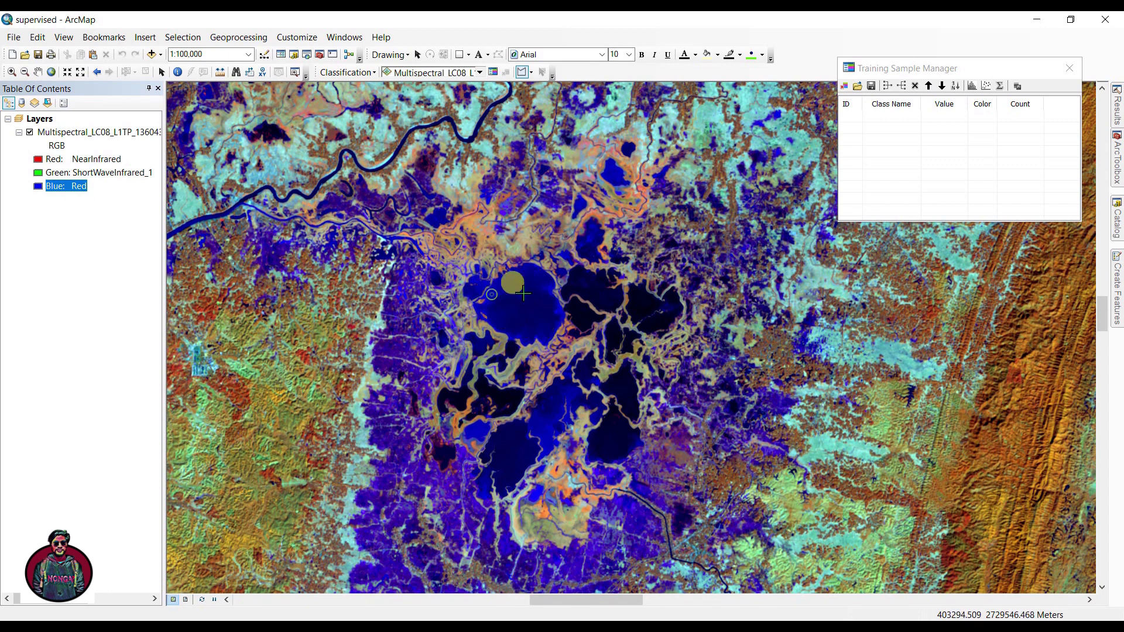
# - Draw a second water training sample as a narrow polygon in the black lake just east of the sampled blue lake
pyautogui.click(612, 292)
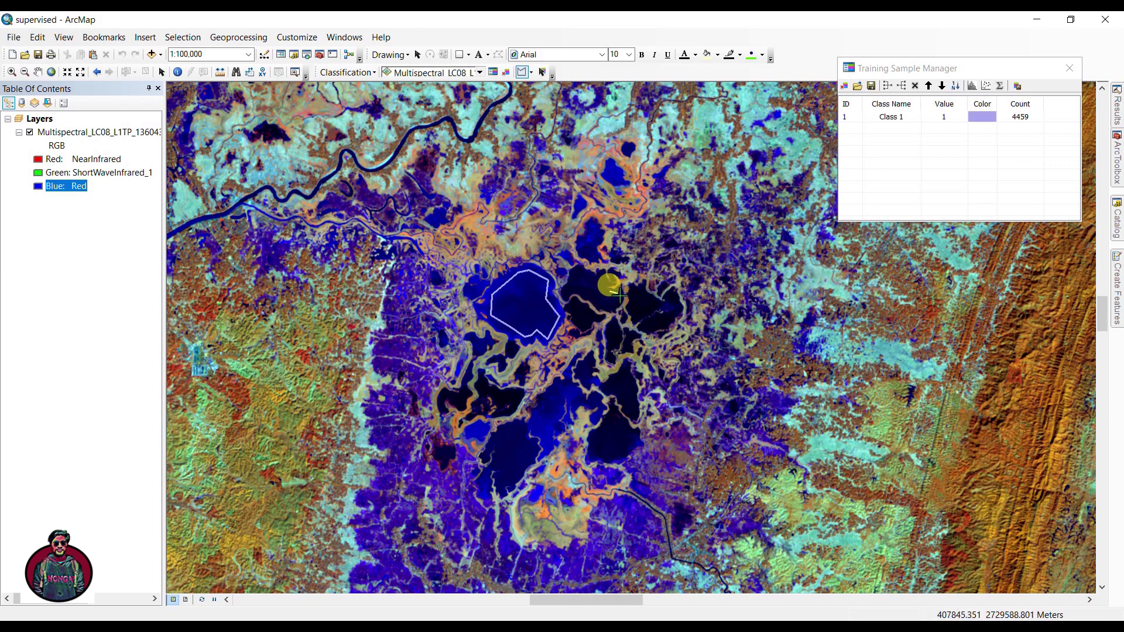
pyautogui.click(618, 294)
pyautogui.click(614, 302)
pyautogui.moveTo(611, 306); pyautogui.dragTo(569, 286)
pyautogui.doubleClick(572, 274)
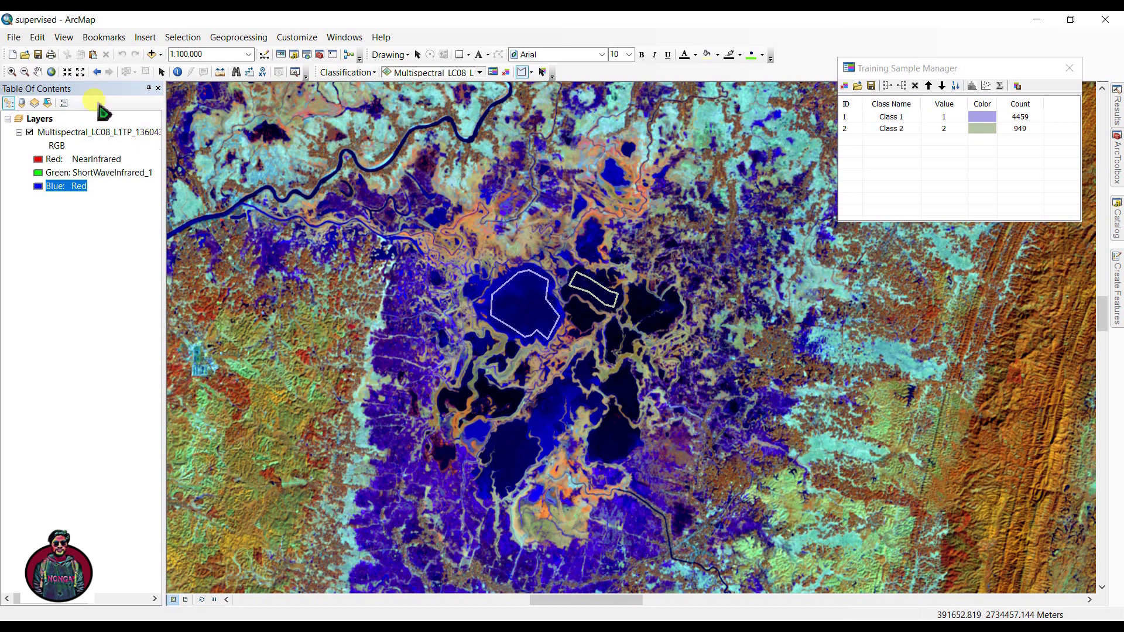
# - Draw a small polygon training sample on the blue winding river west of the lake cluster
pyautogui.press('Left')
pyautogui.press('Left')
pyautogui.press('Left')
pyautogui.press('Left')
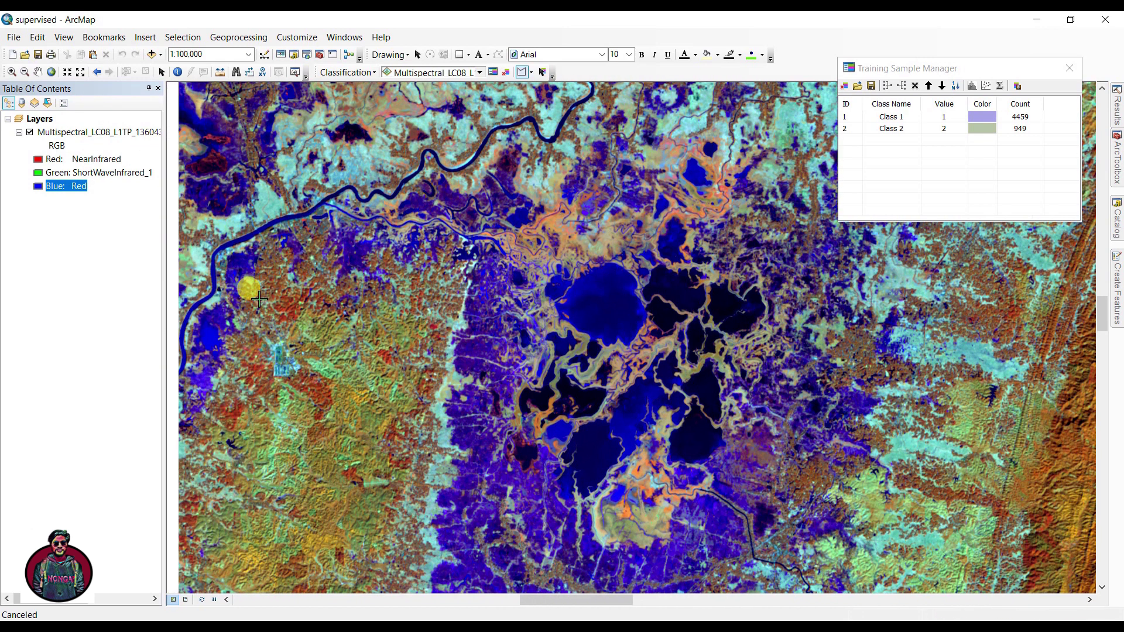
pyautogui.press('Left')
pyautogui.press('Left')
pyautogui.press('Left')
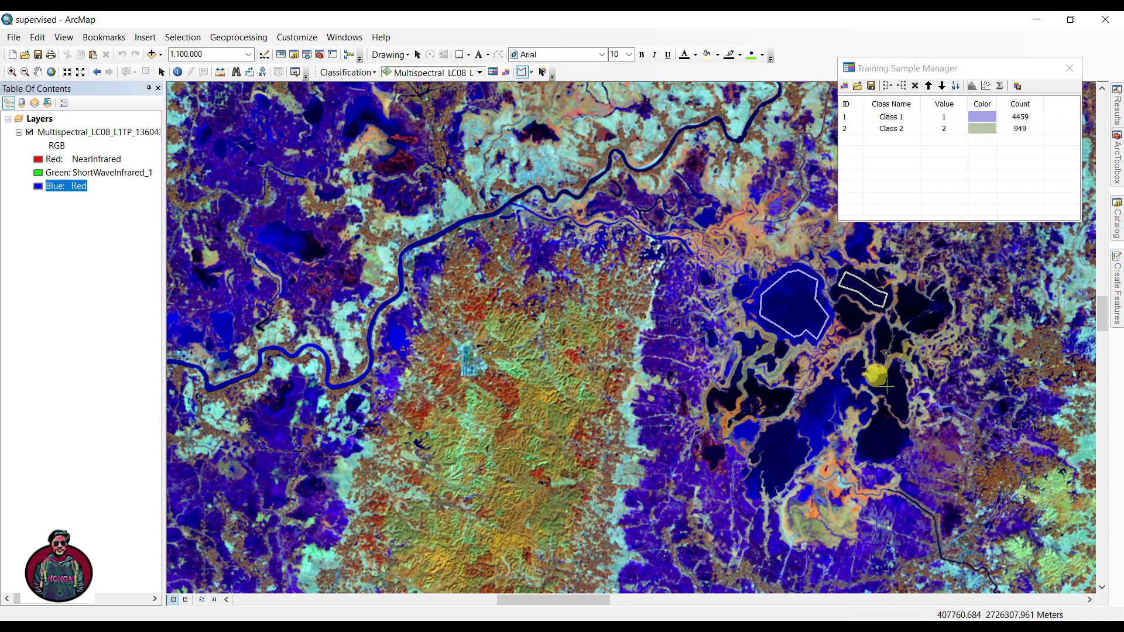
pyautogui.scroll(2, 339, 377)
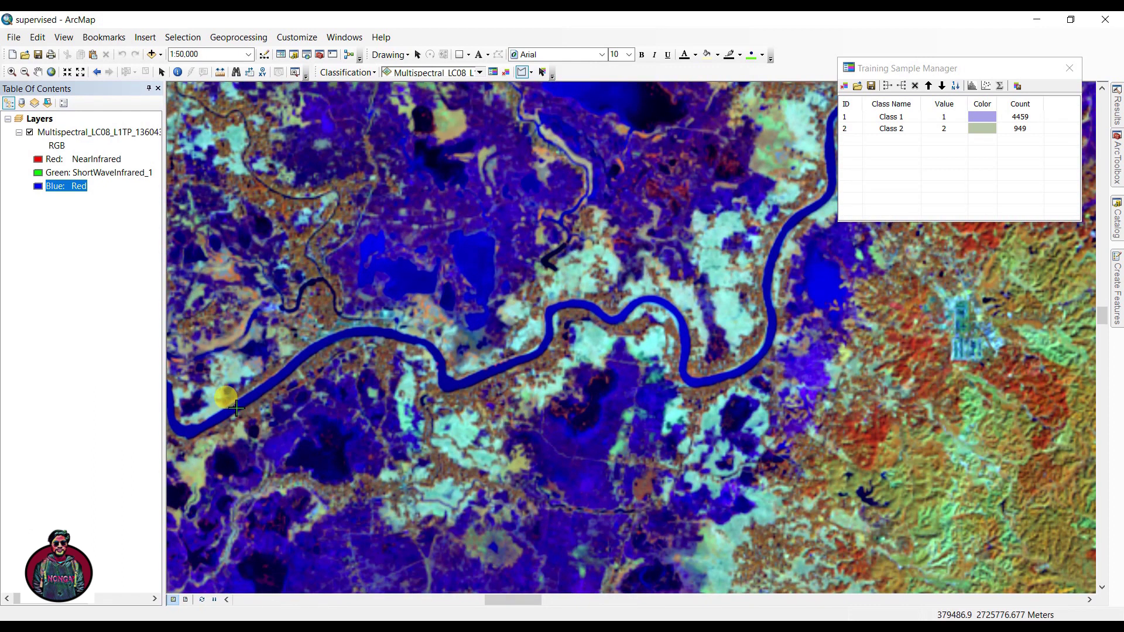
pyautogui.click(236, 408)
pyautogui.doubleClick(281, 353)
# - Draw a polygon training sample on the widest part of the black reservoir in the southeastern hills
pyautogui.scroll(-2, 751, 363)
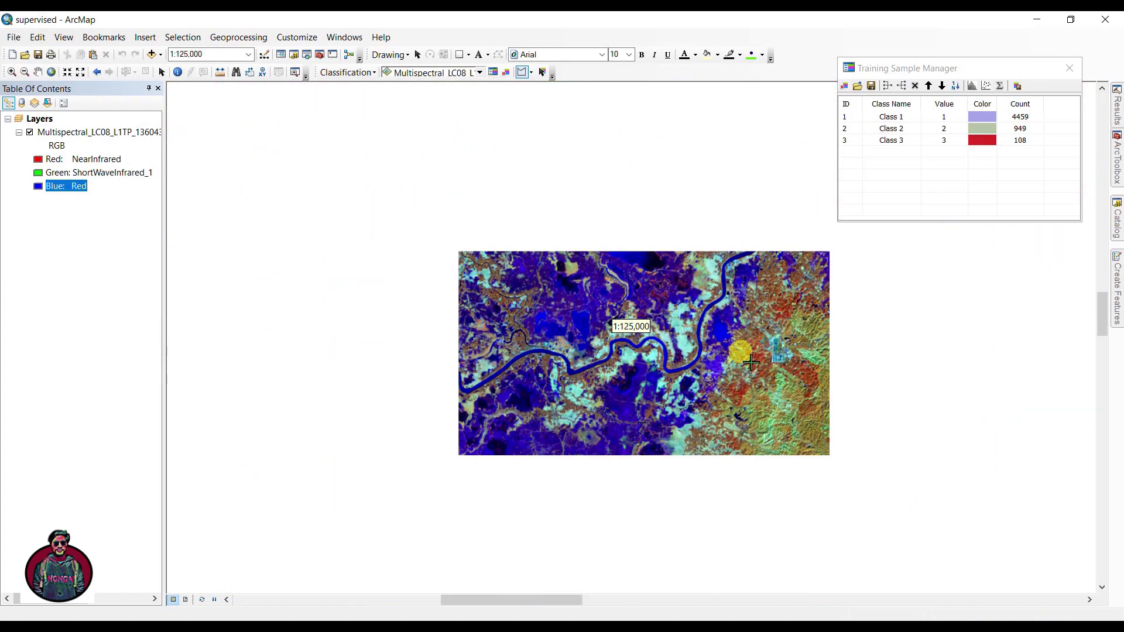
pyautogui.scroll(-3, 750, 363)
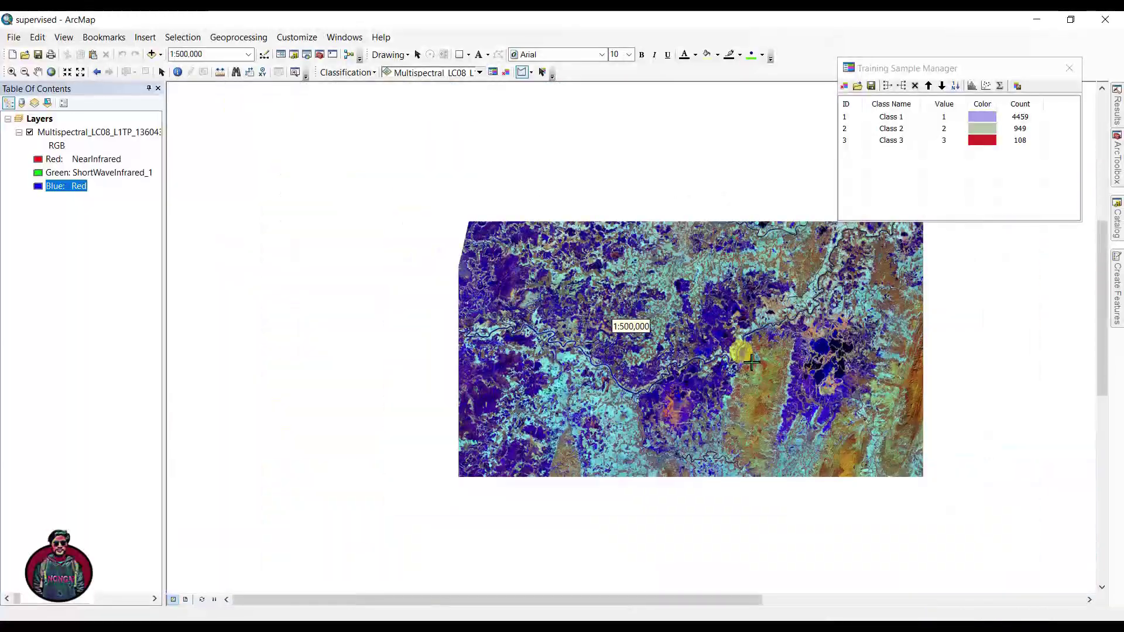
pyautogui.scroll(2, 750, 362)
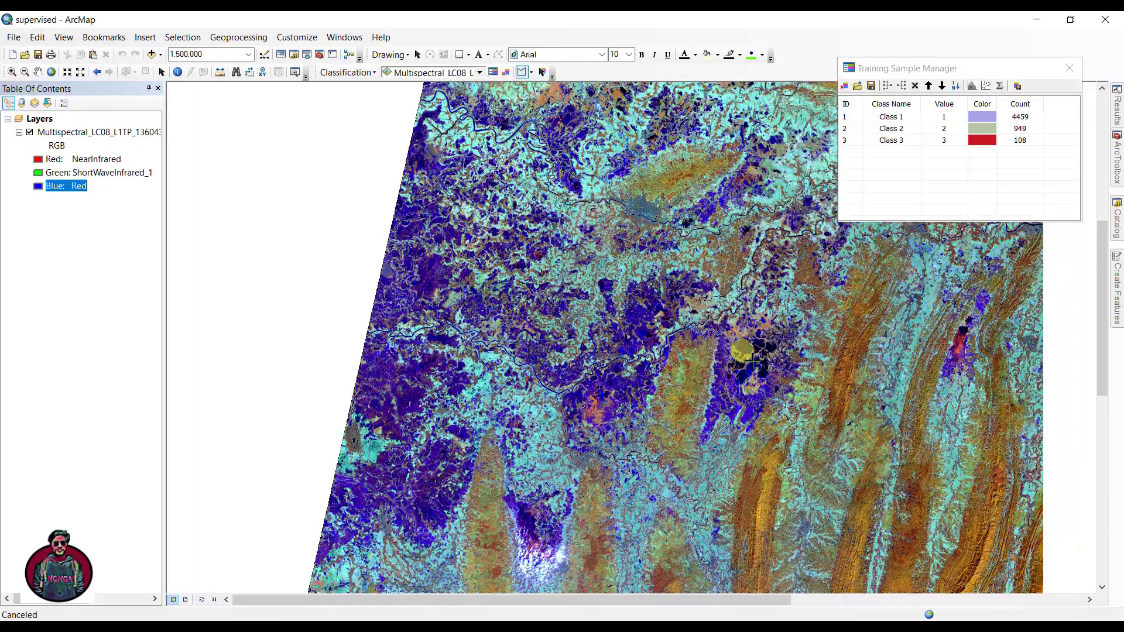
pyautogui.press('Right')
pyautogui.press('Right')
pyautogui.press('Right')
pyautogui.press('Right')
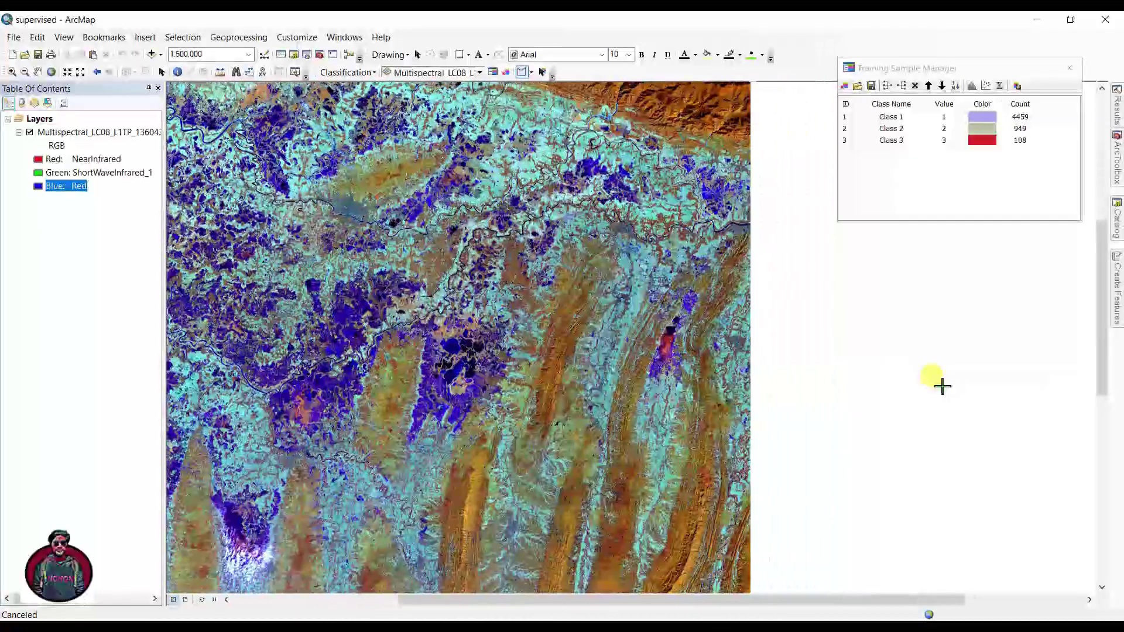
pyautogui.press('Right')
pyautogui.press('Right')
pyautogui.press('Down')
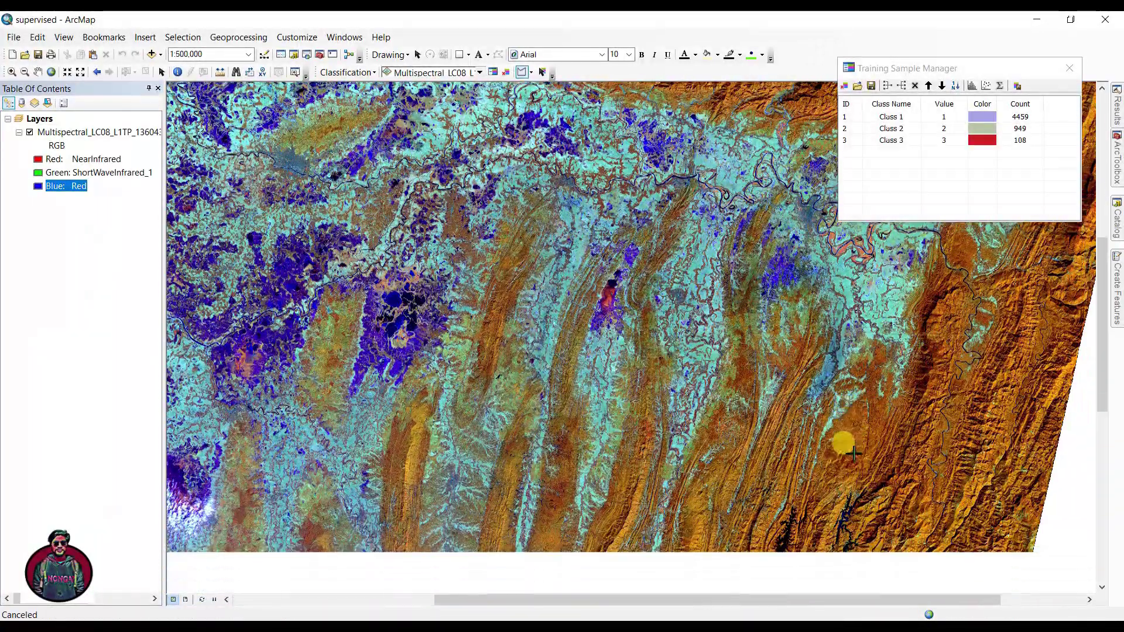
pyautogui.press('Down')
pyautogui.press('Down')
pyautogui.scroll(1, 781, 435)
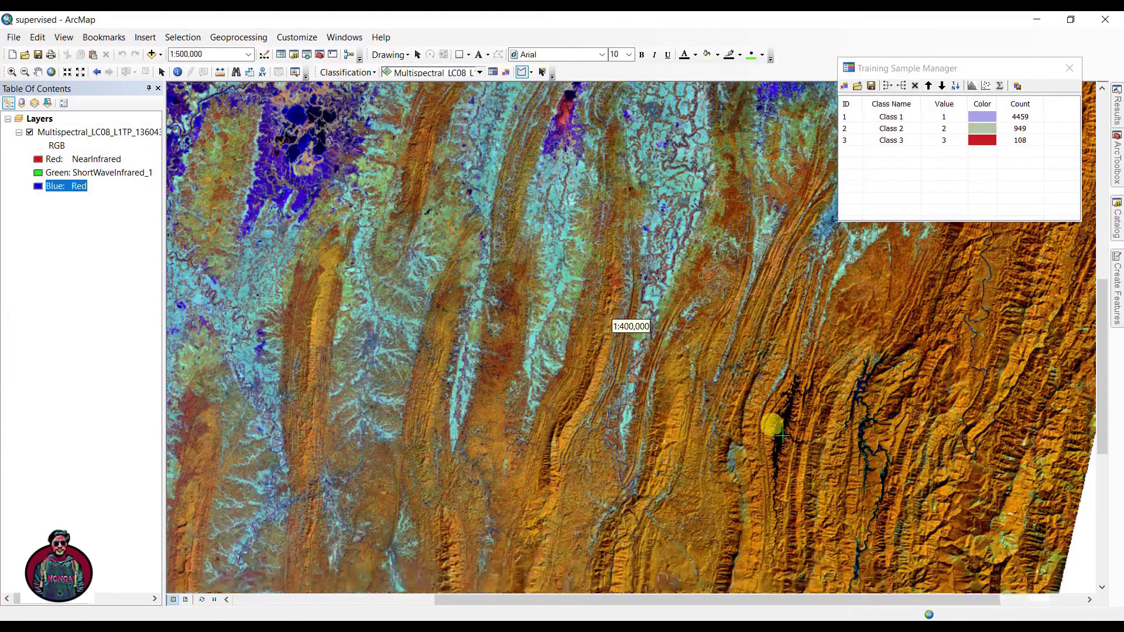
pyautogui.scroll(5, 781, 435)
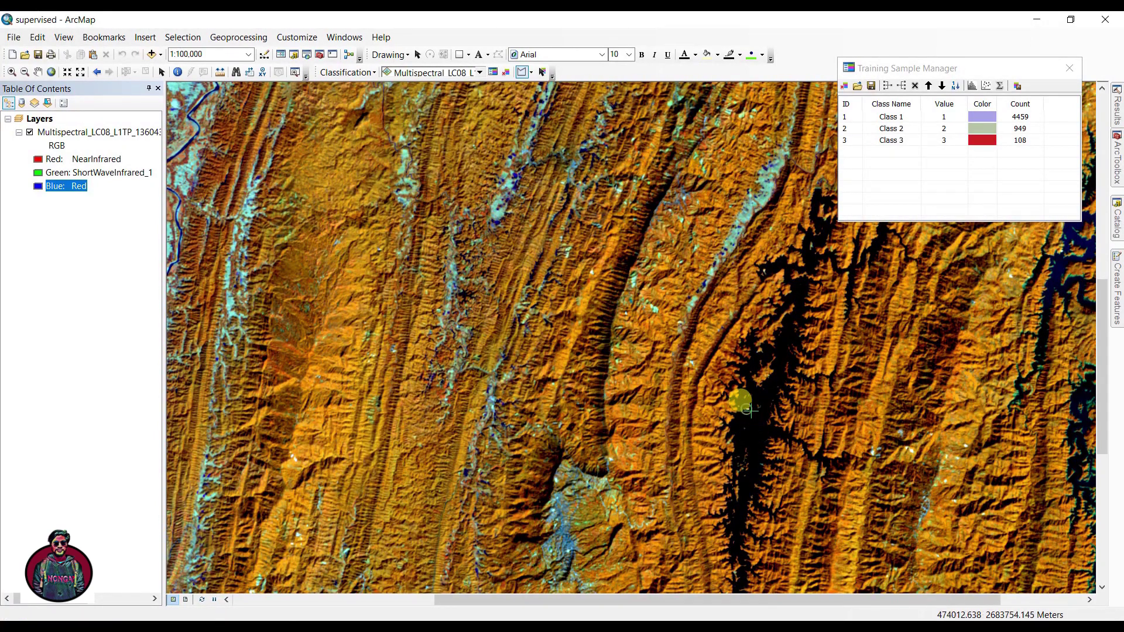
pyautogui.doubleClick(752, 419)
# - Draw a small polygon training sample on the narrow dark water channel east of the sampled reservoir
pyautogui.press('Right')
pyautogui.press('Down')
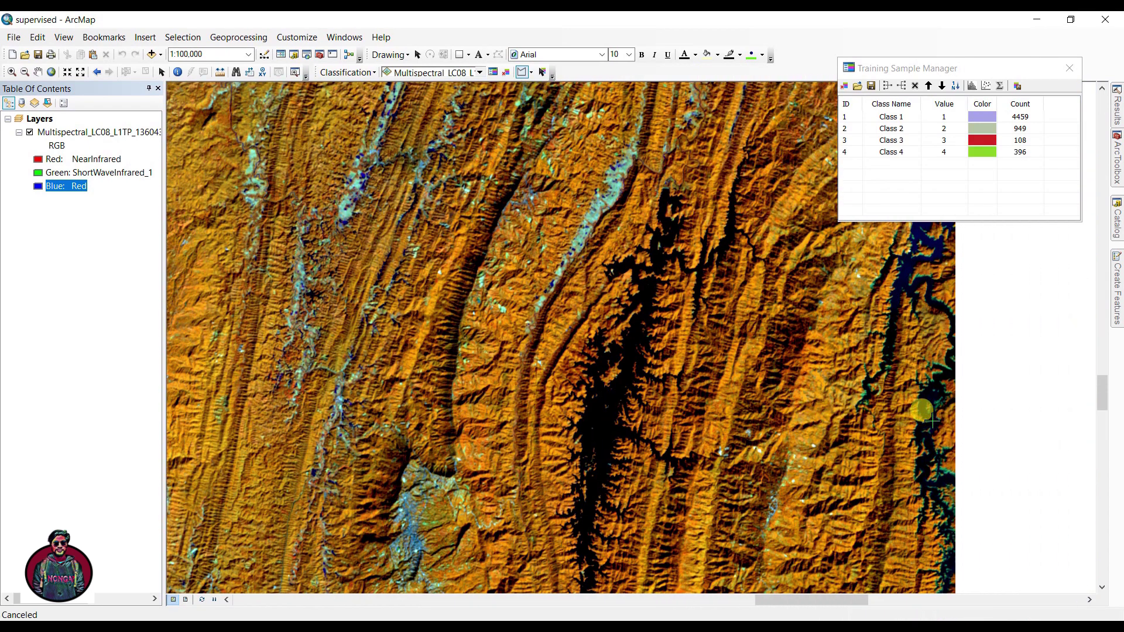
pyautogui.press('Down')
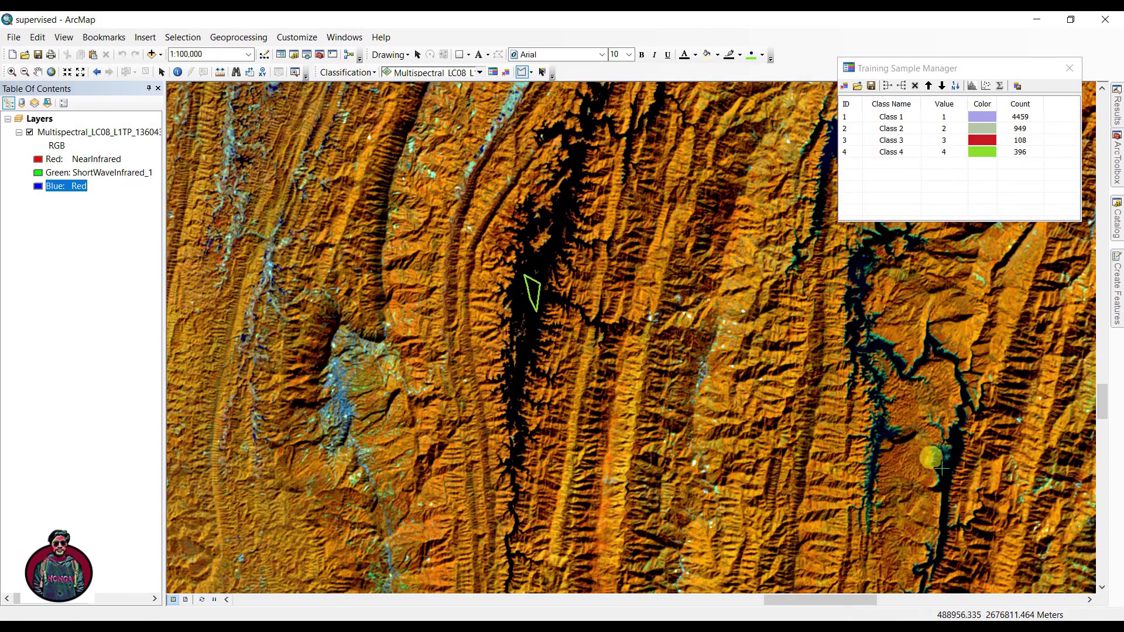
pyautogui.doubleClick(947, 466)
# - Draw a small polygon training sample on the dark river junction in the northern mountains
pyautogui.scroll(-6, 672, 401)
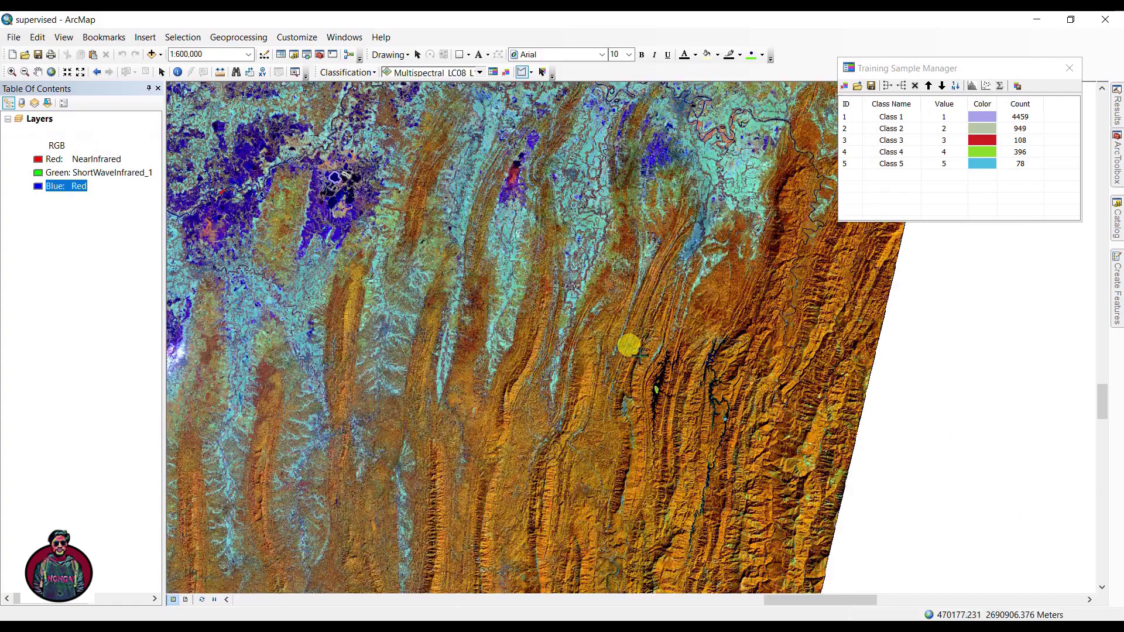
pyautogui.press('Up')
pyautogui.press('Left')
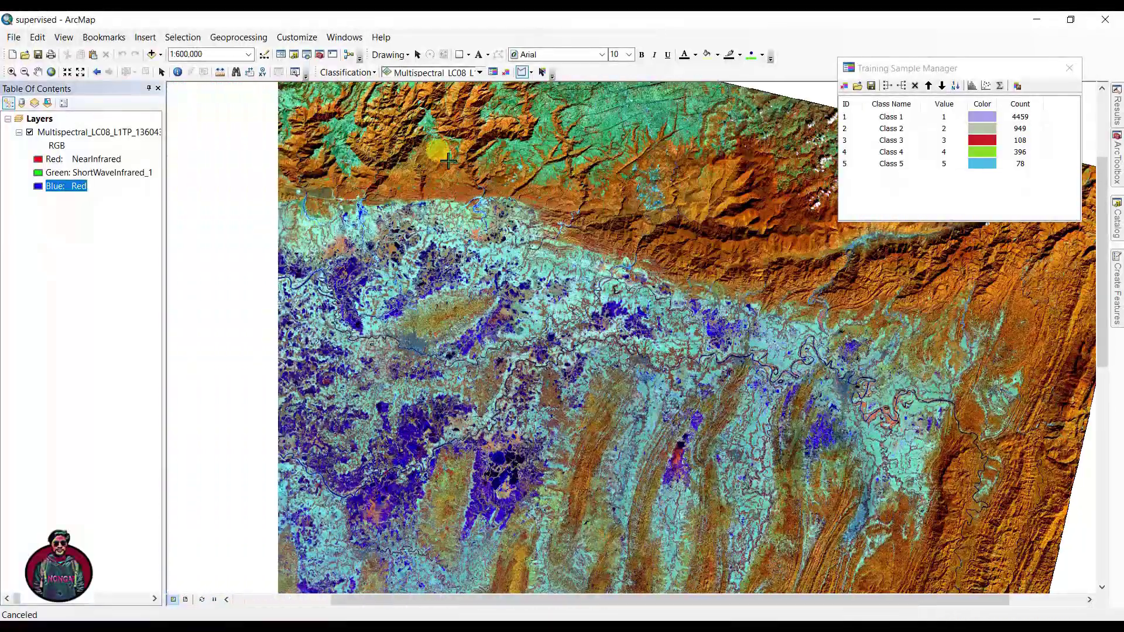
pyautogui.press('Left')
pyautogui.scroll(10, 588, 193)
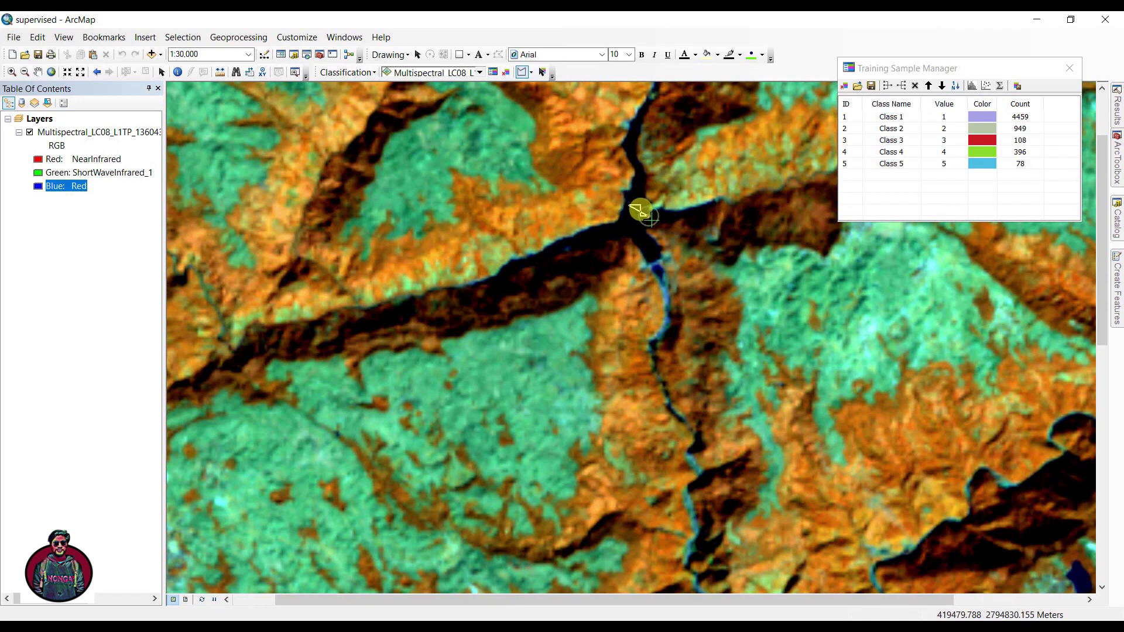
pyautogui.doubleClick(634, 219)
pyautogui.scroll(-3, 635, 220)
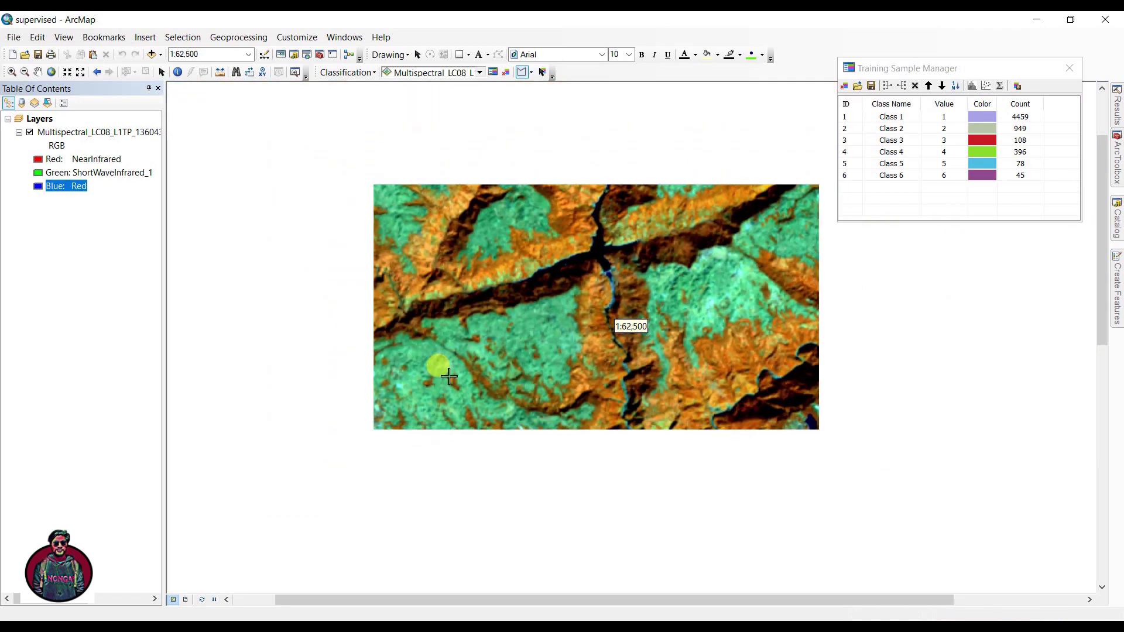
# - Draw a small polygon training sample on the wide bright-blue river stretch below the northern foothills
pyautogui.press('Down')
pyautogui.press('Left')
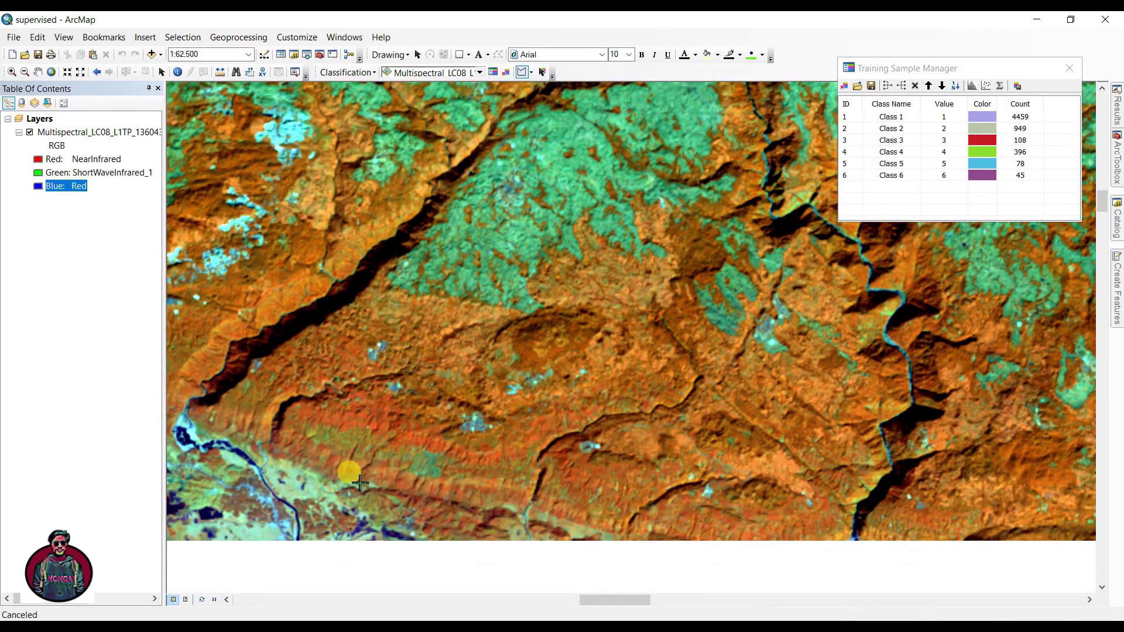
pyautogui.press('Down')
pyautogui.press('Left')
pyautogui.press('Left')
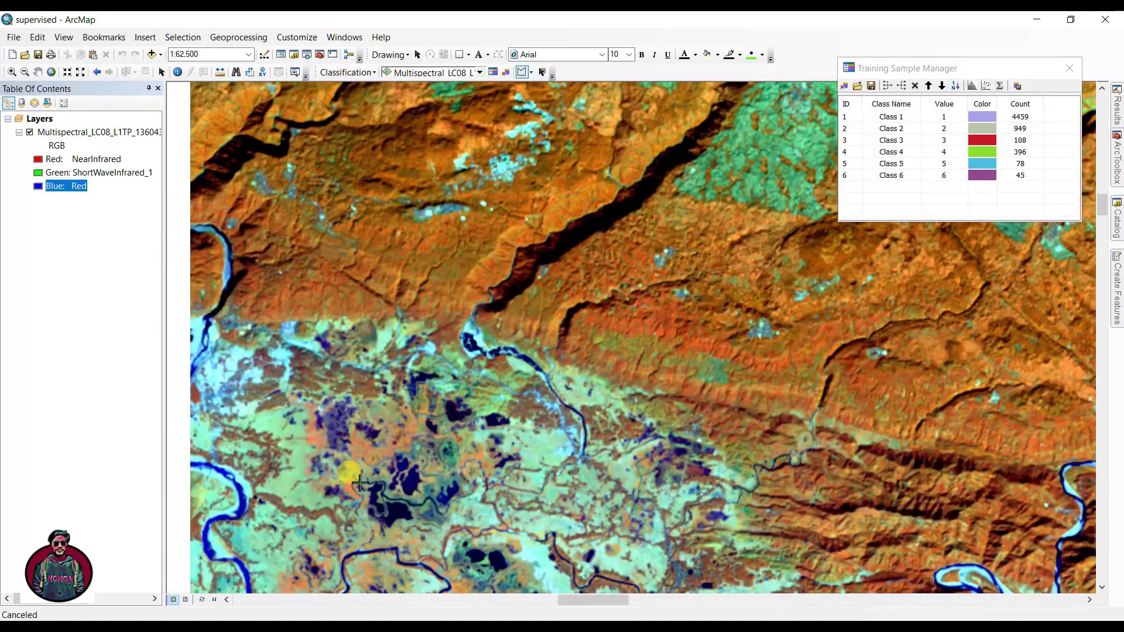
pyautogui.press('Left')
pyautogui.scroll(-2, 386, 453)
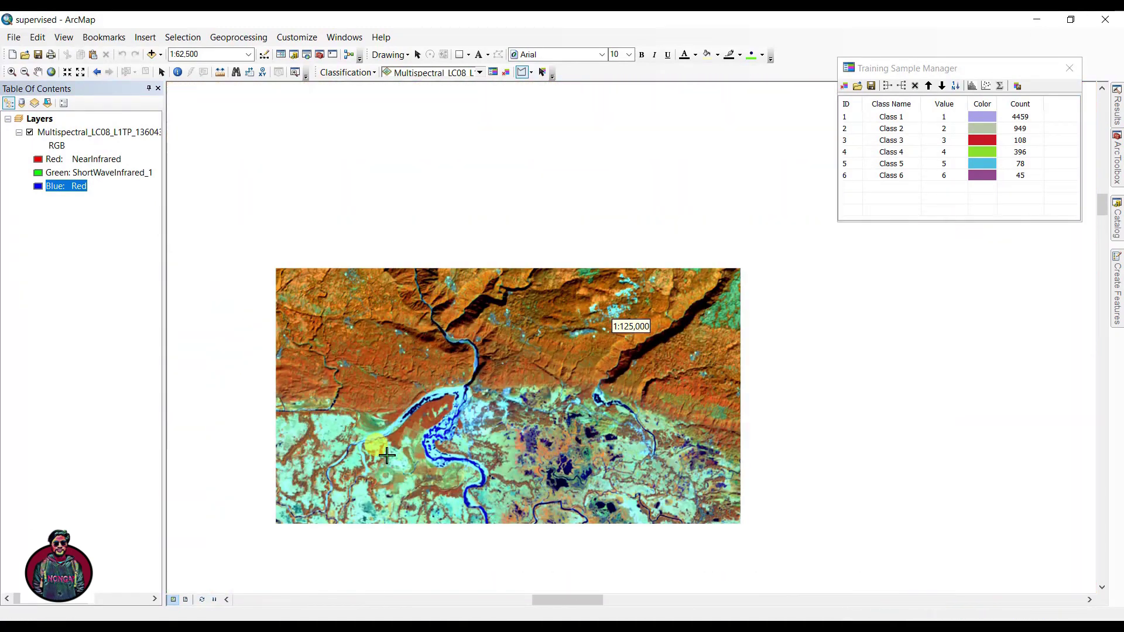
pyautogui.press('Left')
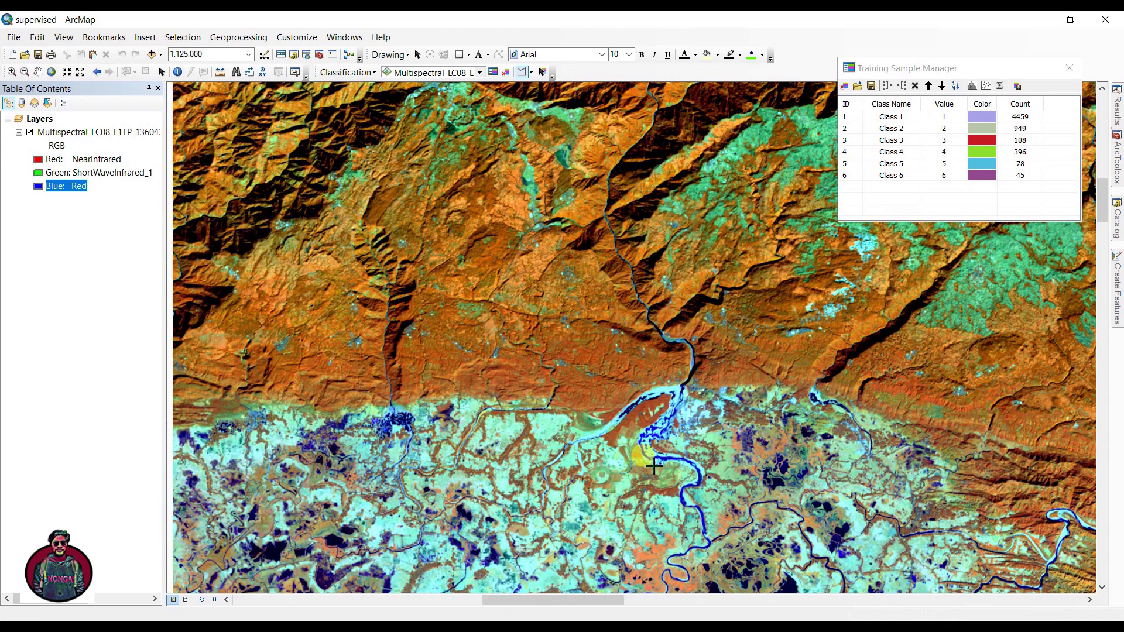
pyautogui.scroll(-1, 341, 478)
pyautogui.press('Left')
pyautogui.scroll(5, 345, 471)
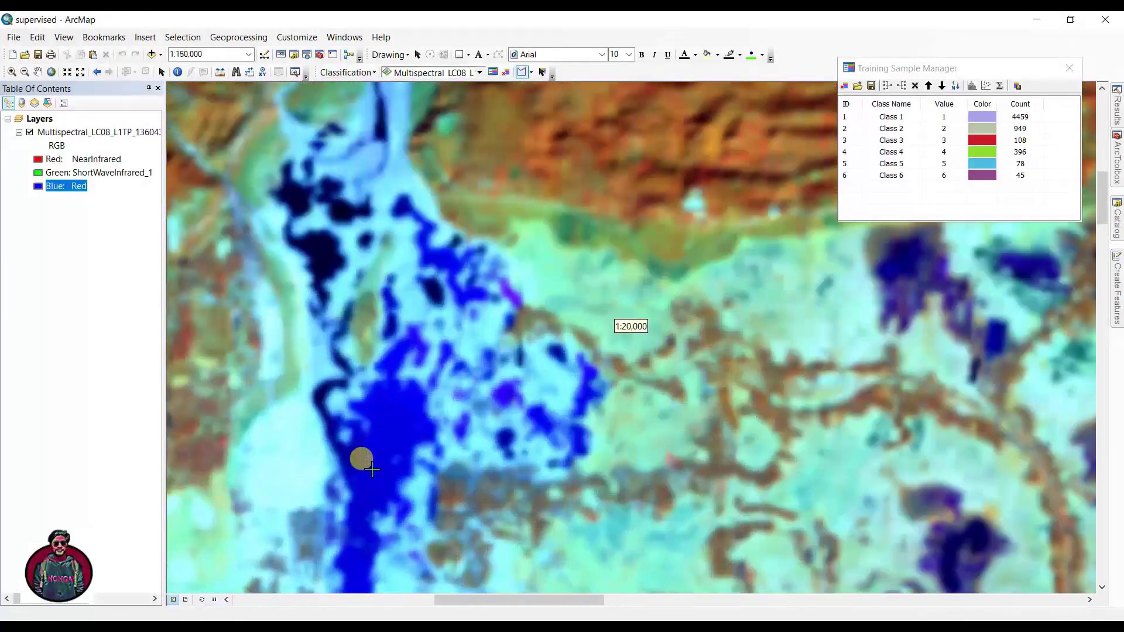
pyautogui.click(371, 396)
pyautogui.click(409, 419)
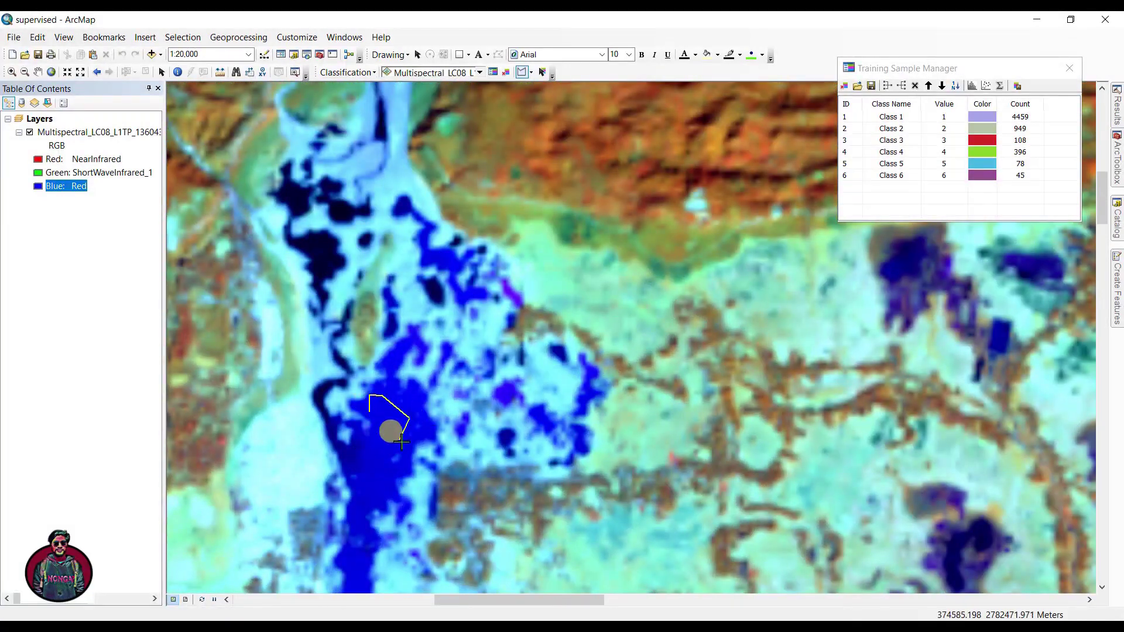
pyautogui.click(382, 455)
pyautogui.click(360, 457)
pyautogui.doubleClick(371, 414)
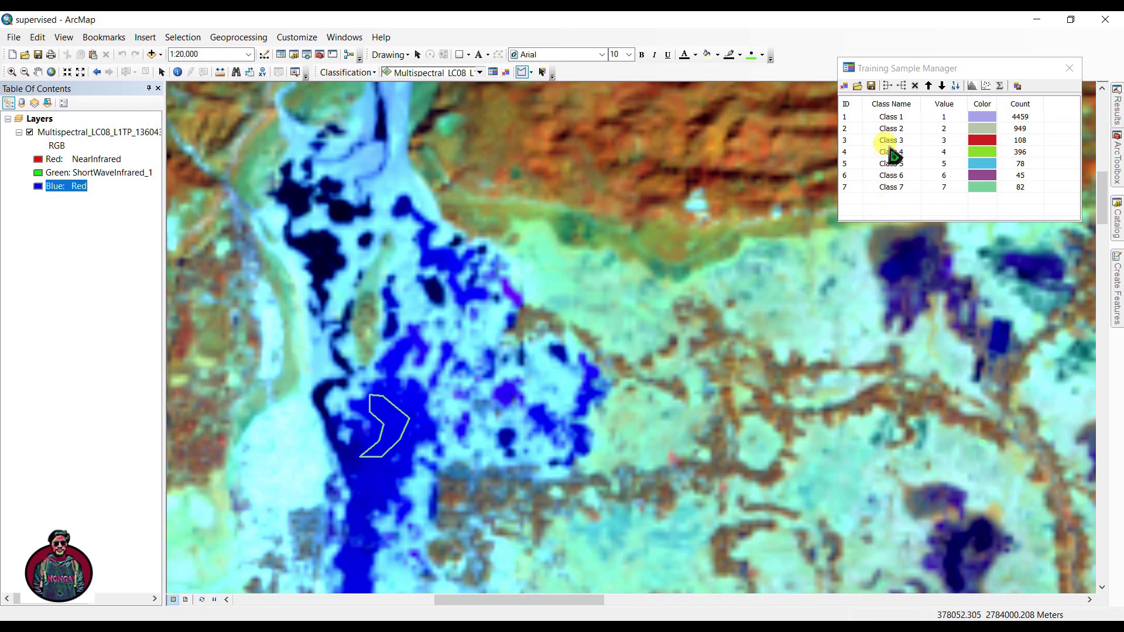
# - Examine the band histograms of all seven training samples, including the infrared and cirrus bands, and close them
pyautogui.click(845, 119)
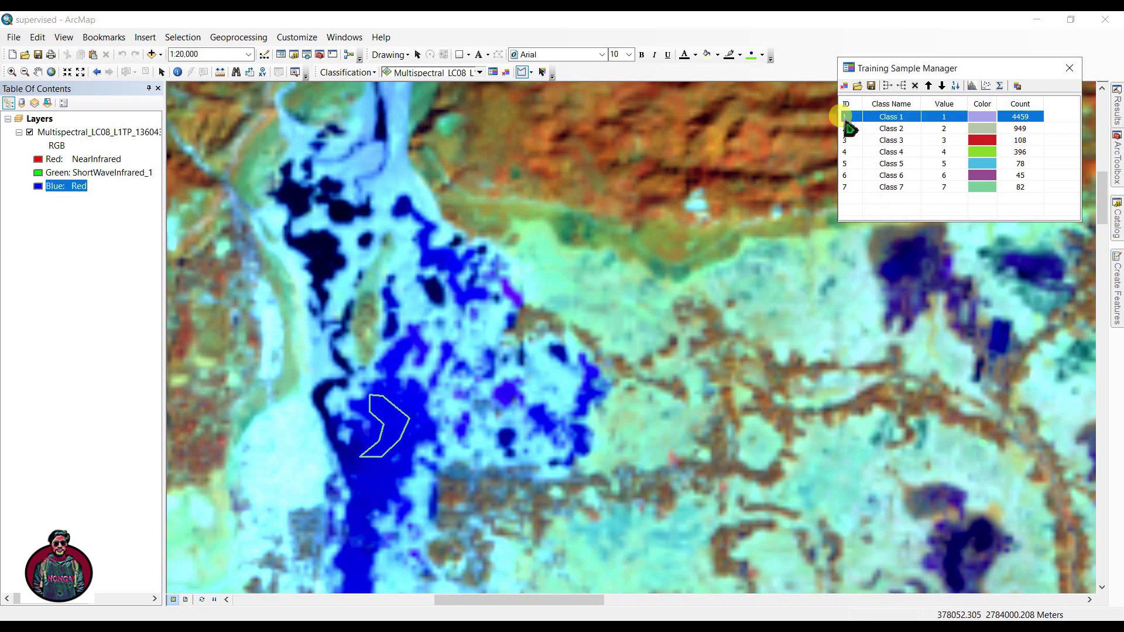
pyautogui.keyDown('shift'); pyautogui.click(846, 188); pyautogui.keyUp('shift')
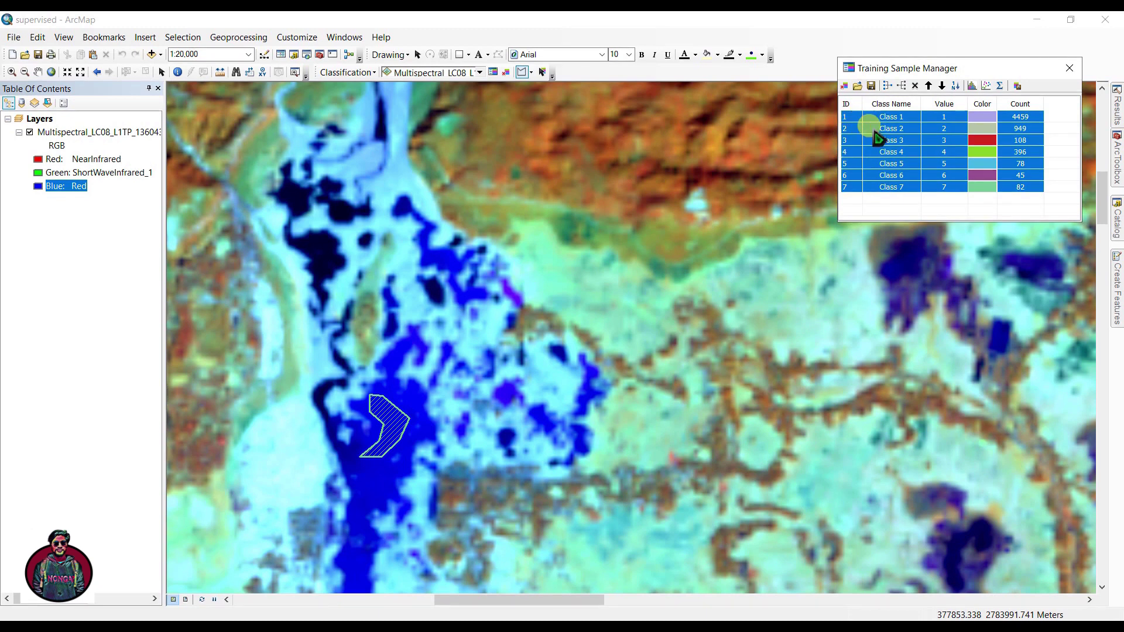
pyautogui.click(974, 89)
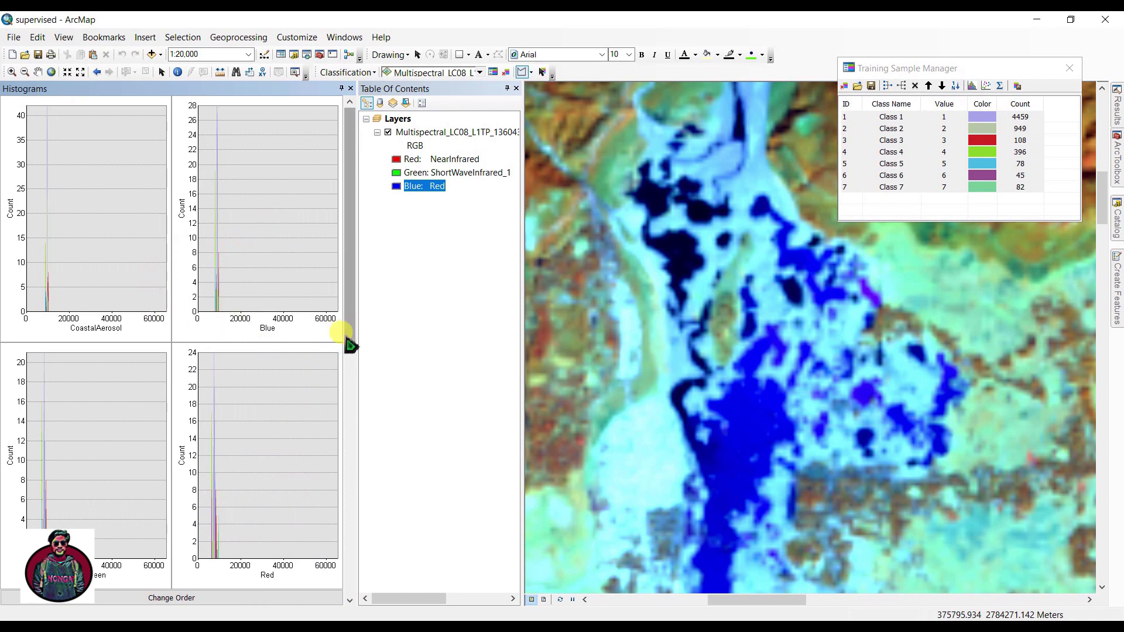
pyautogui.click(350, 598)
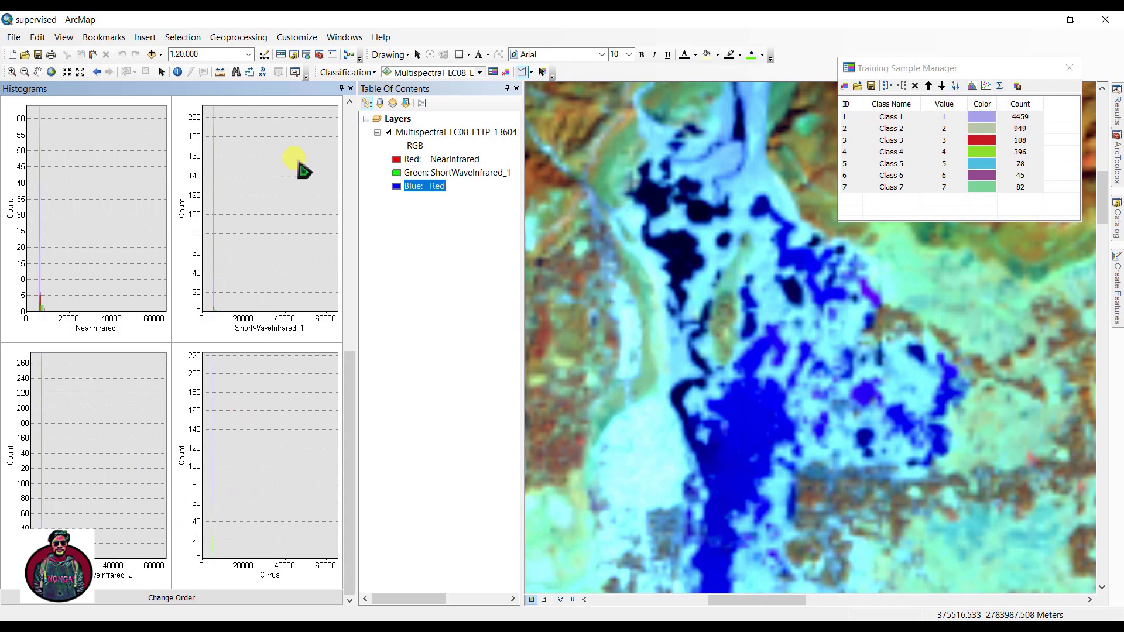
pyautogui.click(348, 108)
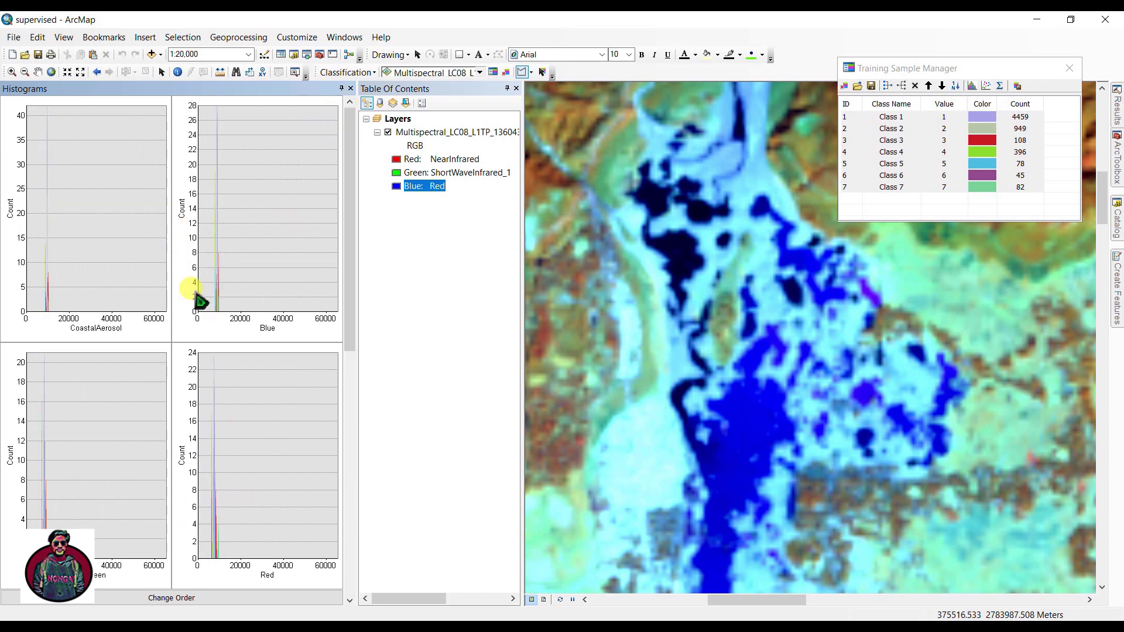
pyautogui.click(351, 89)
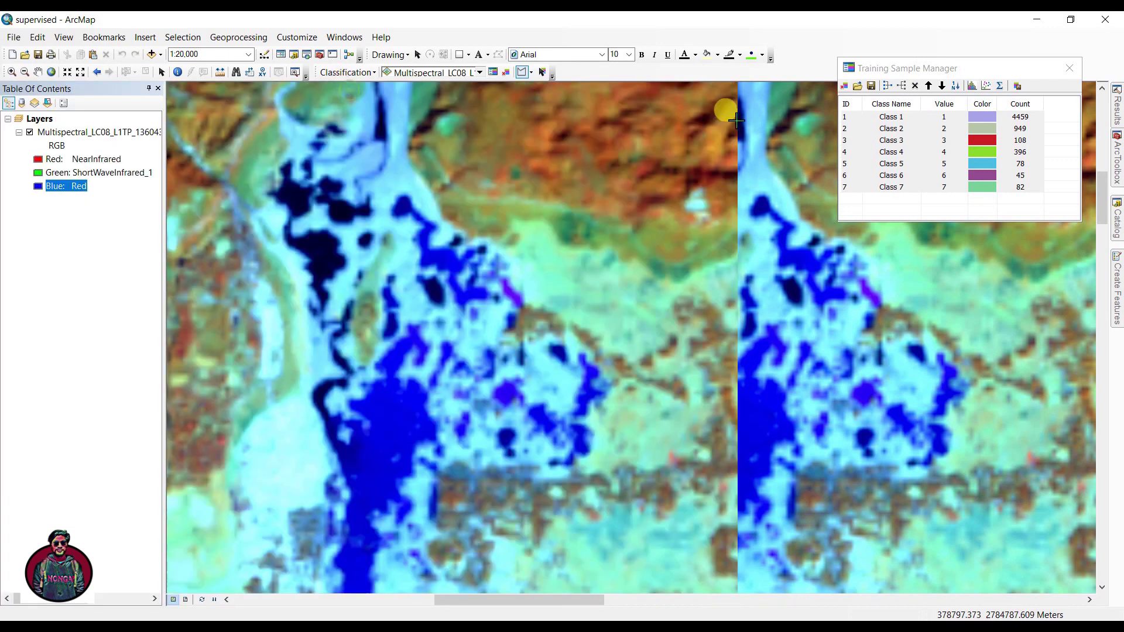
# - Examine the band scatterplots of all seven training samples for class separation and close them
pyautogui.click(987, 87)
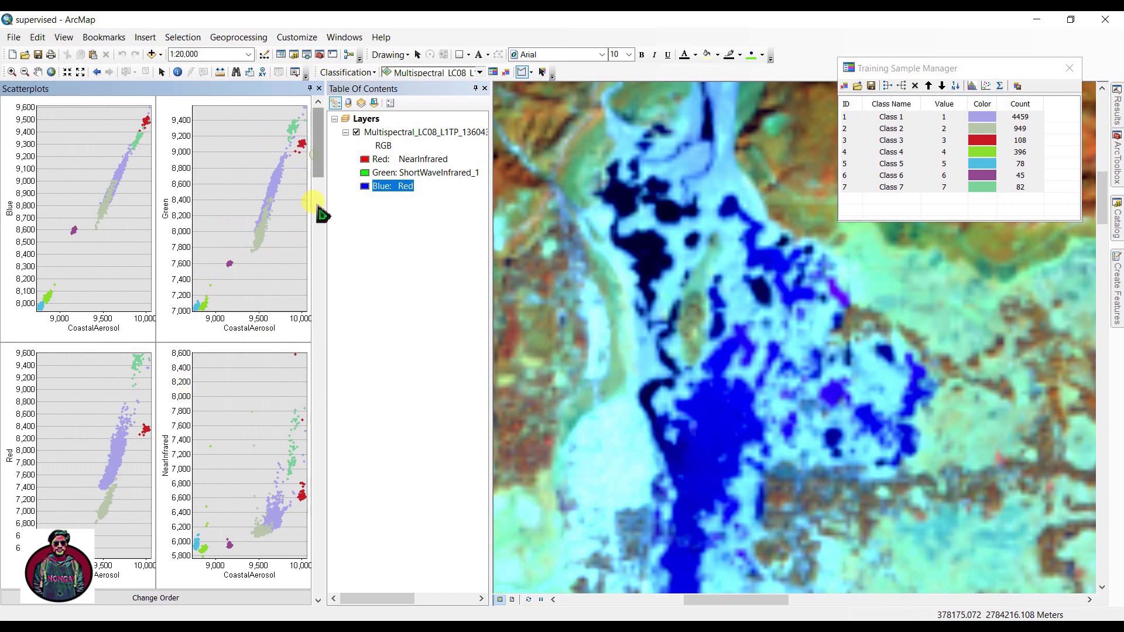
pyautogui.scroll(-3, 325, 431)
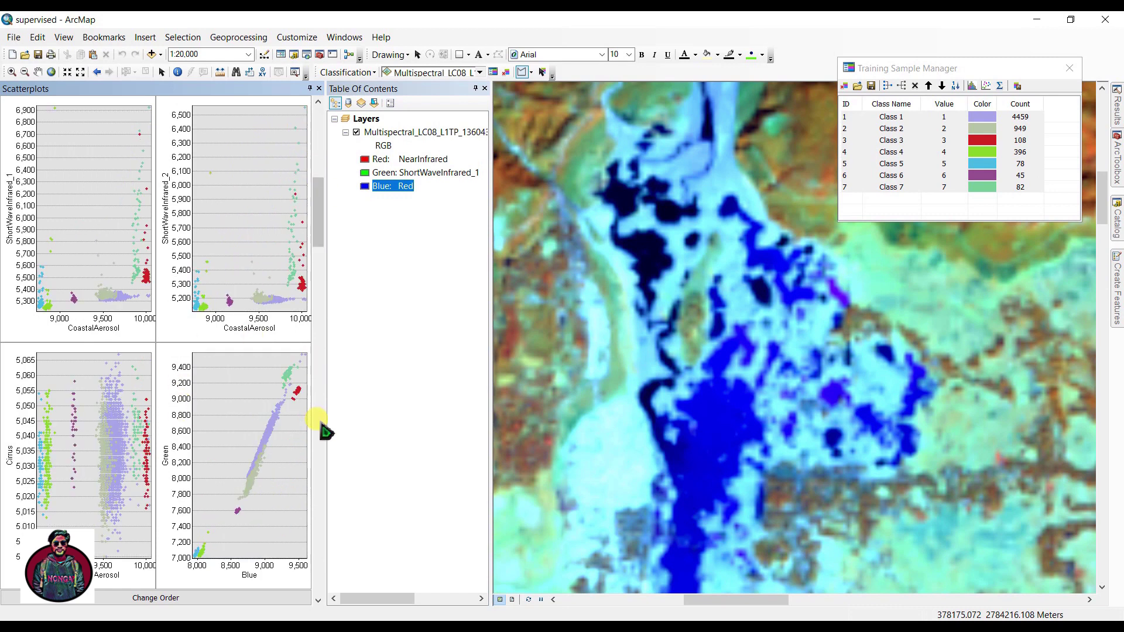
pyautogui.click(319, 88)
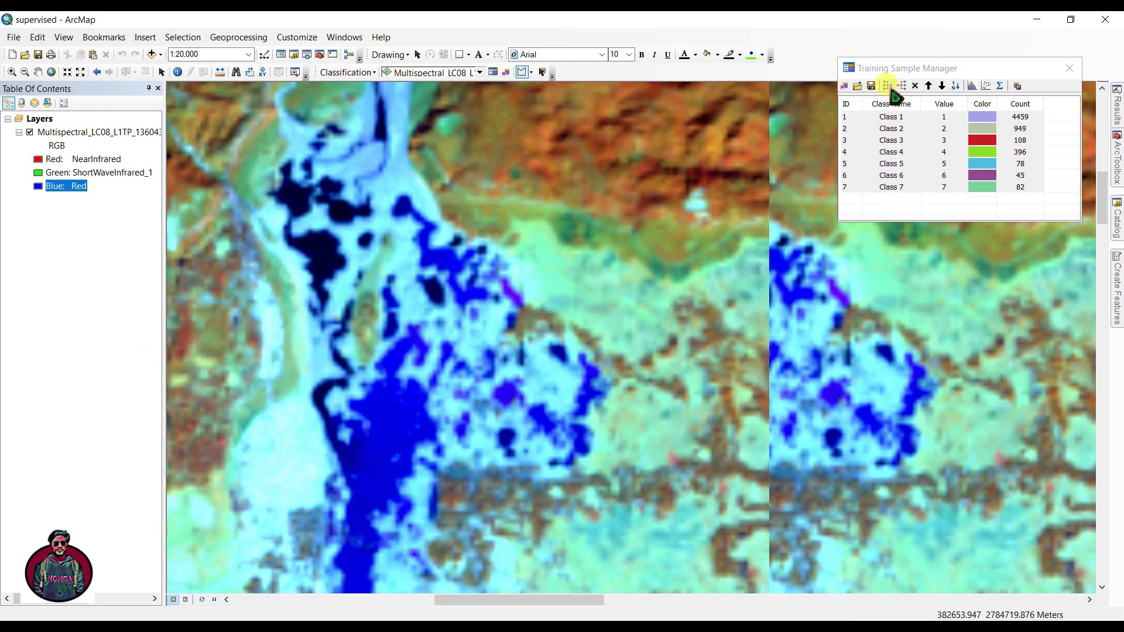
# - Merge all seven training samples into one class and name it Water bodies
pyautogui.hotkey('ctrl', 'a')
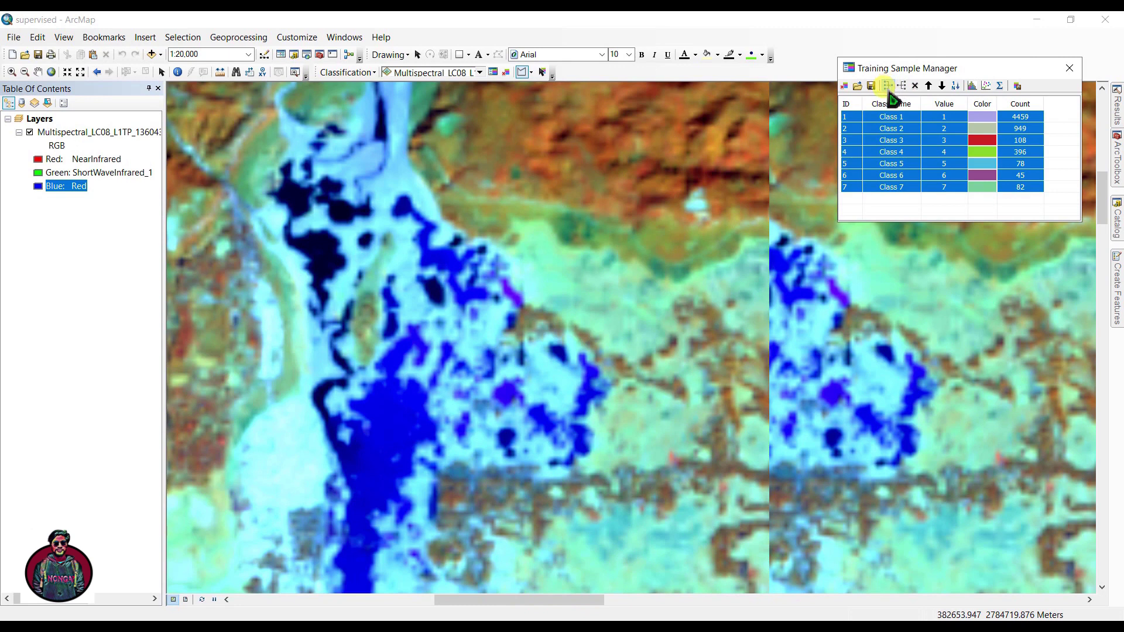
pyautogui.click(888, 88)
pyautogui.doubleClick(892, 114)
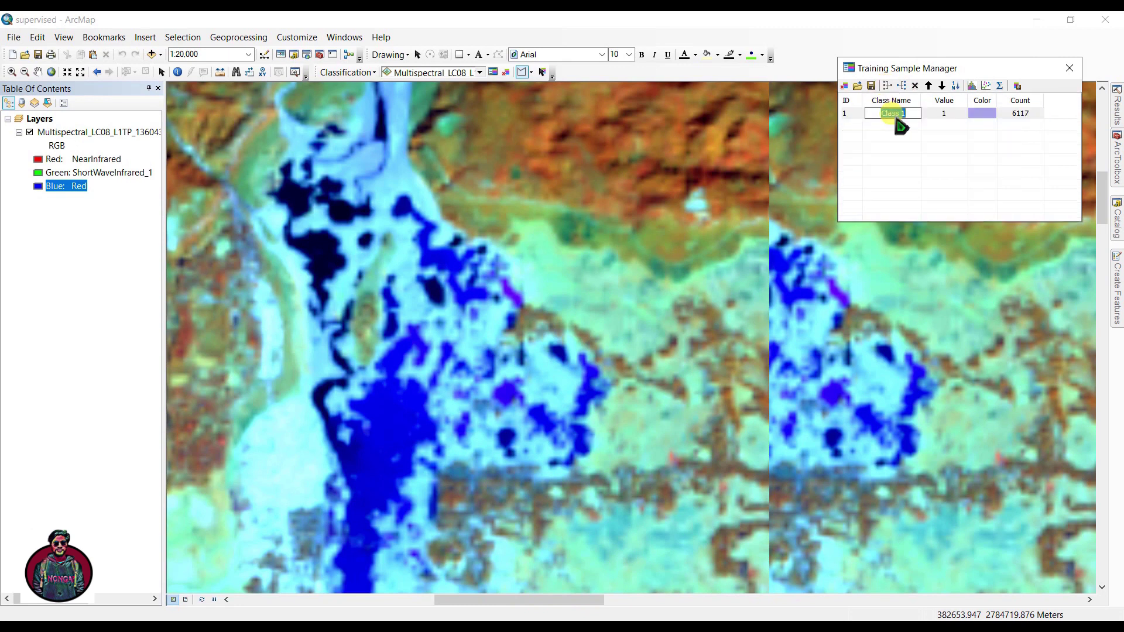
pyautogui.write('Water bodies')
pyautogui.press('Return')
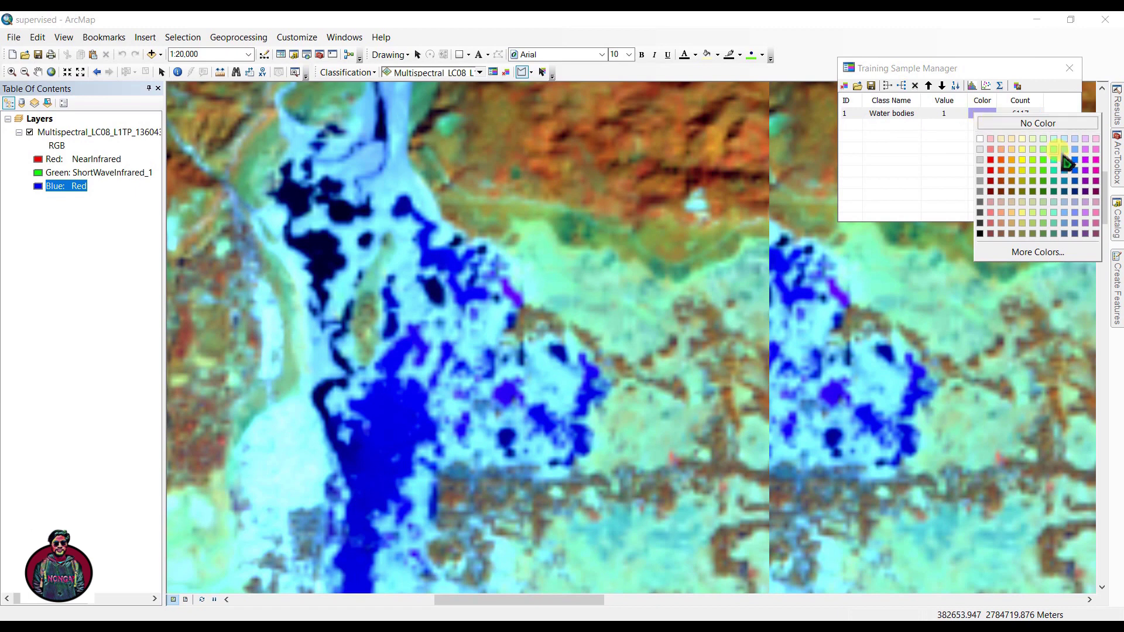
# - Set the Water bodies class color to blue and save the training samples
pyautogui.click(1070, 169)
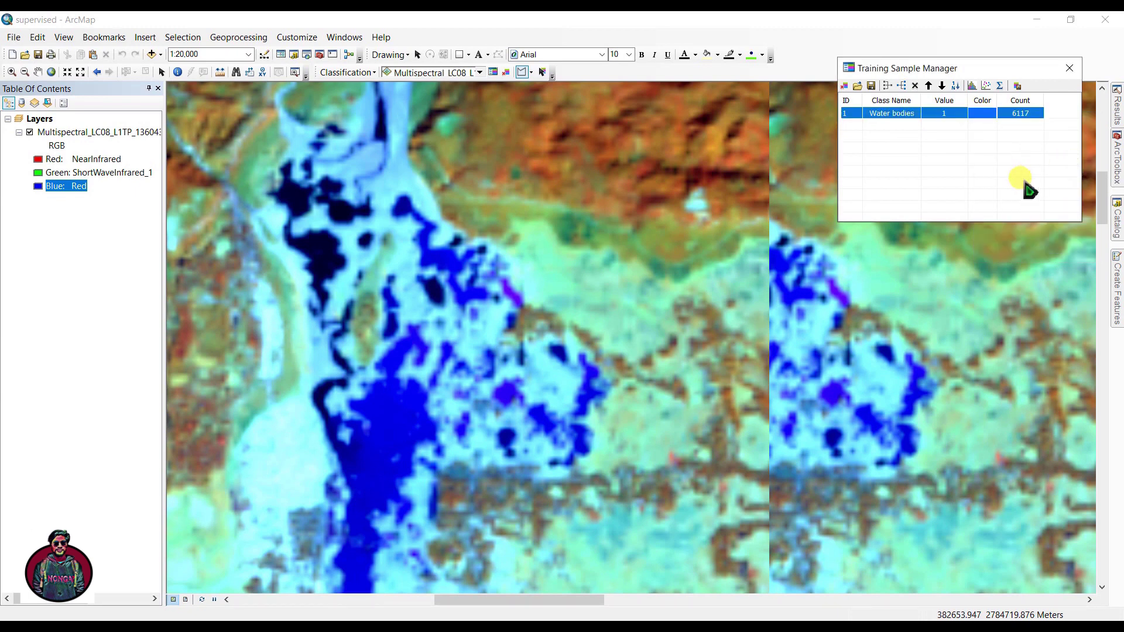
pyautogui.click(872, 87)
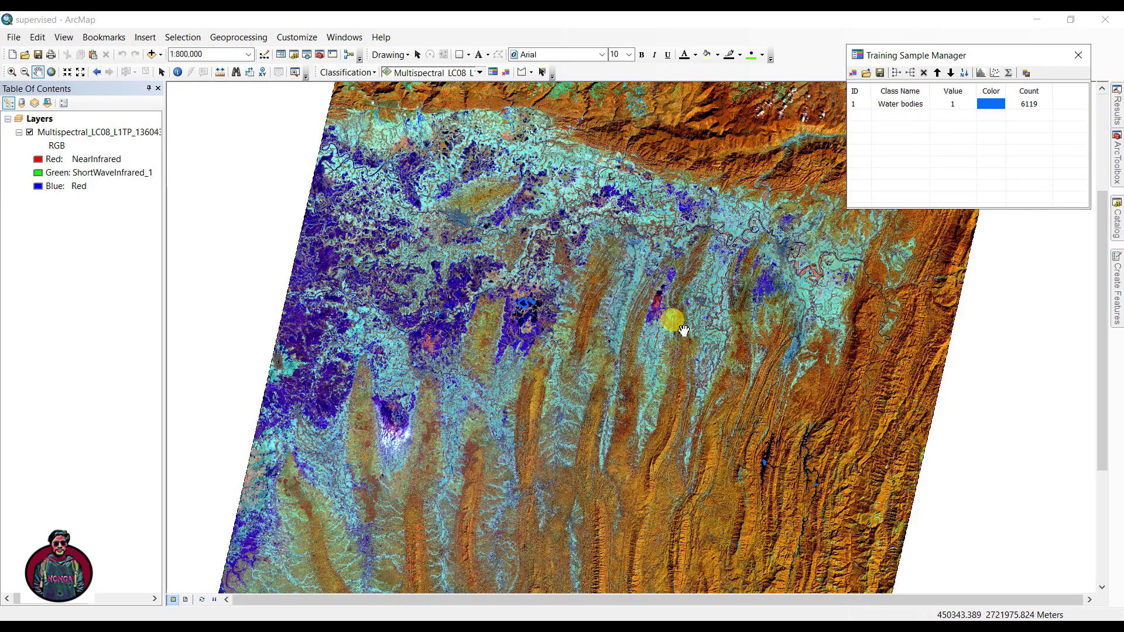
# - Display the multispectral image in natural color by assigning the Red, Green and Blue bands to the matching channels
pyautogui.click(35, 158)
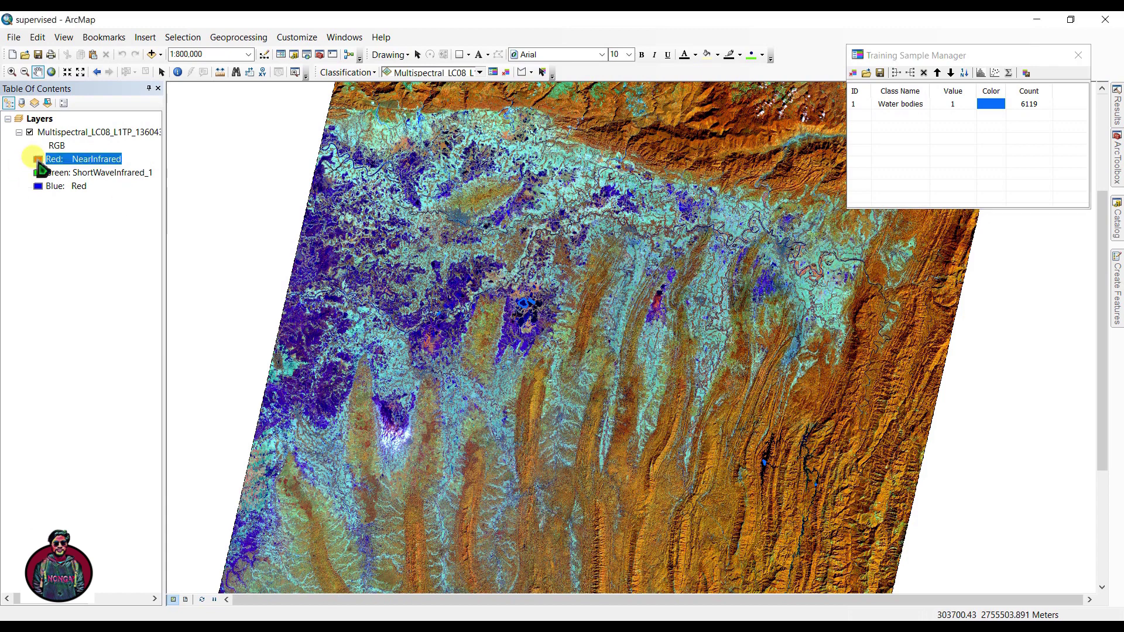
pyautogui.click(38, 161)
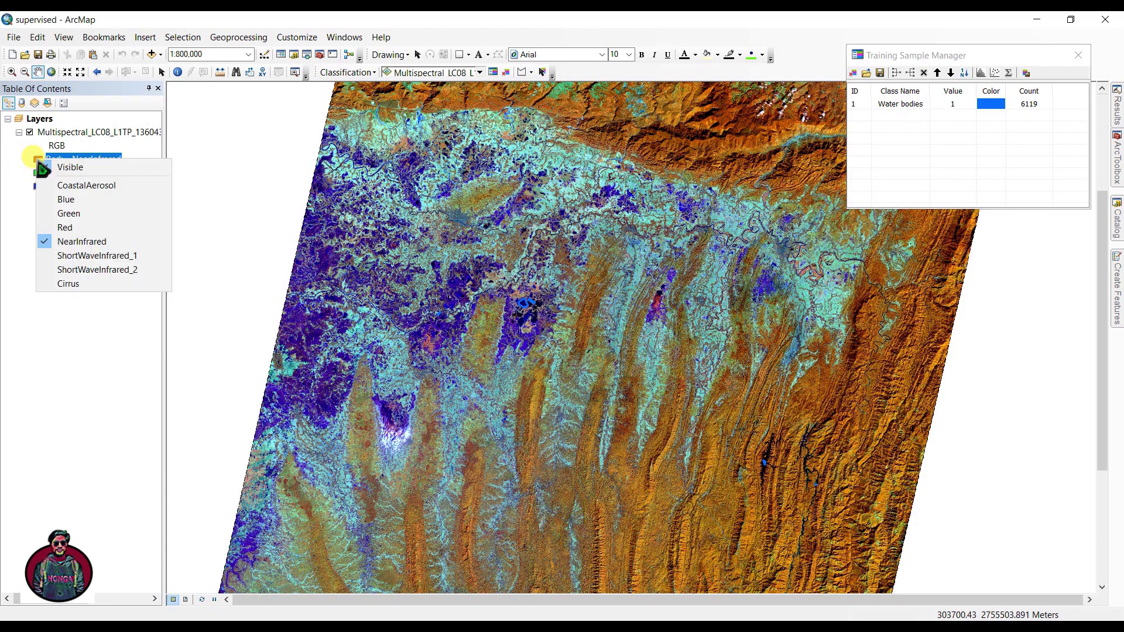
pyautogui.press('Escape')
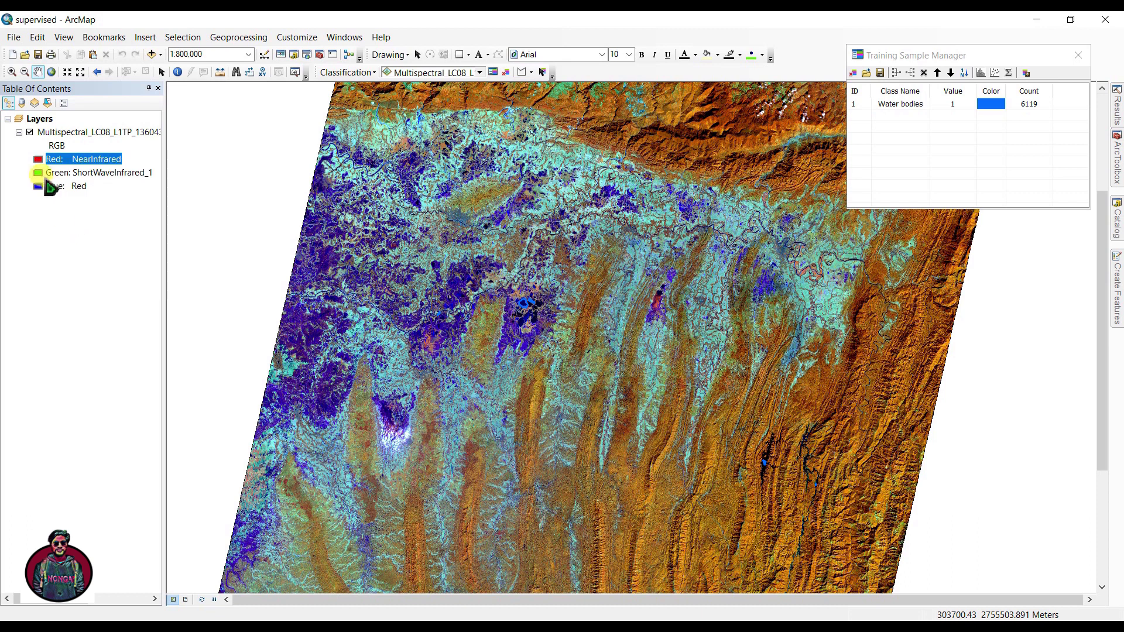
pyautogui.click(37, 172)
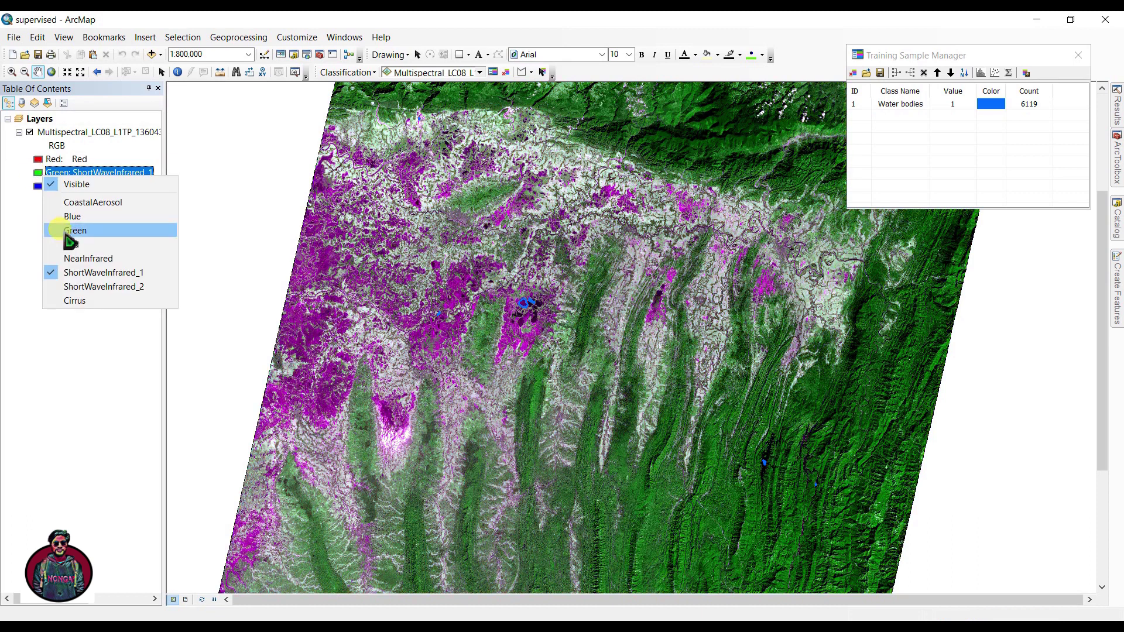
pyautogui.click(71, 231)
pyautogui.click(38, 186)
pyautogui.click(64, 222)
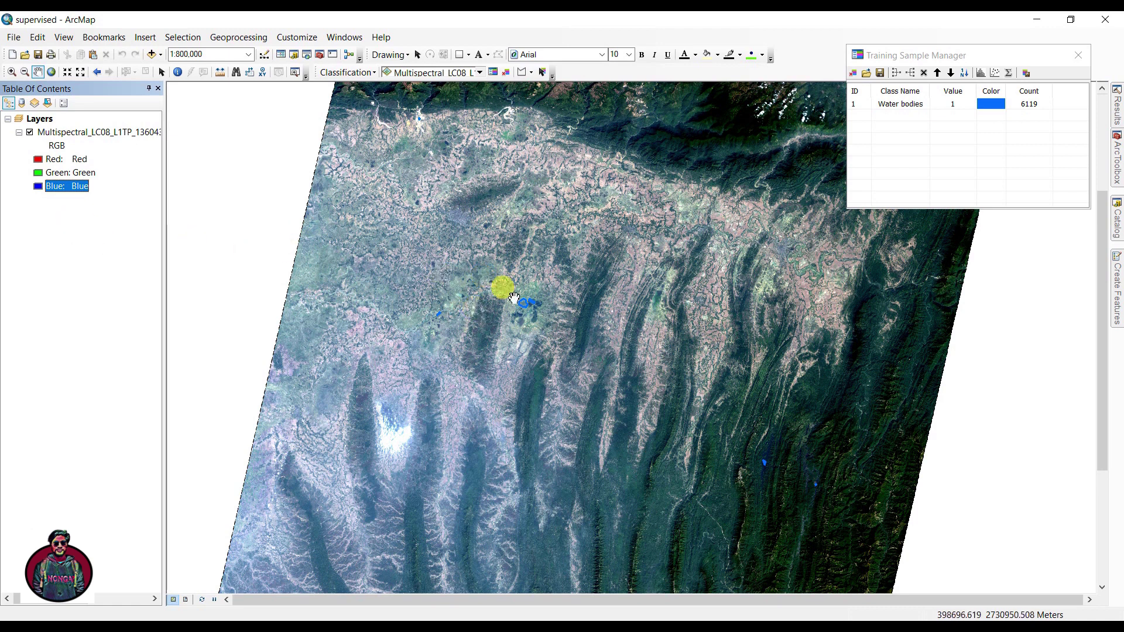
# - Activate polygon training-sample drawing over the pinkish bare land in the plain south of the northern mountains
pyautogui.scroll(4, 572, 227)
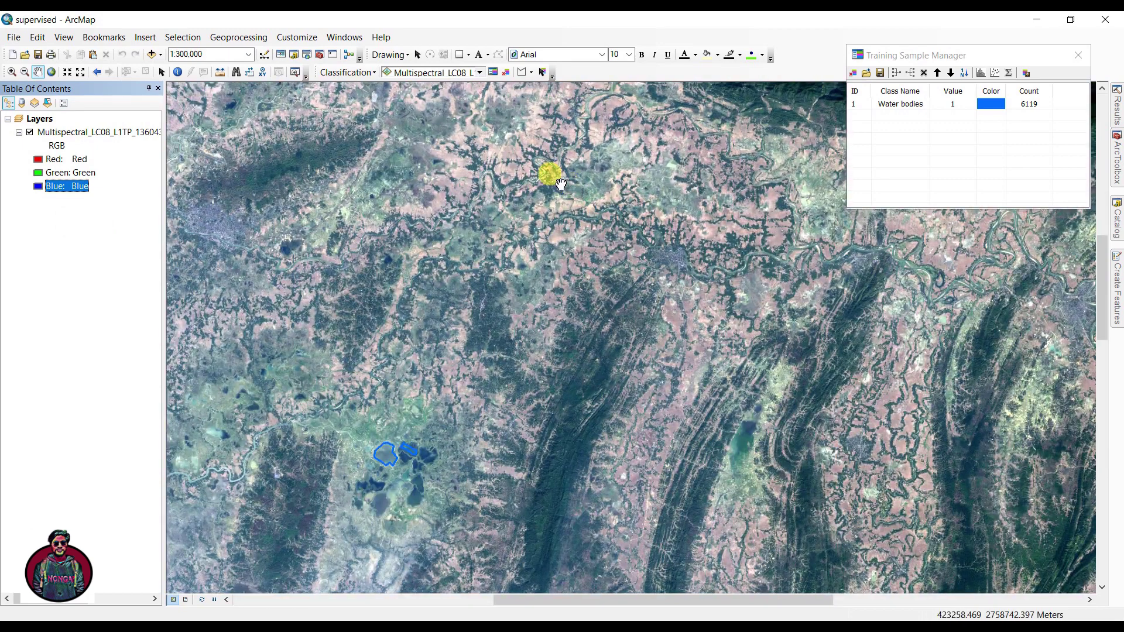
pyautogui.moveTo(540, 197); pyautogui.dragTo(502, 326)
pyautogui.scroll(2, 501, 326)
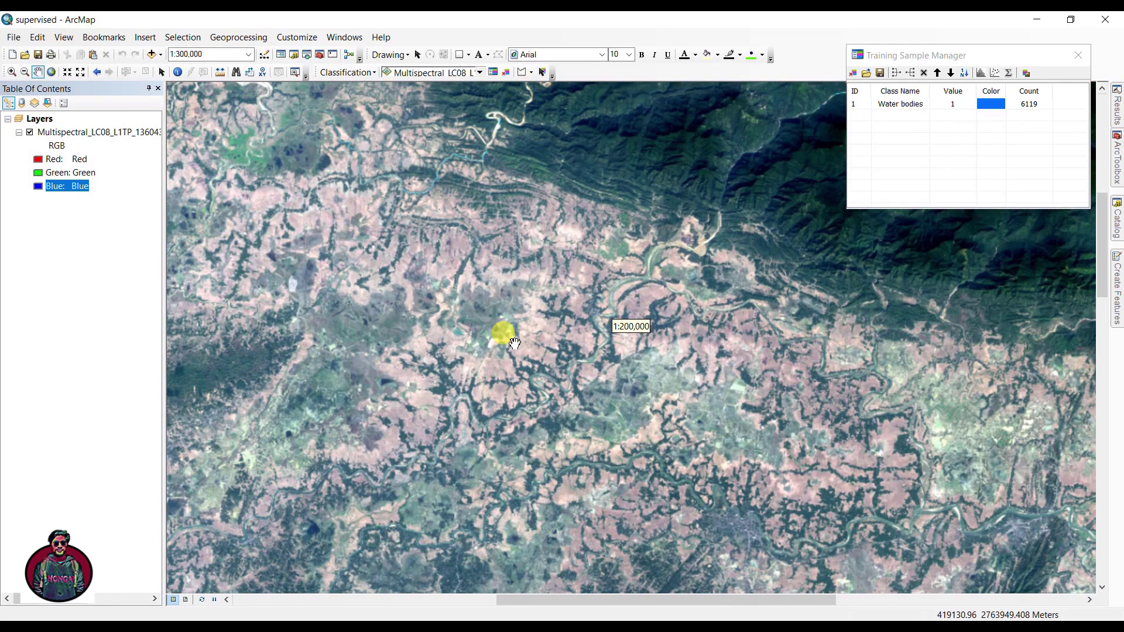
pyautogui.click(523, 73)
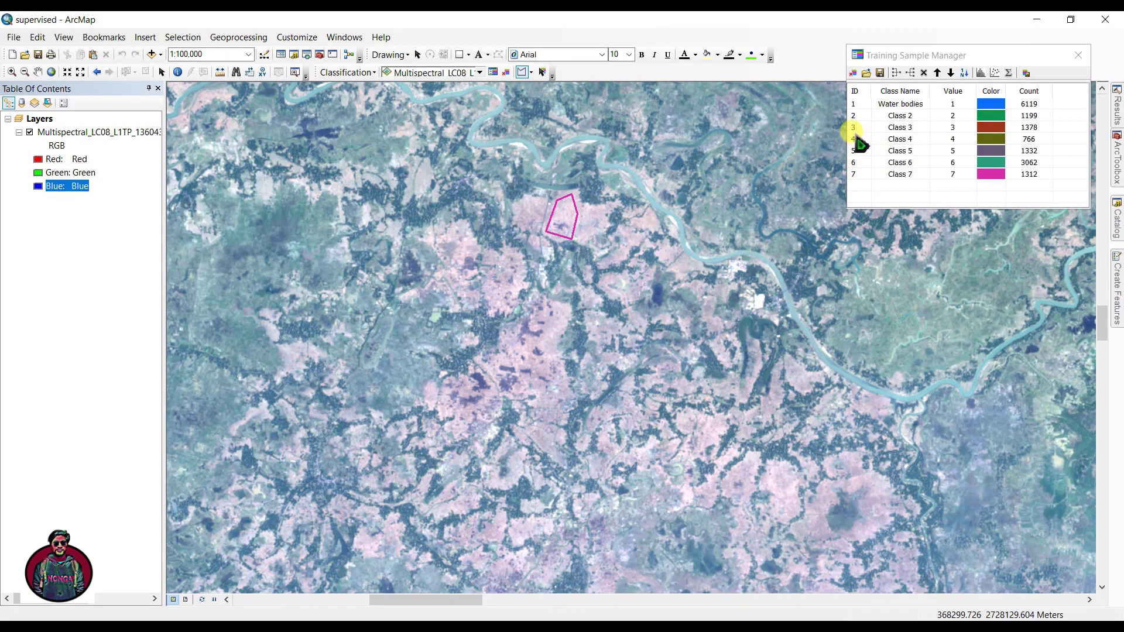
# - Merge the training samples Class 2 through Class 7 into one class and name it Barren area
pyautogui.click(855, 120)
pyautogui.click(855, 119)
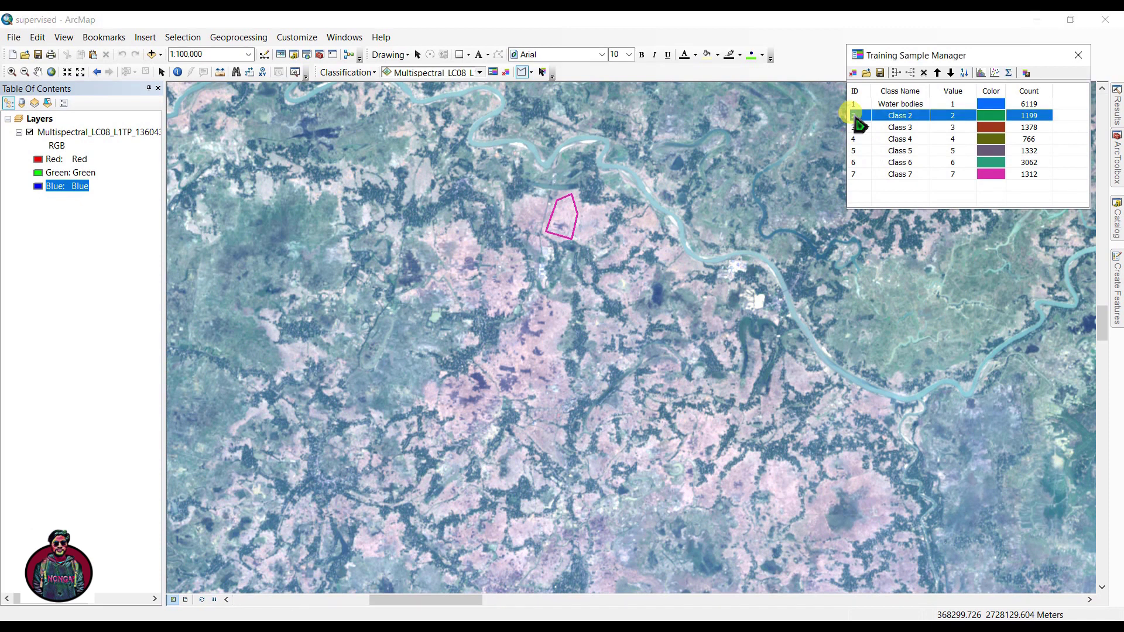
pyautogui.keyDown('shift'); pyautogui.click(854, 174); pyautogui.keyUp('shift')
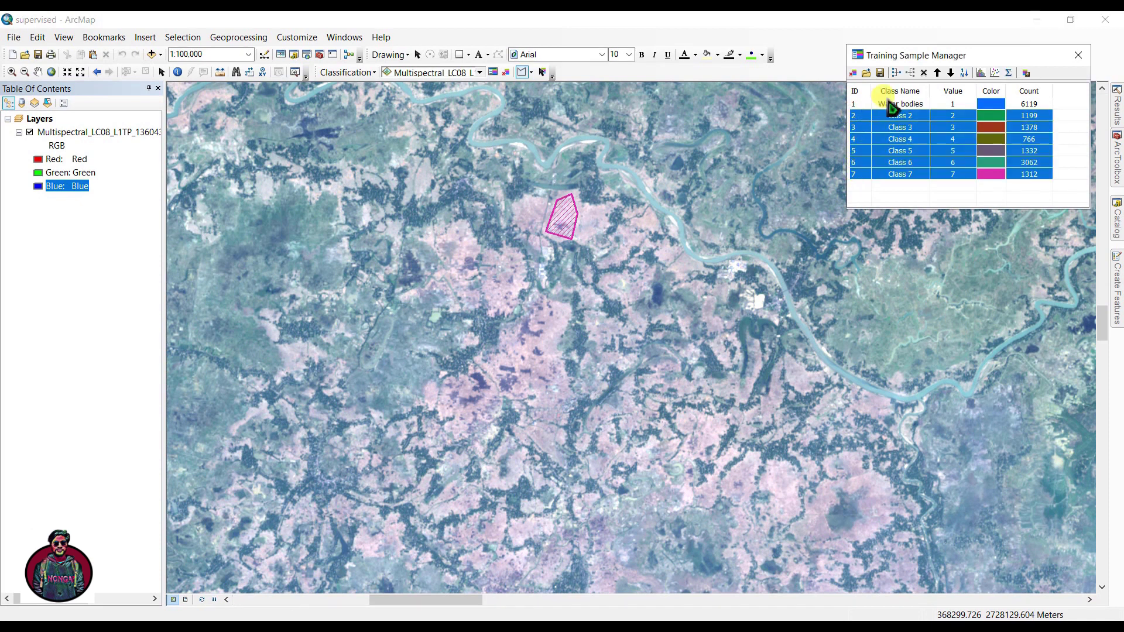
pyautogui.click(895, 72)
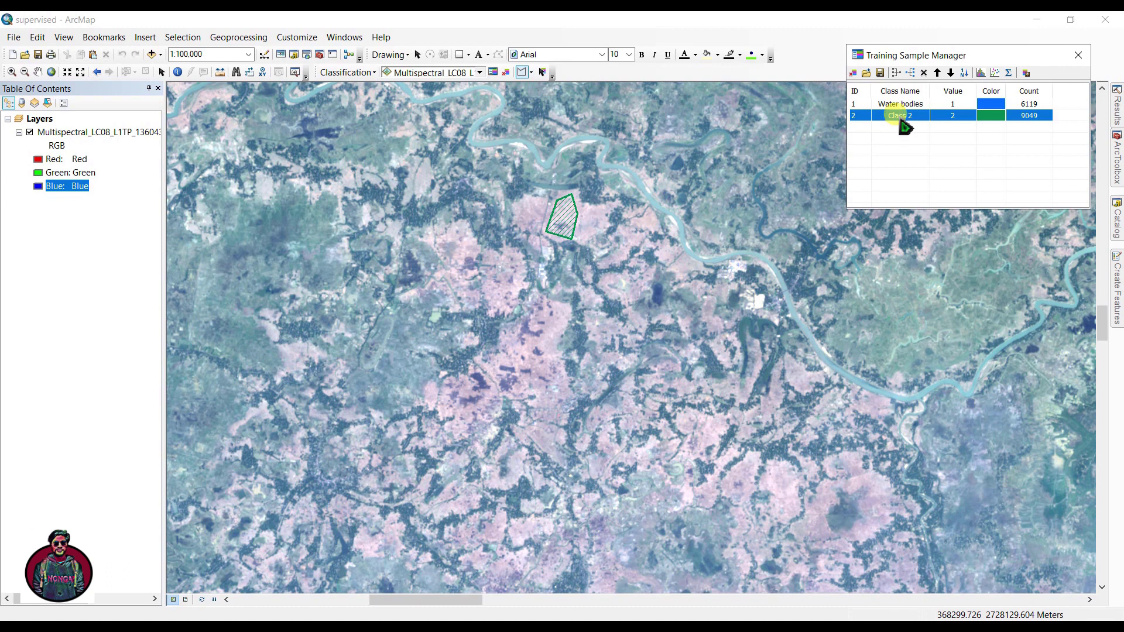
pyautogui.doubleClick(900, 116)
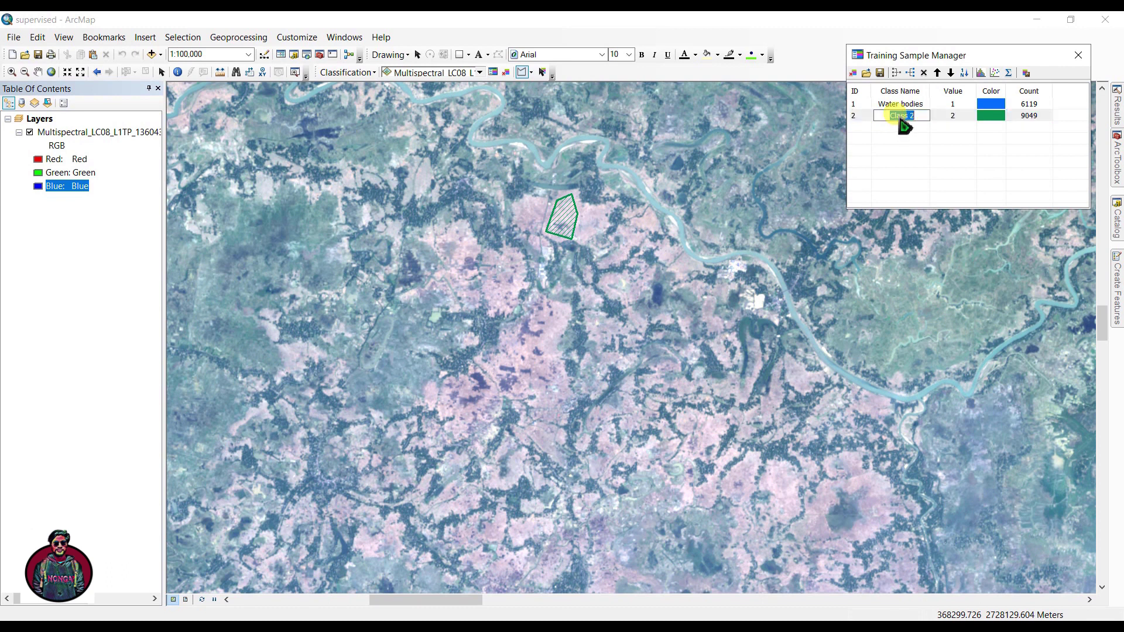
pyautogui.press('BackSpace')
# - Set the Barren area class color to Medium Coral
pyautogui.click(996, 117)
pyautogui.click(994, 128)
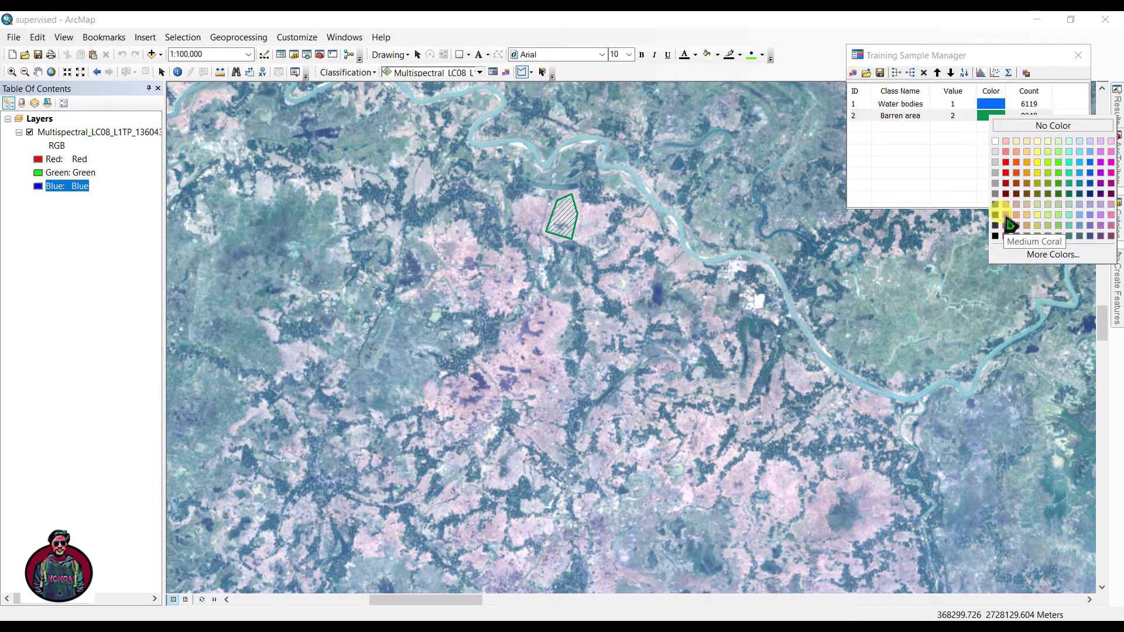
pyautogui.click(1004, 212)
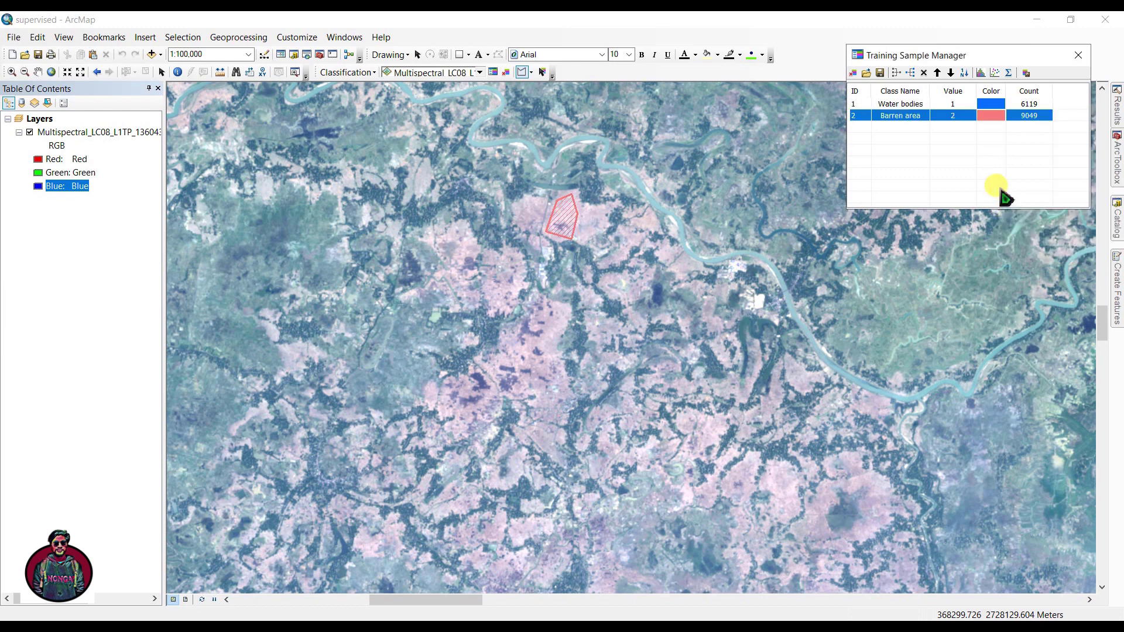
# - Display the multispectral image in false color with NearInfrared as Red, Red as Green and Green as Blue
pyautogui.scroll(-5, 771, 470)
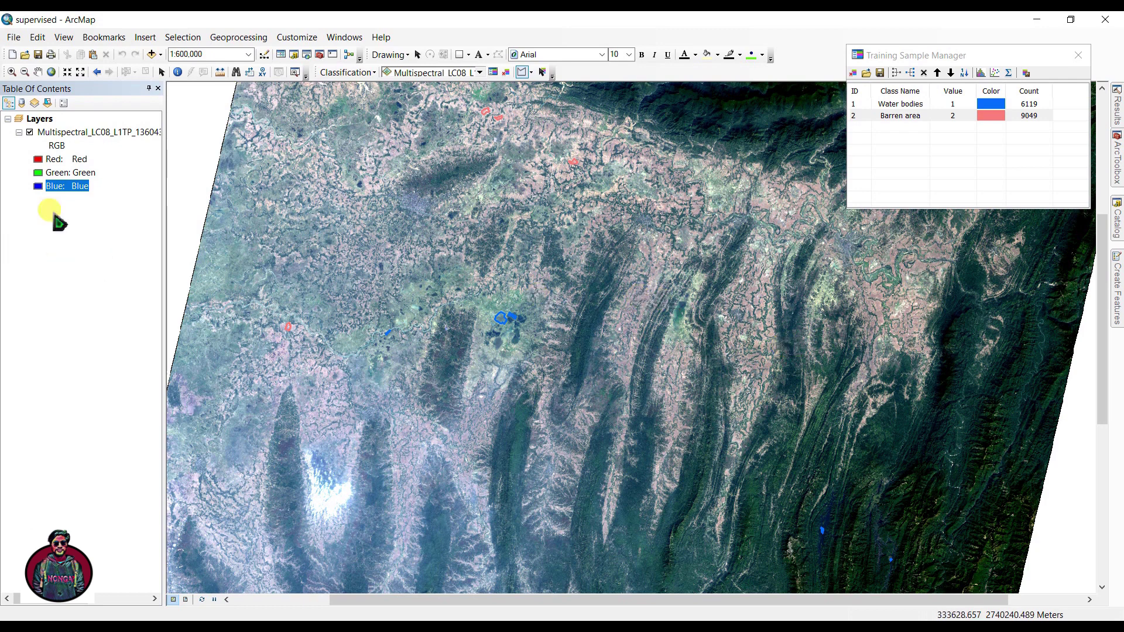
pyautogui.click(37, 159)
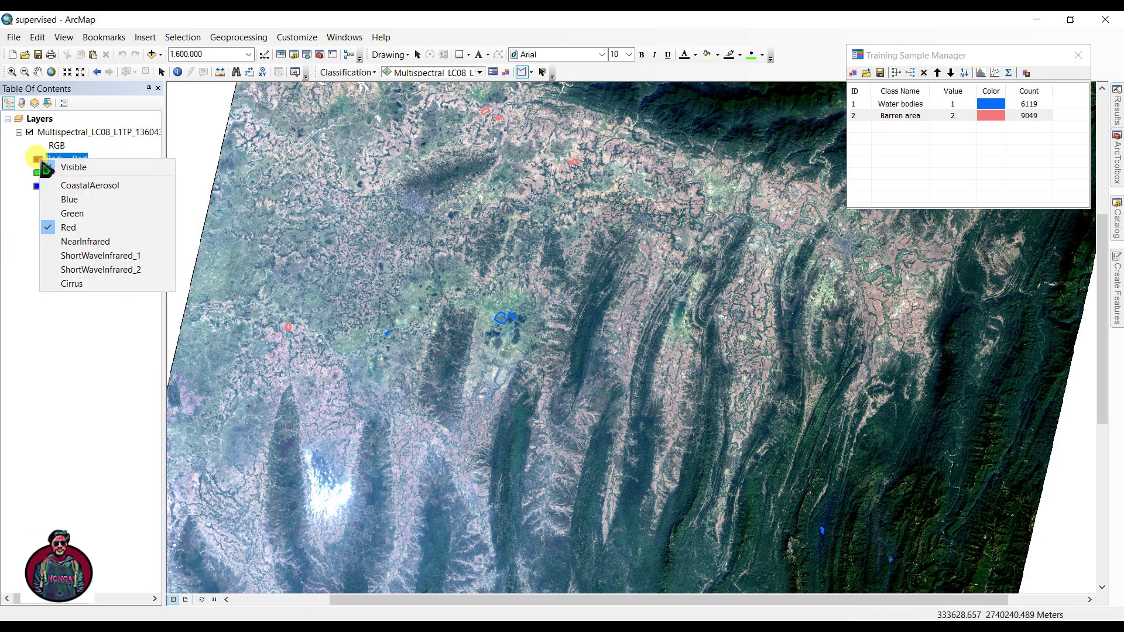
pyautogui.click(85, 243)
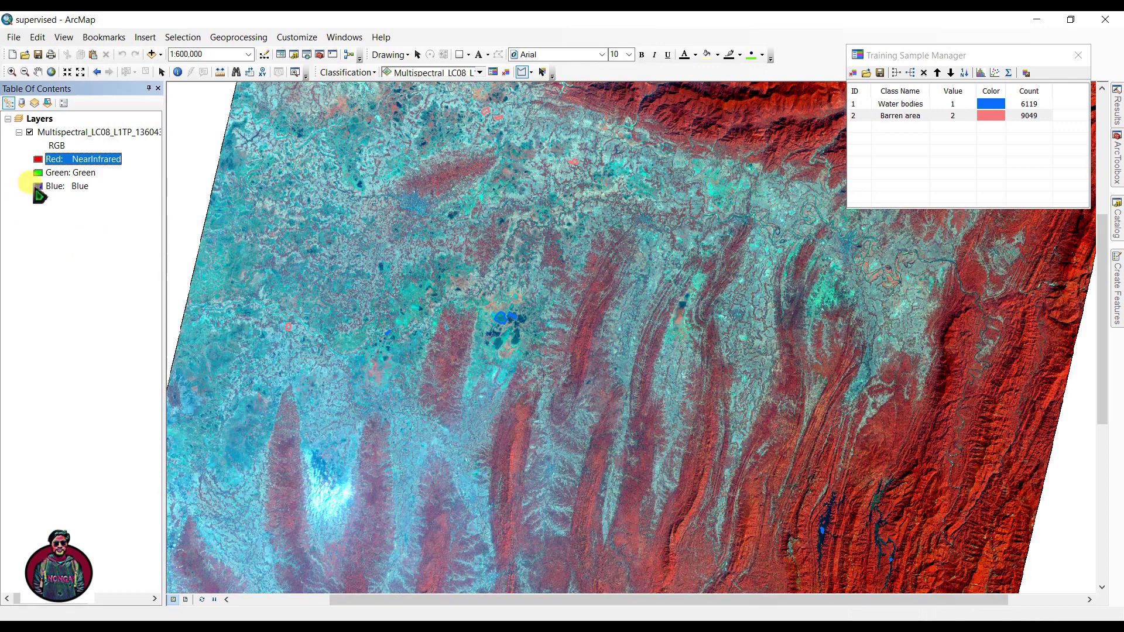
pyautogui.click(37, 172)
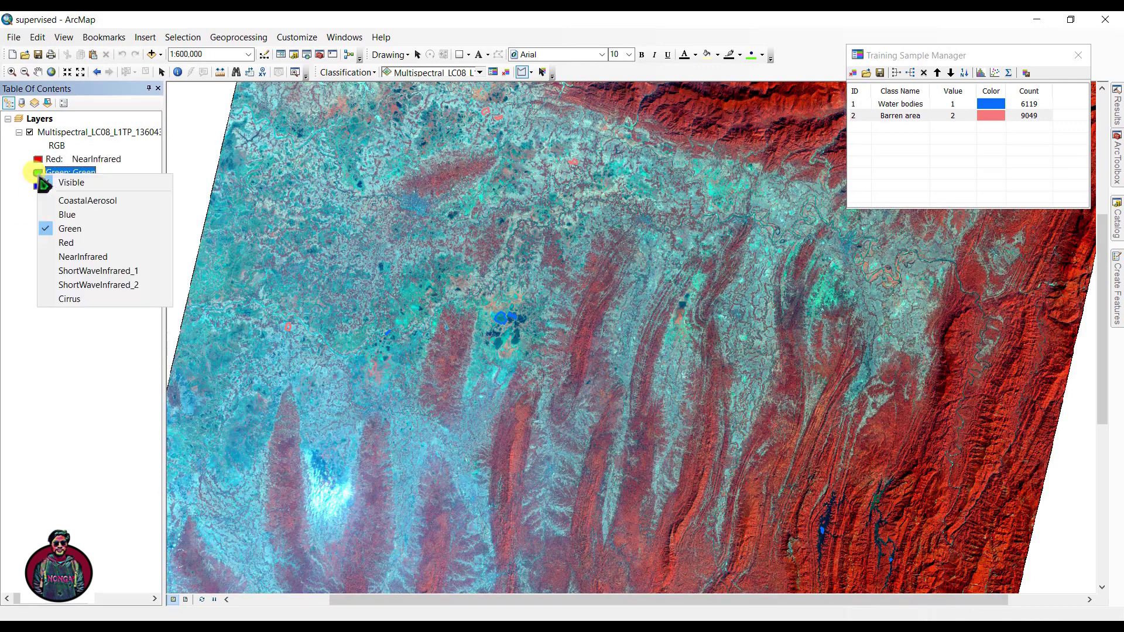
pyautogui.click(74, 244)
pyautogui.click(37, 186)
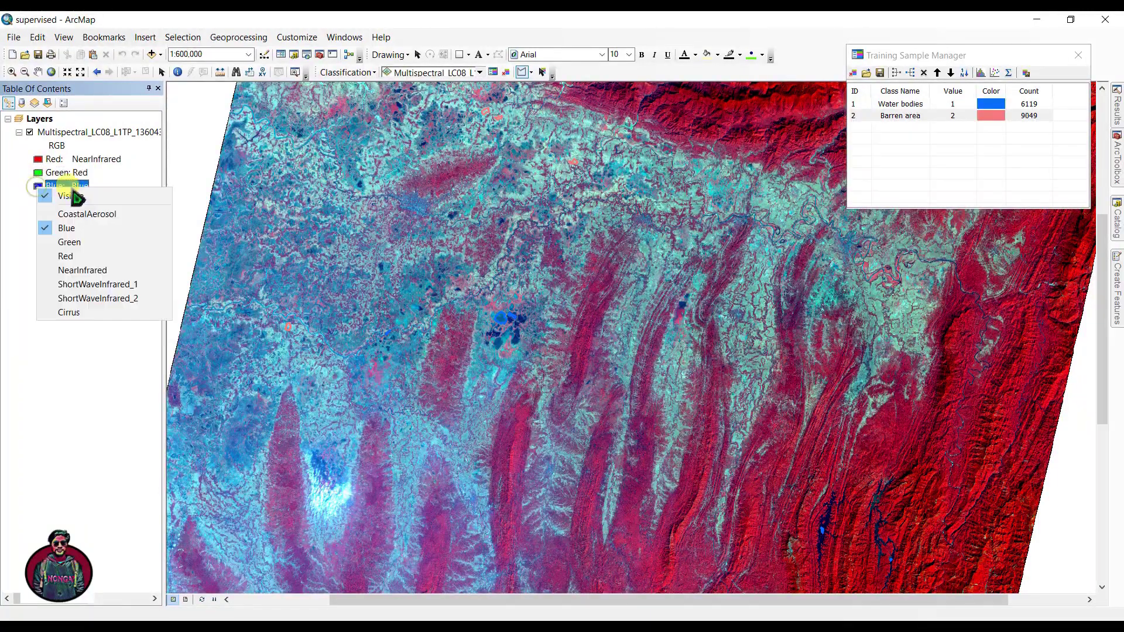
pyautogui.click(75, 243)
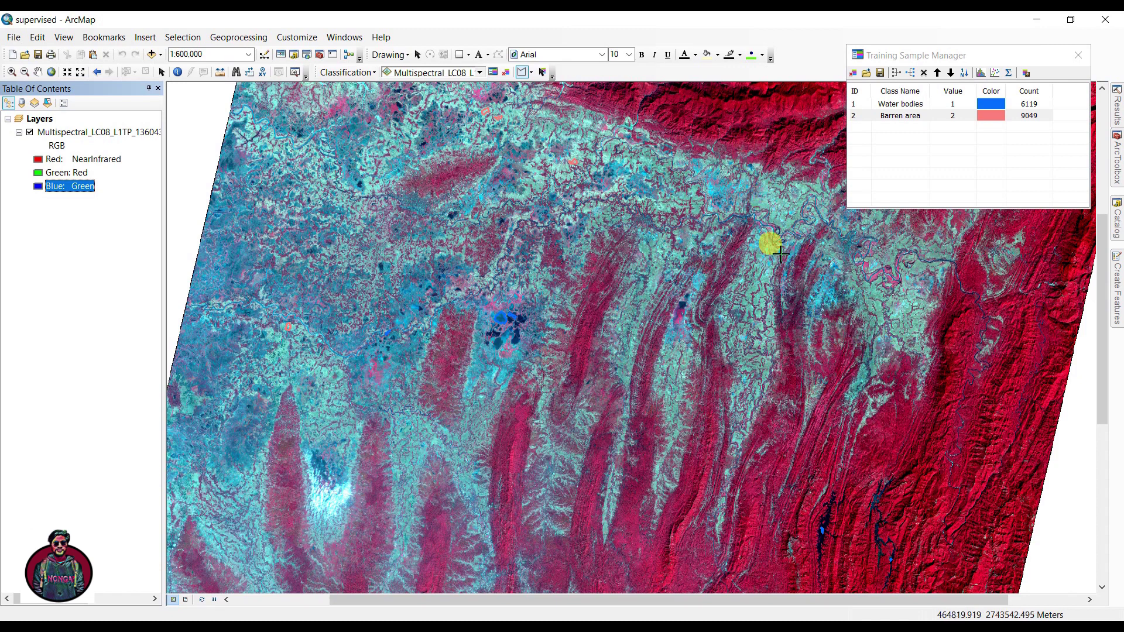
# - Draw a four-sided polygon training sample over the dark red forested slope of the northern mountains
pyautogui.scroll(3, 780, 253)
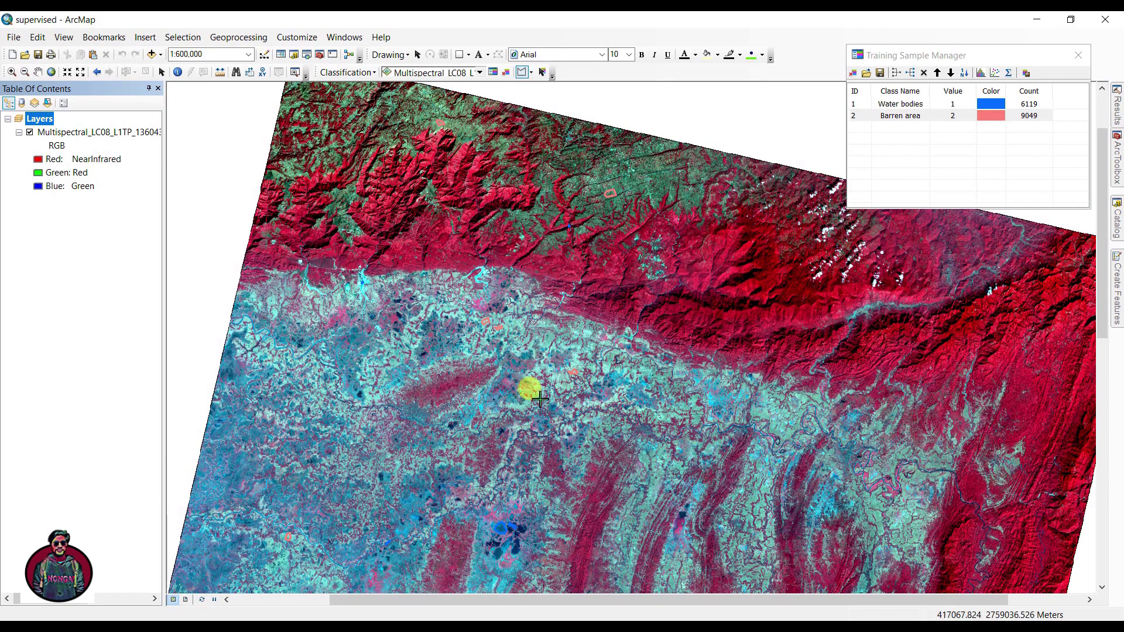
pyautogui.scroll(4, 485, 319)
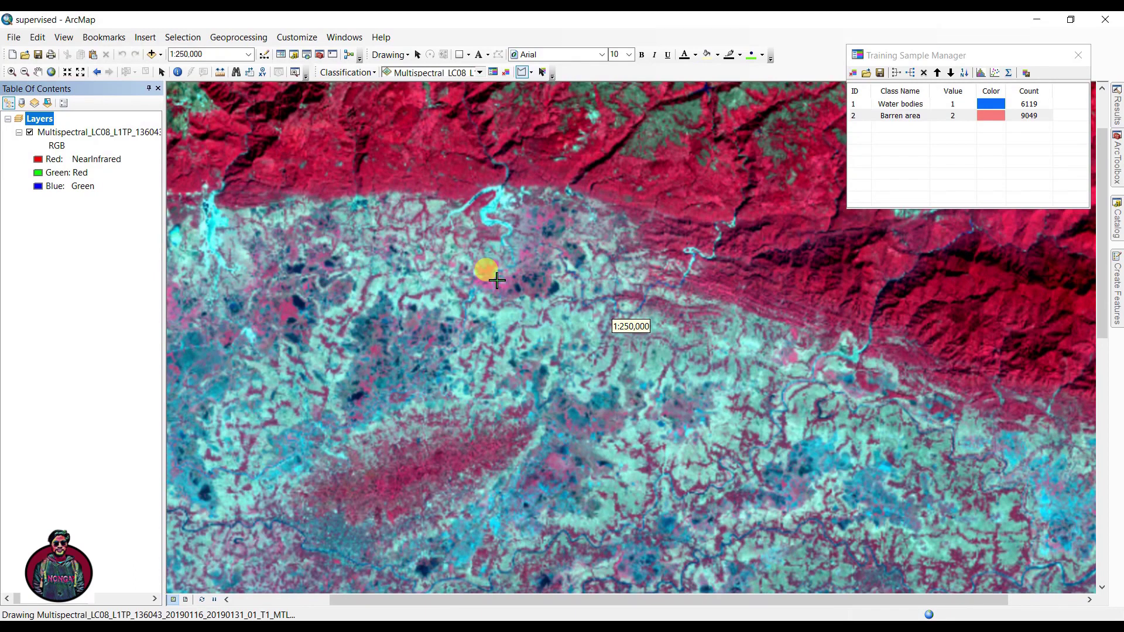
pyautogui.press('Down')
pyautogui.press('Down')
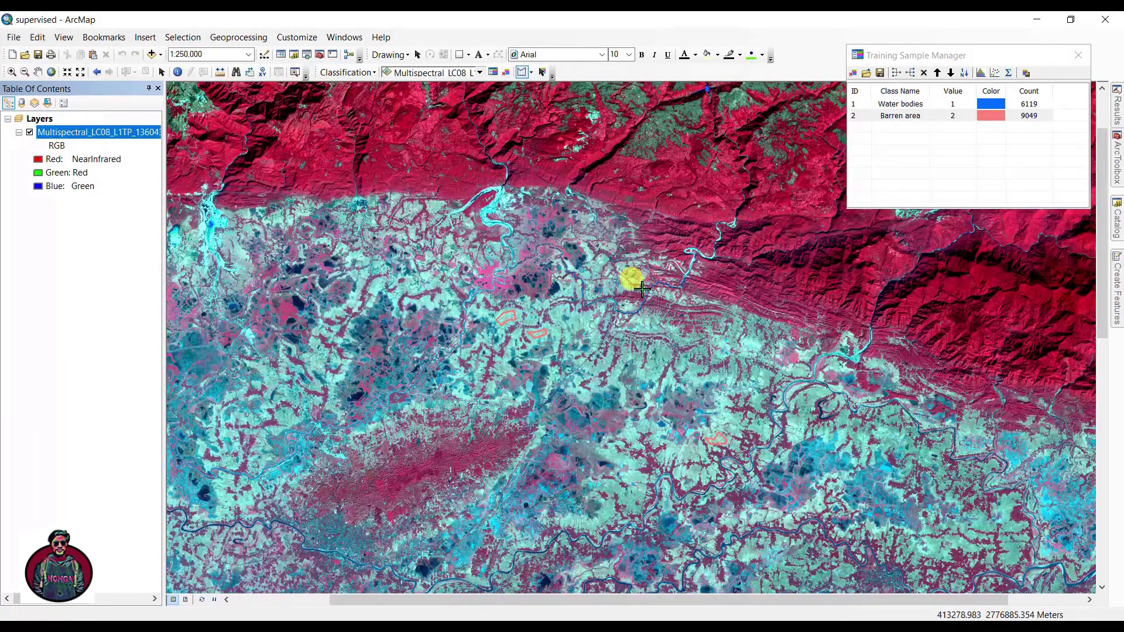
pyautogui.moveTo(1102, 260); pyautogui.dragTo(1103, 274)
pyautogui.moveTo(577, 610); pyautogui.dragTo(694, 609)
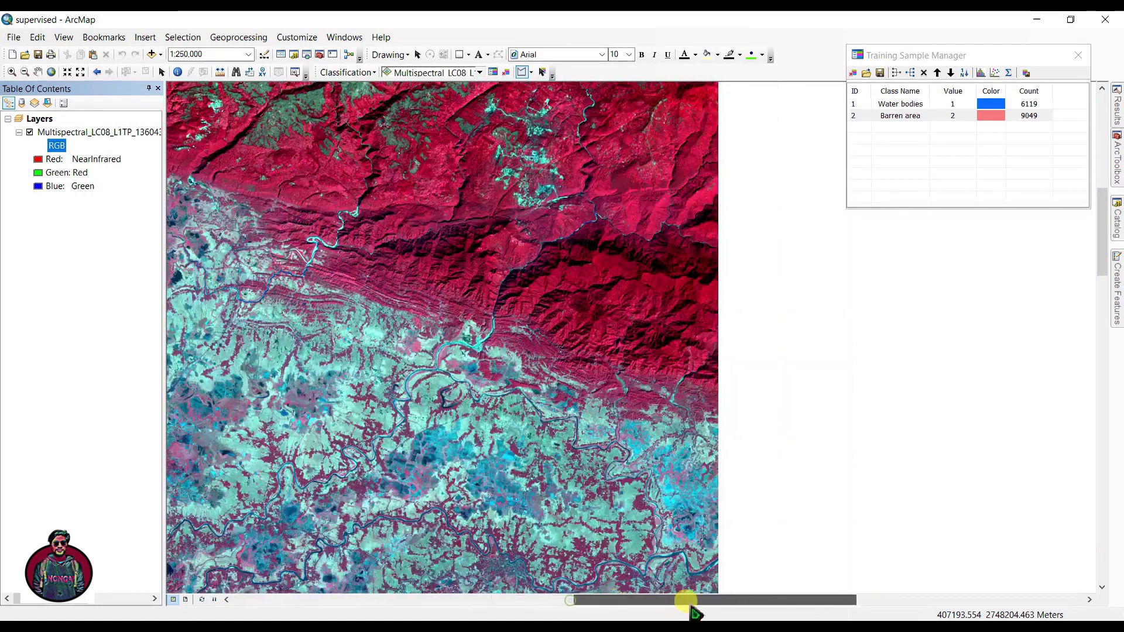
pyautogui.click(634, 259)
pyautogui.click(642, 289)
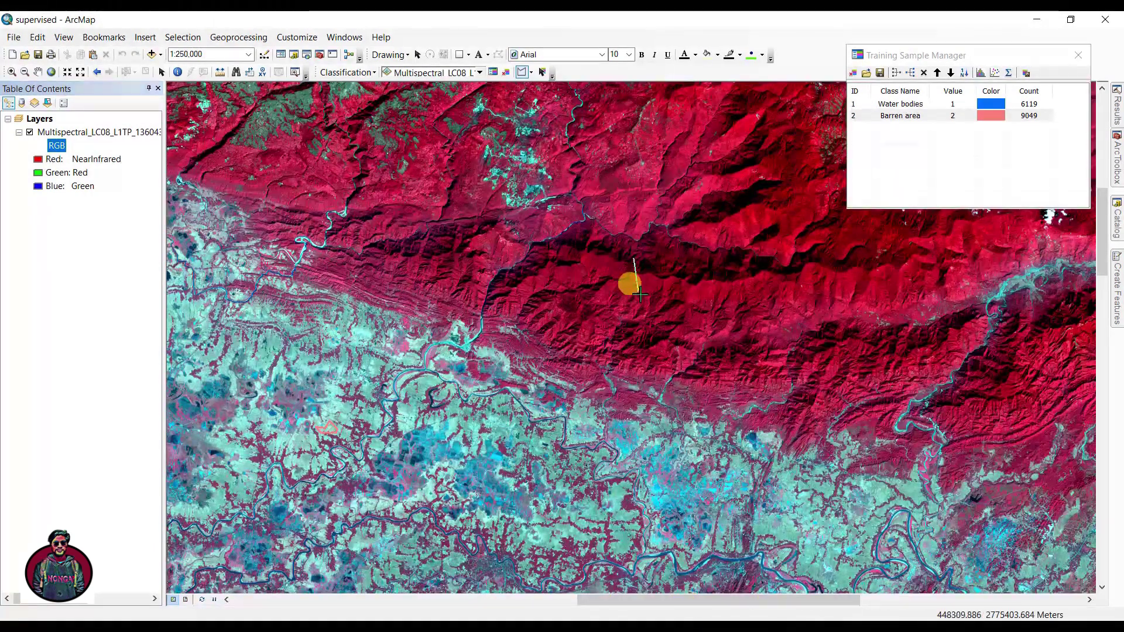
pyautogui.click(734, 294)
pyautogui.doubleClick(730, 267)
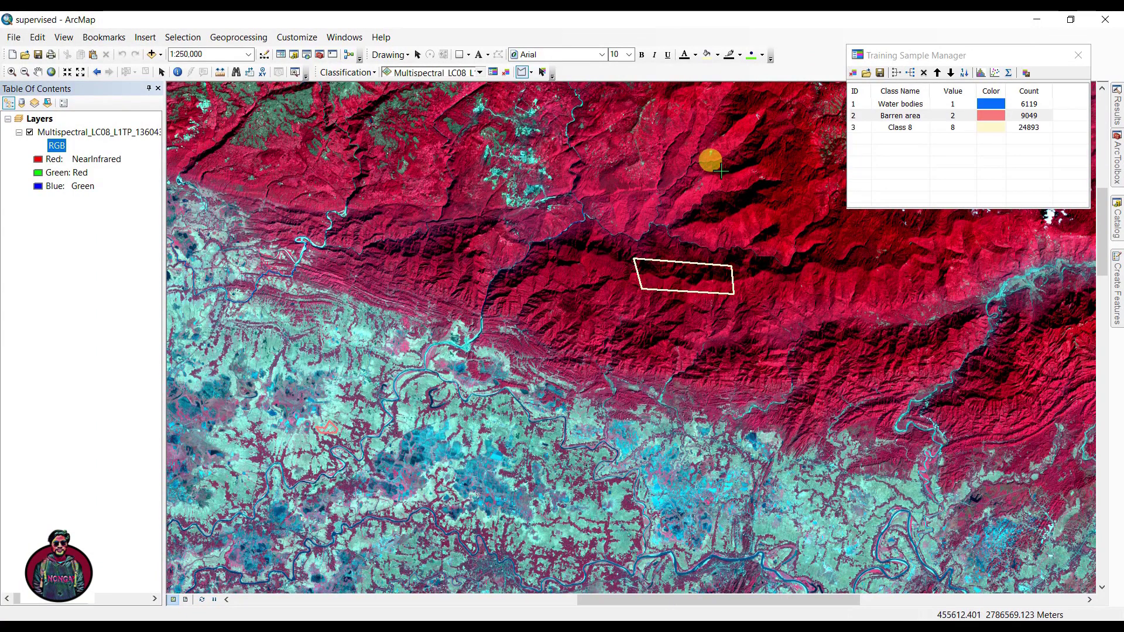
# - Draw another polygon training sample over the bright red forest just north of the first forest polygon
pyautogui.click(695, 173)
pyautogui.click(724, 229)
pyautogui.doubleClick(767, 153)
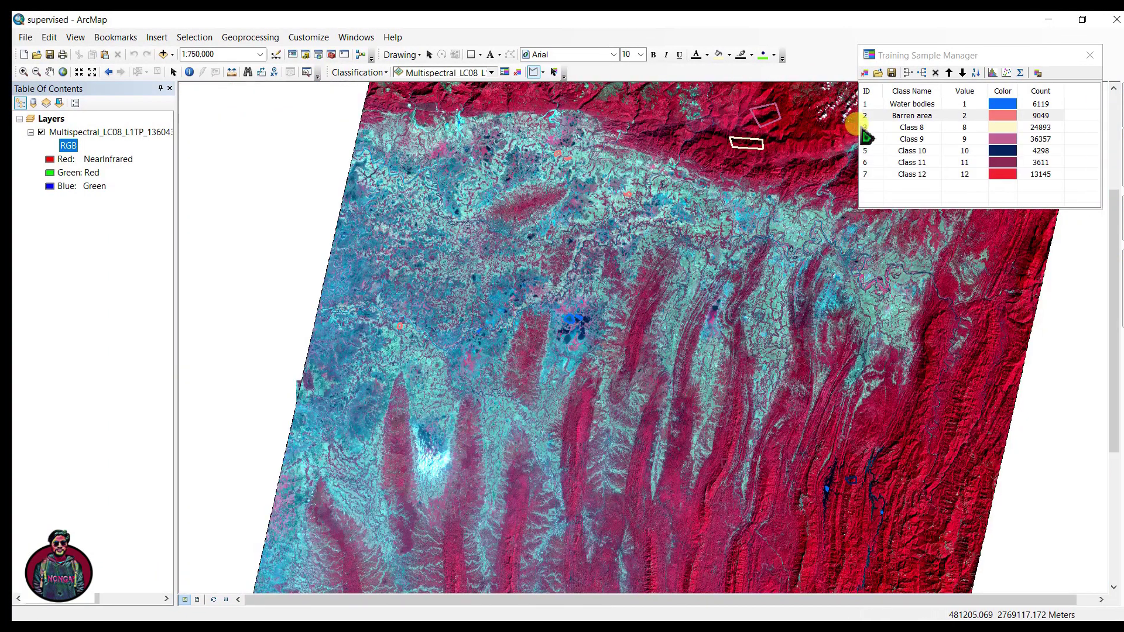
# - Merge the training samples Class 8 through Class 12 into one class and name it Forest
pyautogui.click(853, 127)
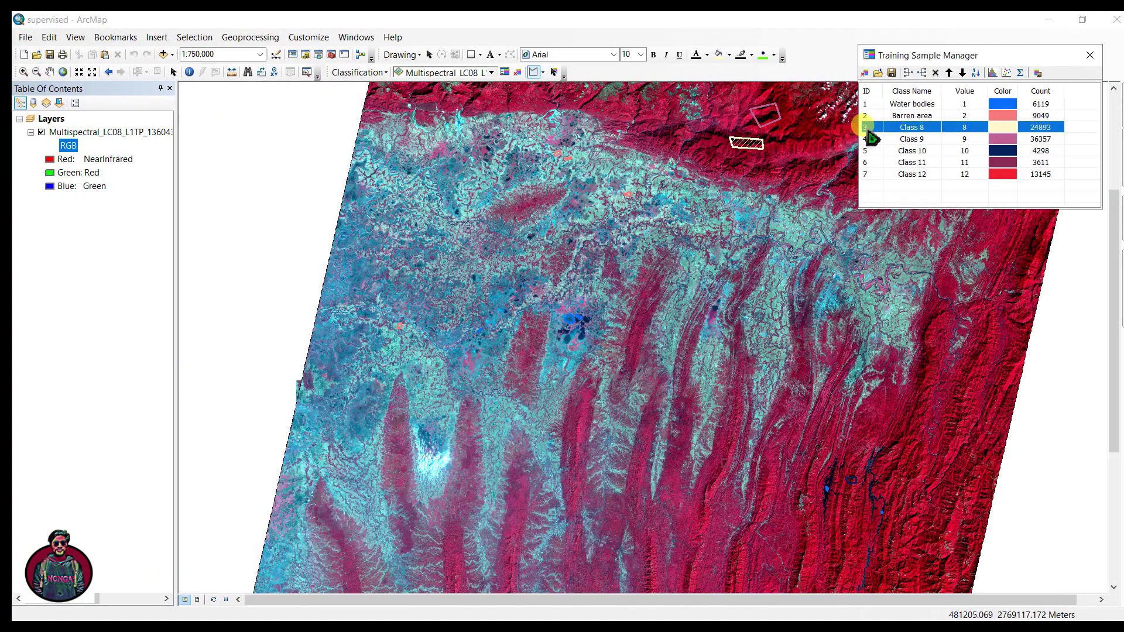
pyautogui.keyDown('shift'); pyautogui.click(872, 173); pyautogui.keyUp('shift')
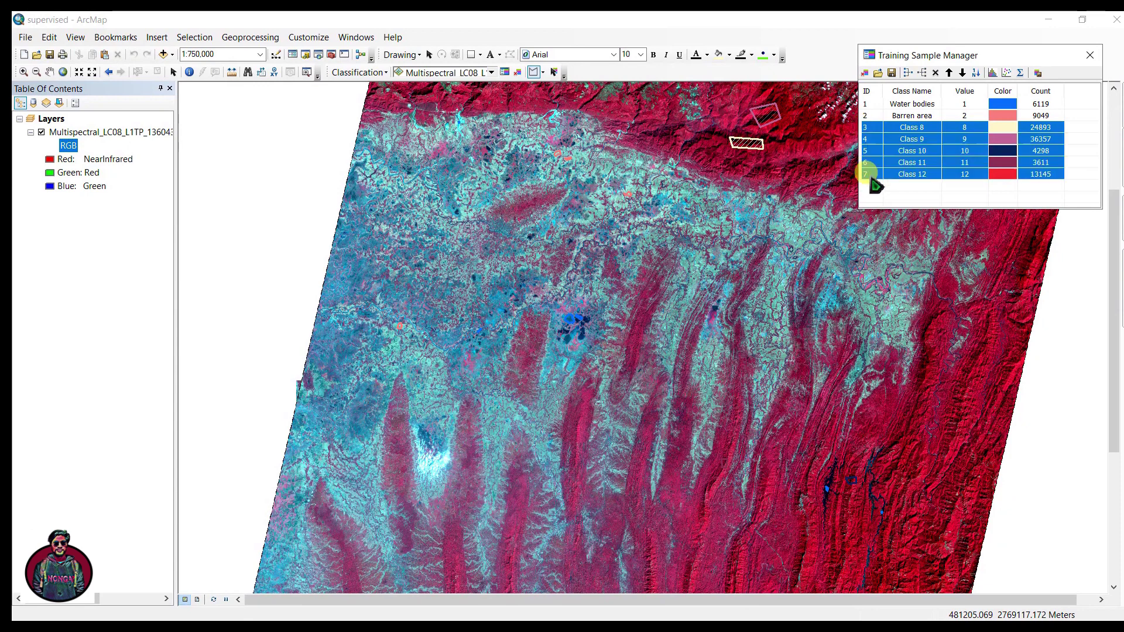
pyautogui.click(906, 74)
pyautogui.doubleClick(914, 128)
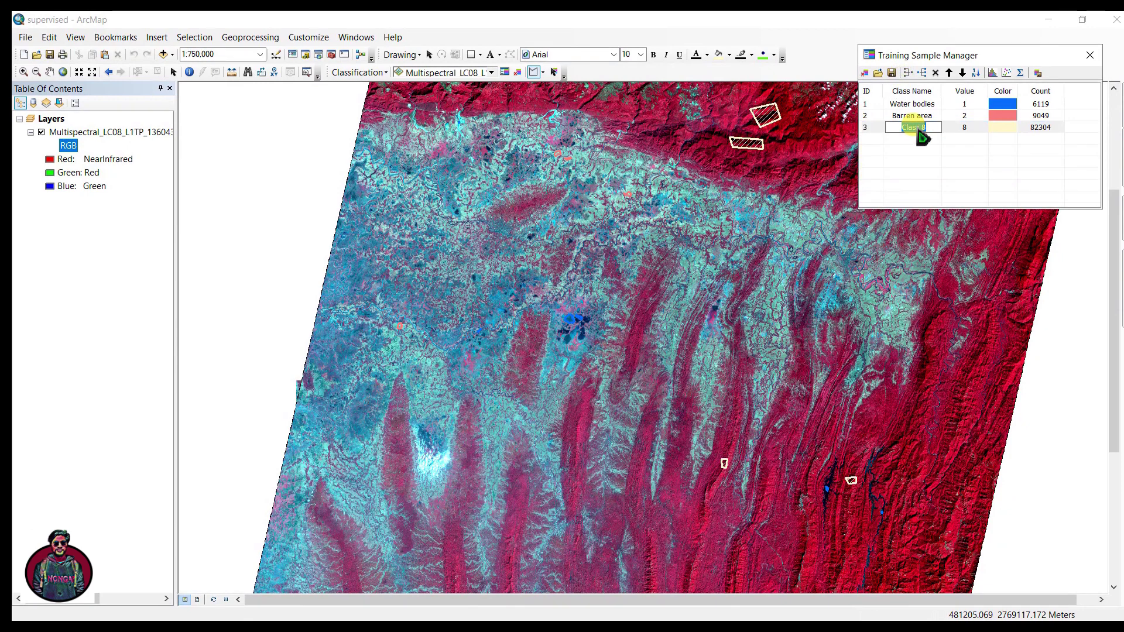
pyautogui.write('Forest')
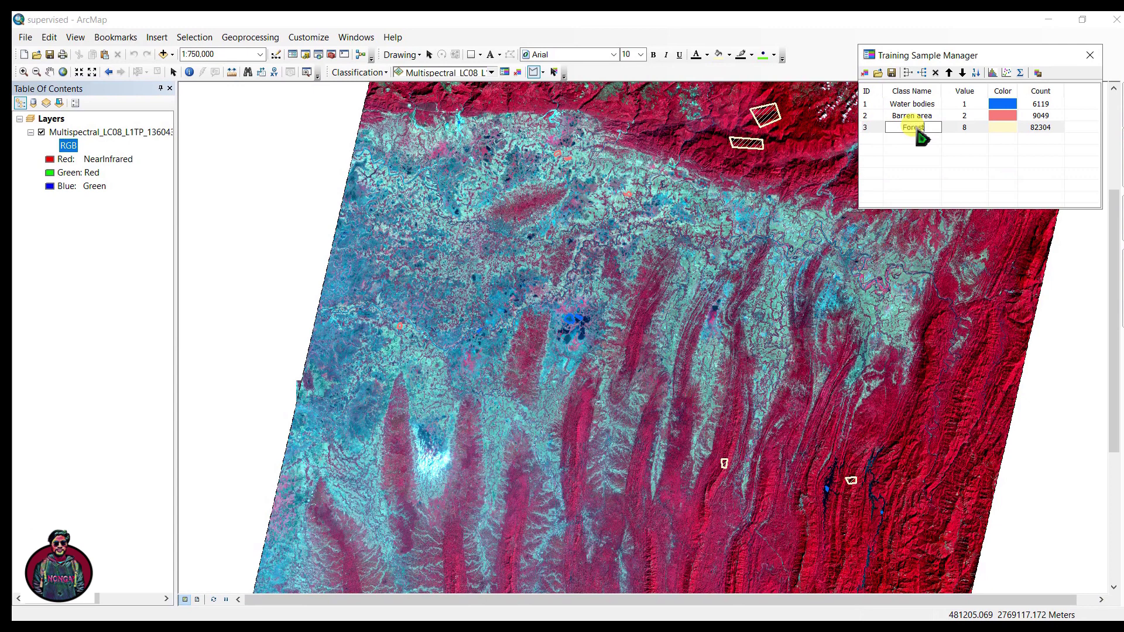
# - Set the Forest class color to dark green
pyautogui.click(996, 127)
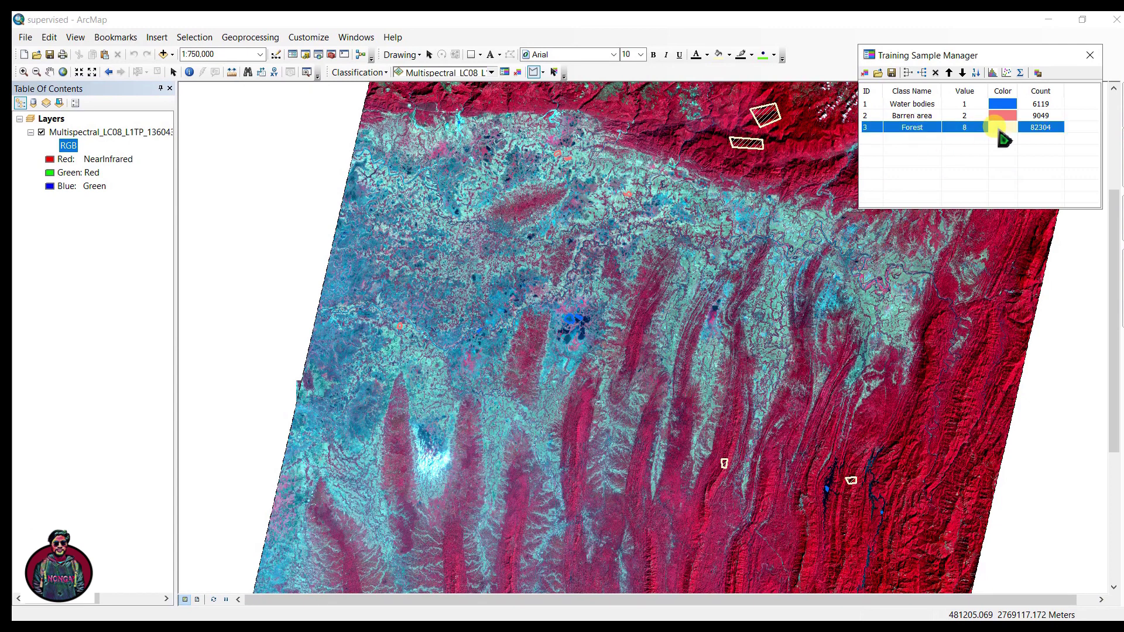
pyautogui.click(997, 129)
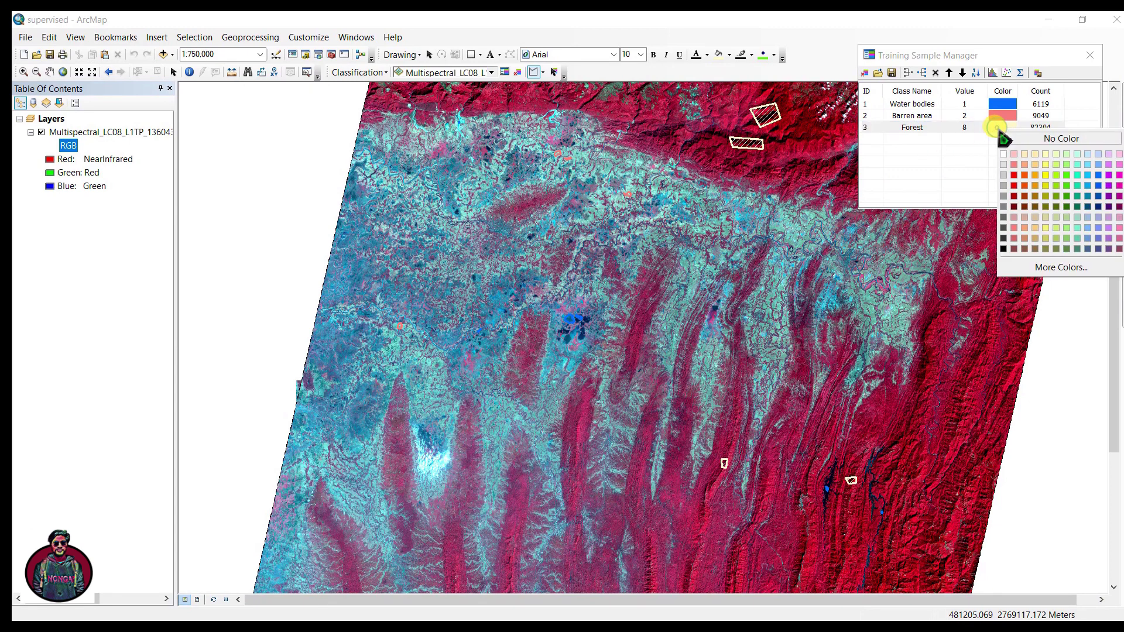
pyautogui.click(1073, 216)
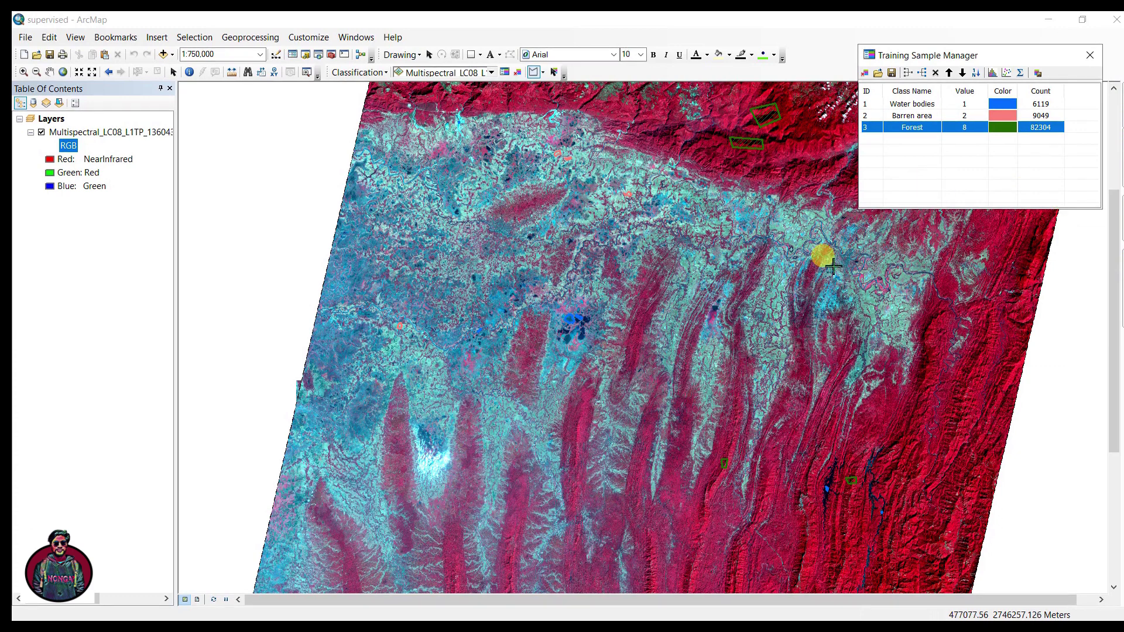
# - Change the image band combination to ShortWaveInfrared_1 as Red, NearInfrared as Green and Blue as Blue
pyautogui.scroll(5, 678, 294)
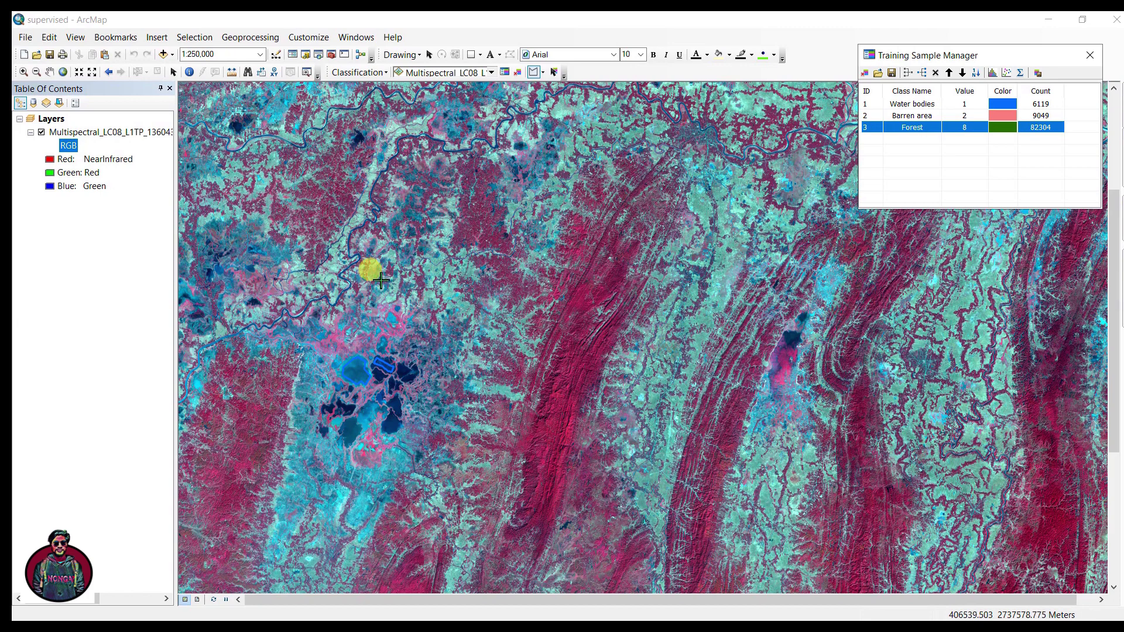
pyautogui.click(52, 159)
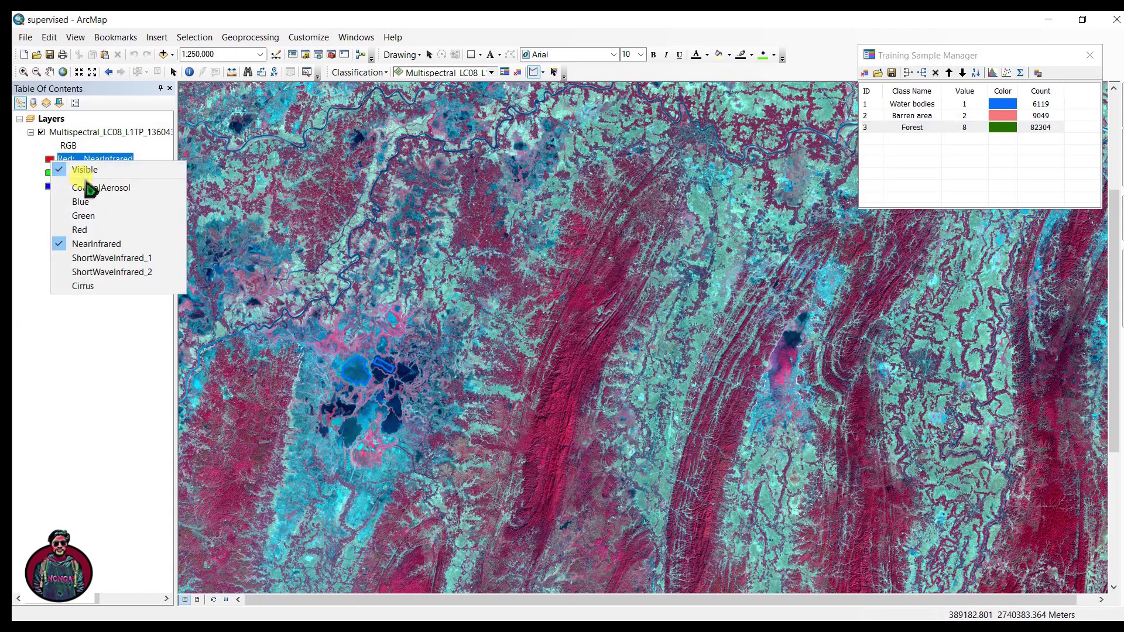
pyautogui.click(90, 259)
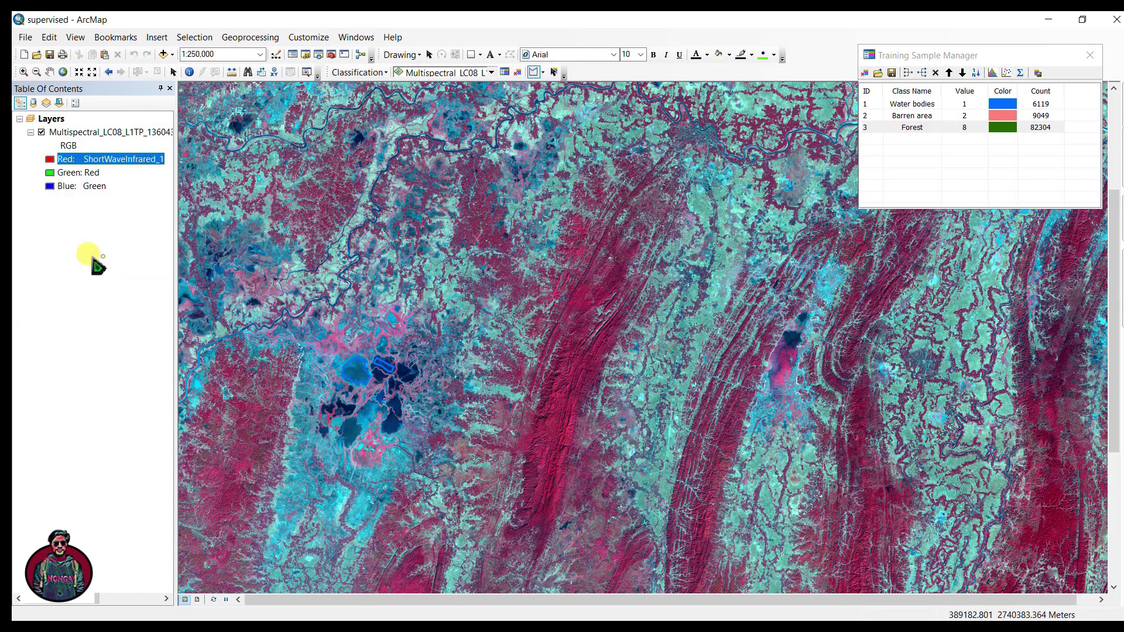
pyautogui.click(53, 172)
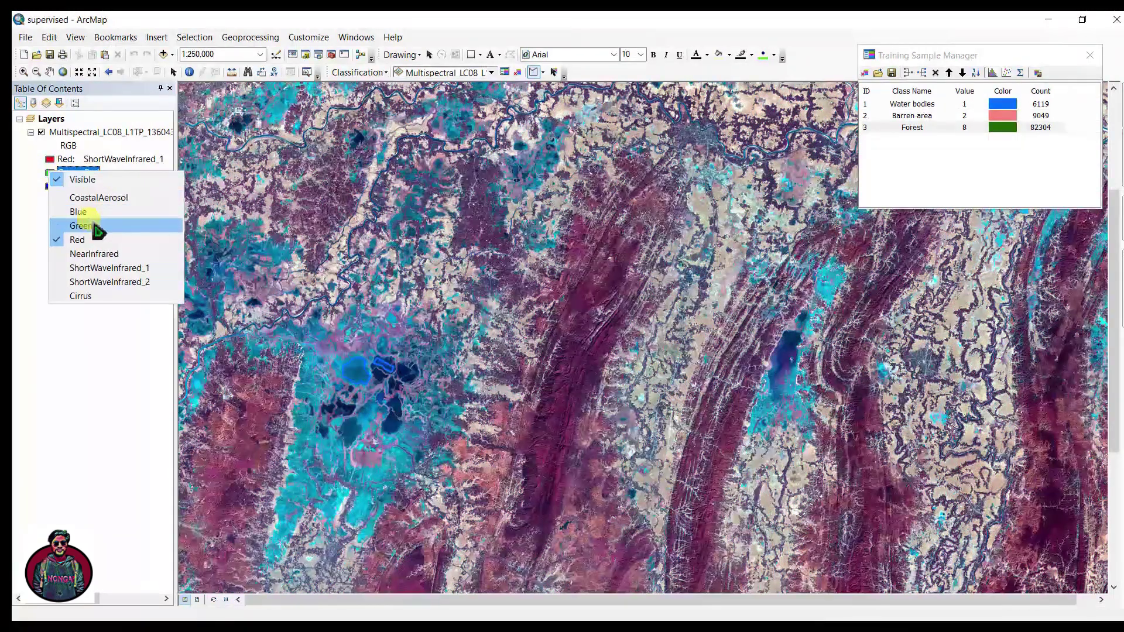
pyautogui.click(87, 252)
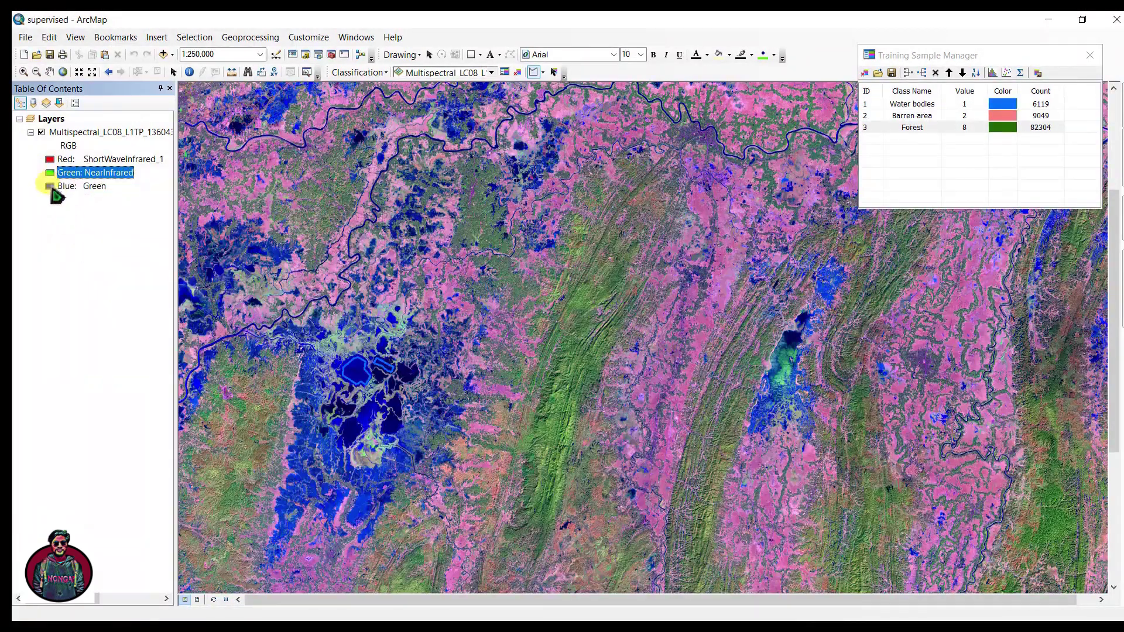
pyautogui.click(50, 187)
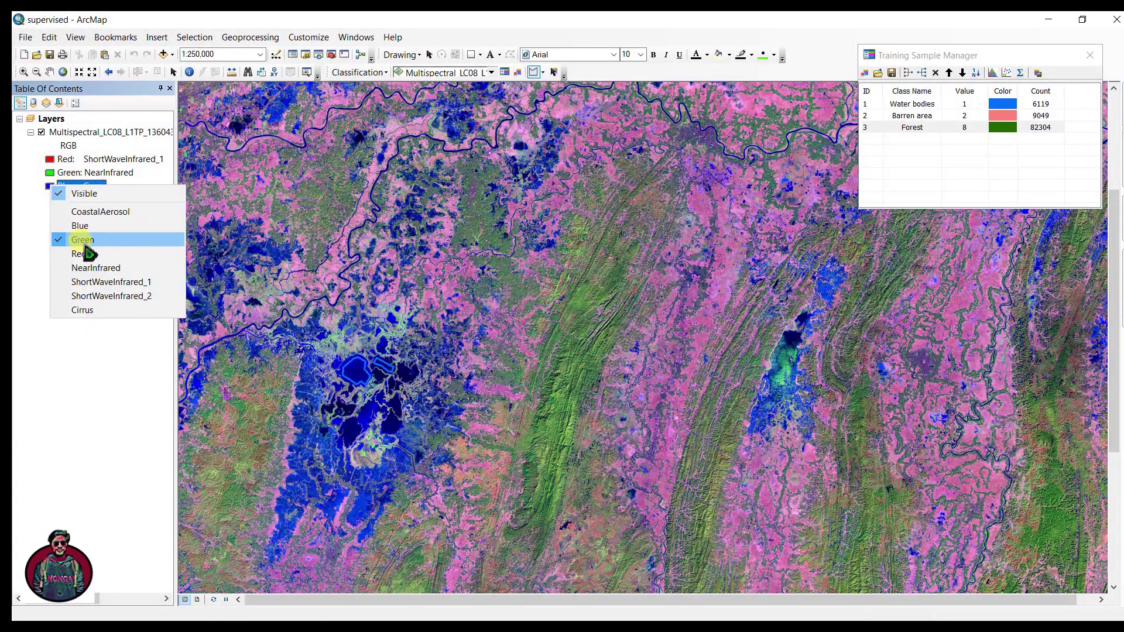
pyautogui.click(83, 227)
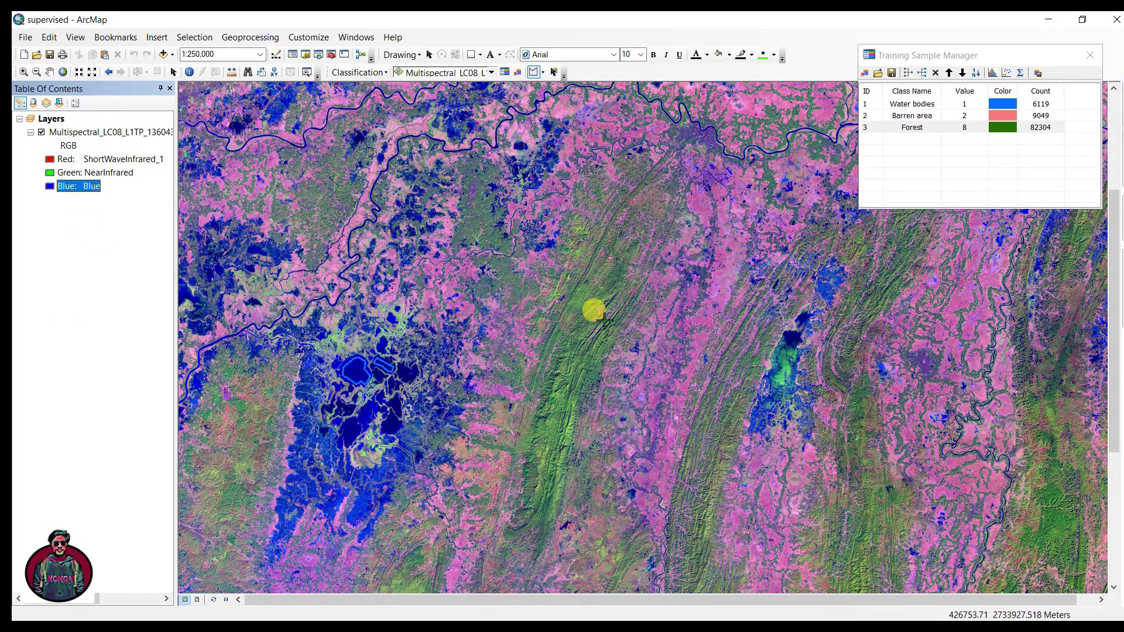
# - Draw a small polygon training sample over the upper part of the pale green cropland patch among the blue wetlands
pyautogui.scroll(-2, 609, 323)
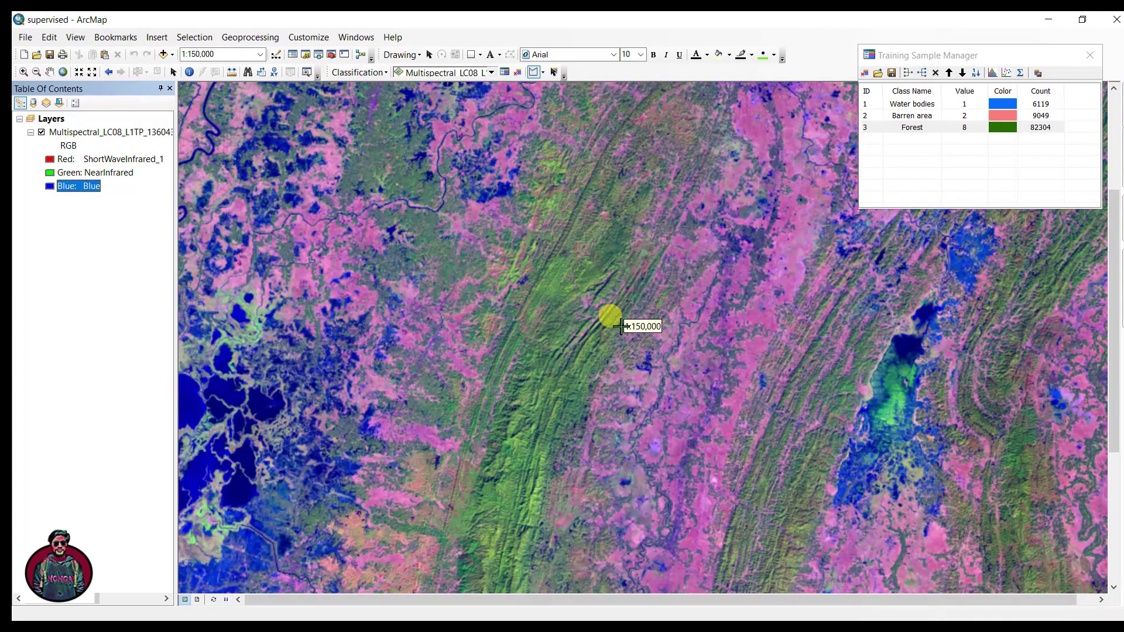
pyautogui.scroll(-1, 621, 326)
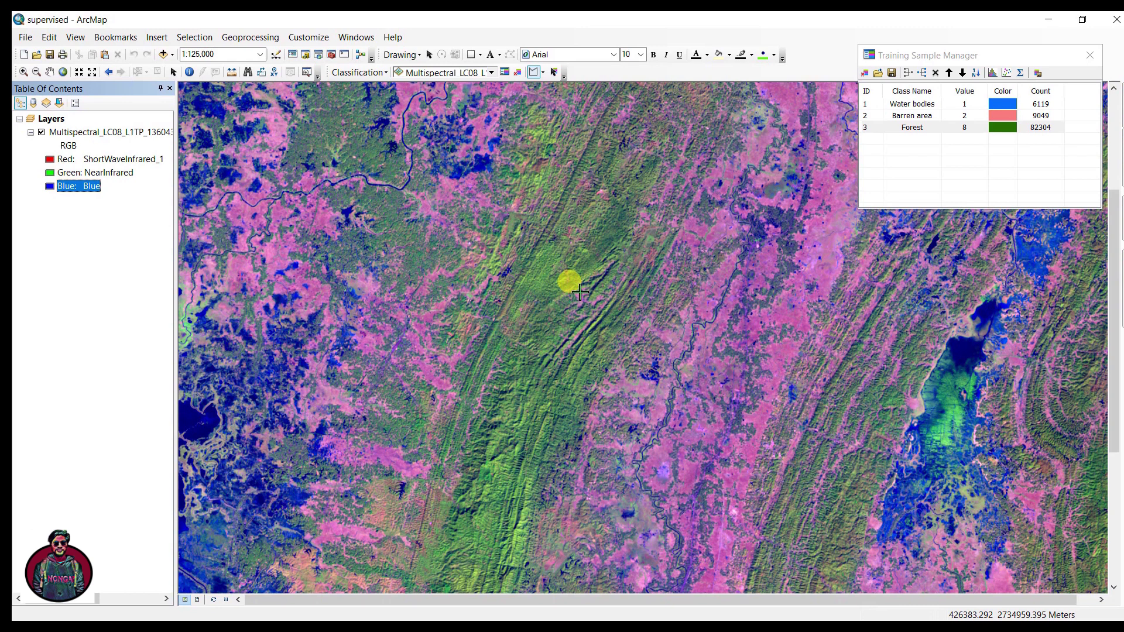
pyautogui.scroll(-2, 725, 269)
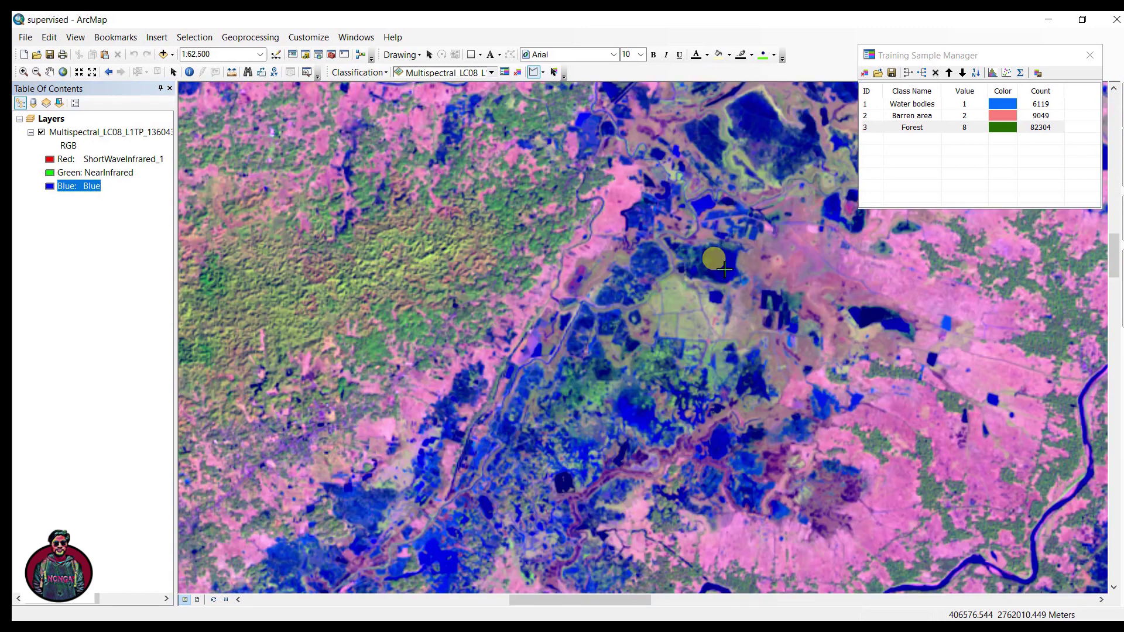
pyautogui.click(697, 308)
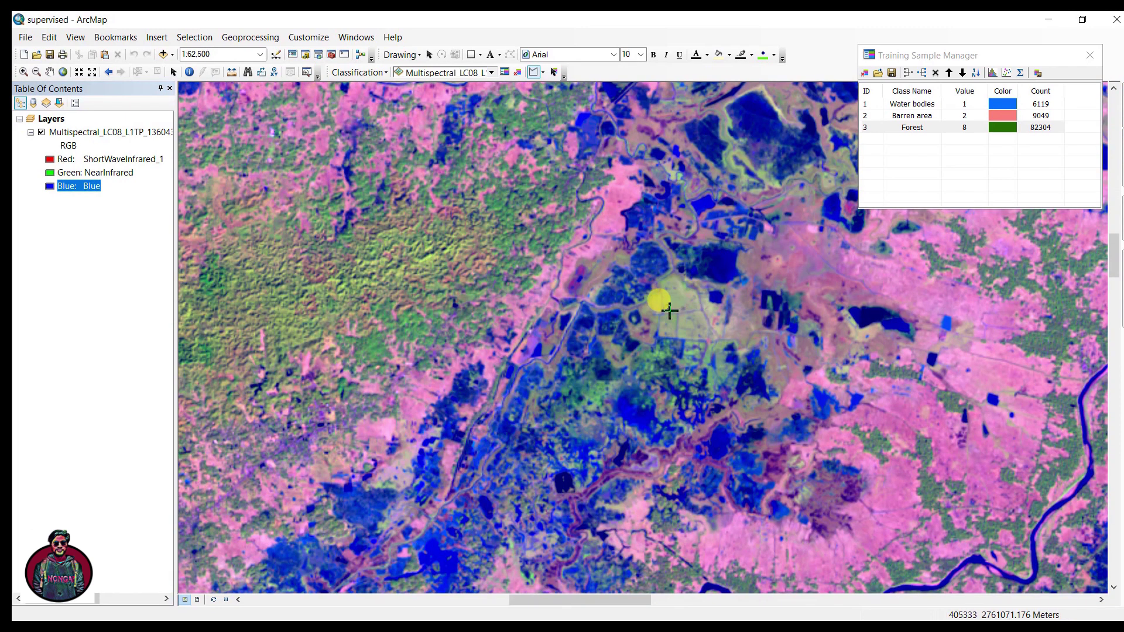
pyautogui.click(666, 309)
pyautogui.click(666, 287)
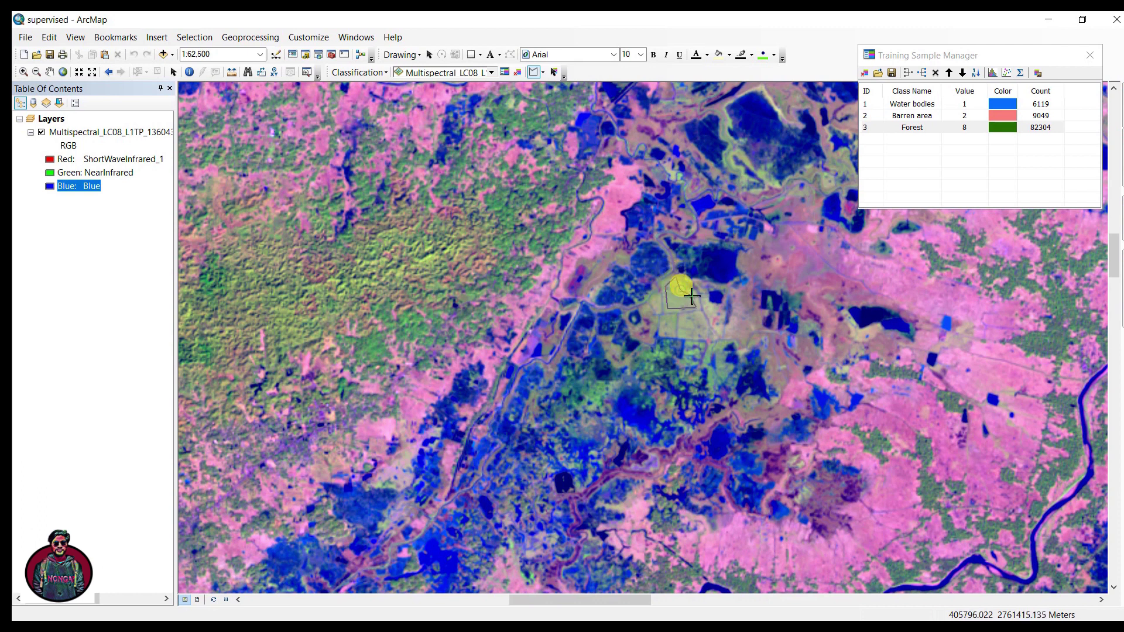
pyautogui.doubleClick(691, 296)
# - Draw two more small polygon training samples in the southern part of the same pale green cropland patch
pyautogui.click(680, 321)
pyautogui.click(681, 334)
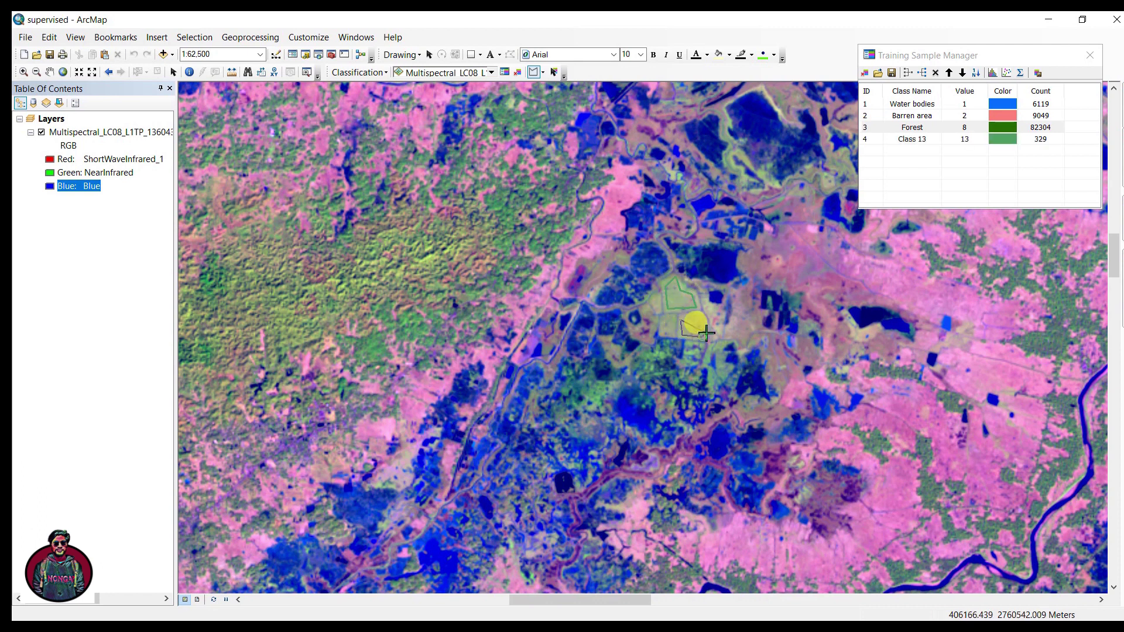
pyautogui.click(705, 336)
pyautogui.doubleClick(700, 317)
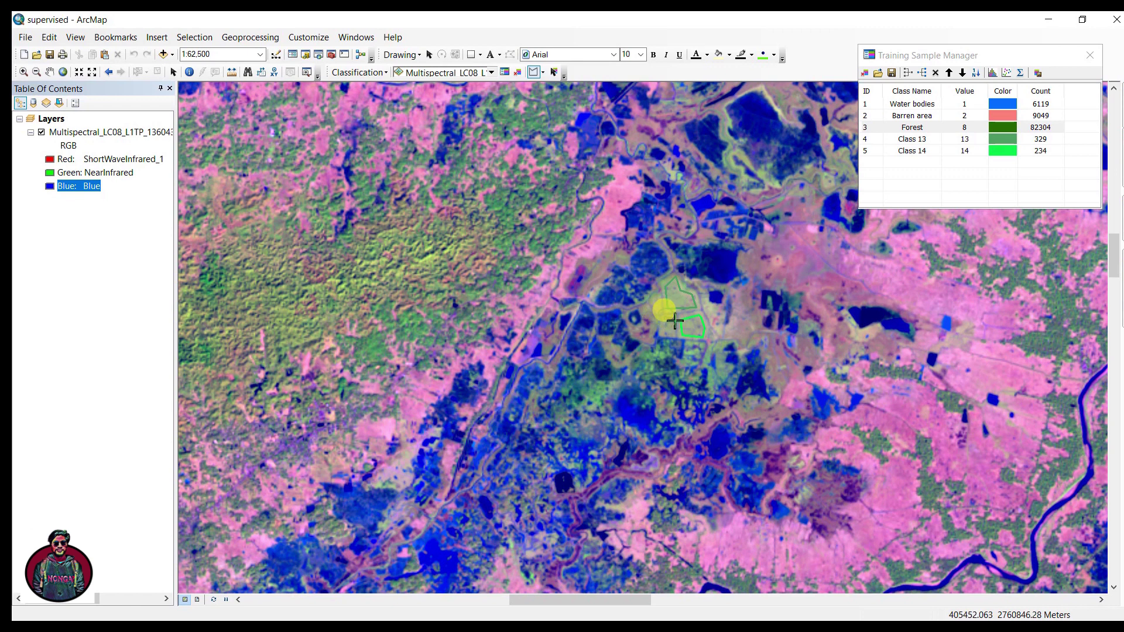
pyautogui.click(666, 319)
pyautogui.click(673, 320)
pyautogui.click(673, 333)
pyautogui.doubleClick(666, 335)
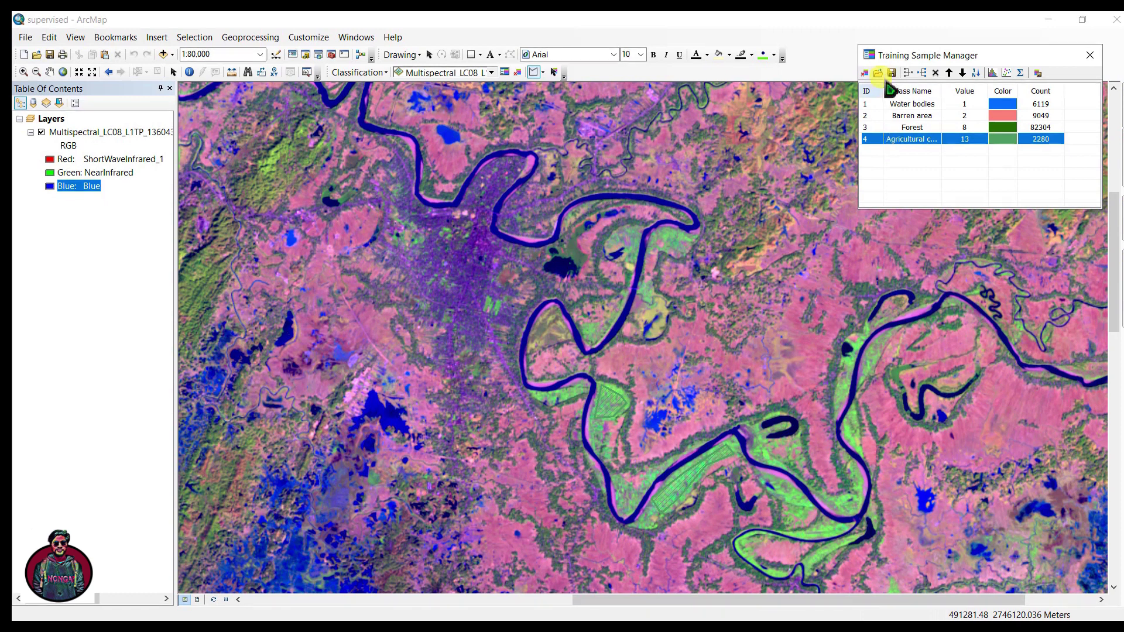
# - Save the training samples as a shapefile, replacing the existing Multispectral_LC08_L1TP_136043_20190116_20190131_01_T1_MTL.shp in the Supervised classification folder
pyautogui.click(892, 73)
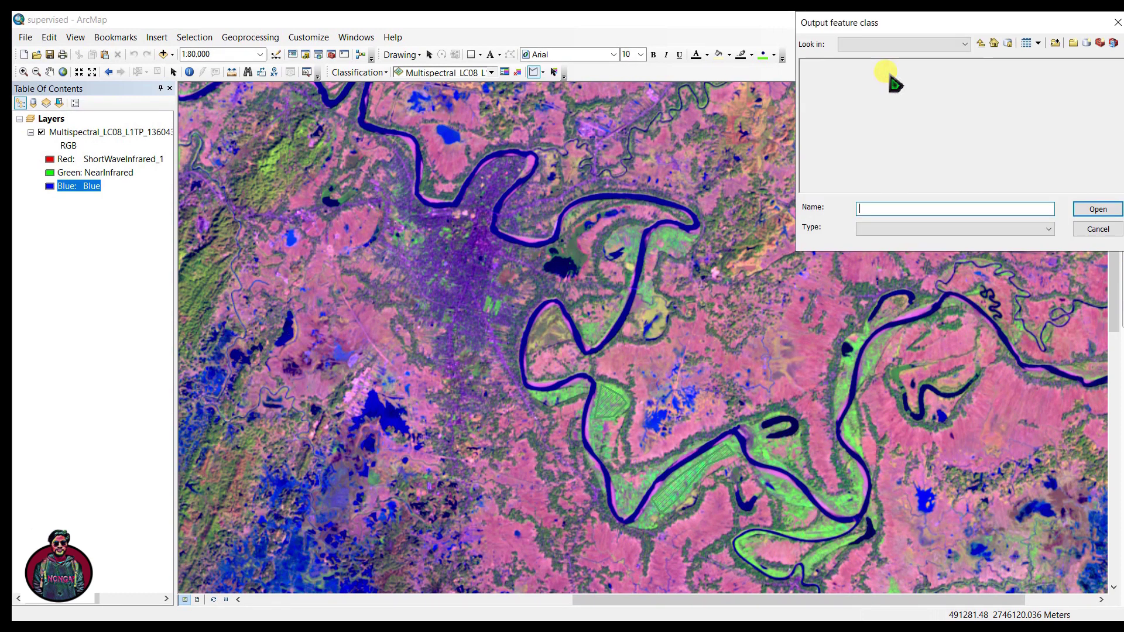
pyautogui.click(928, 65)
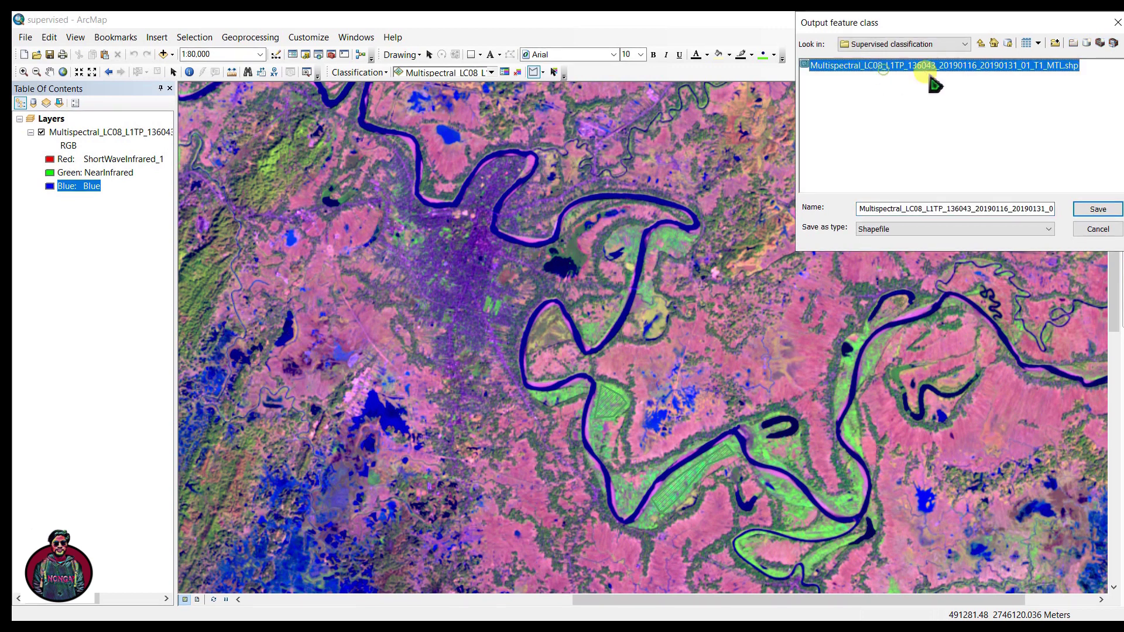
pyautogui.click(1090, 211)
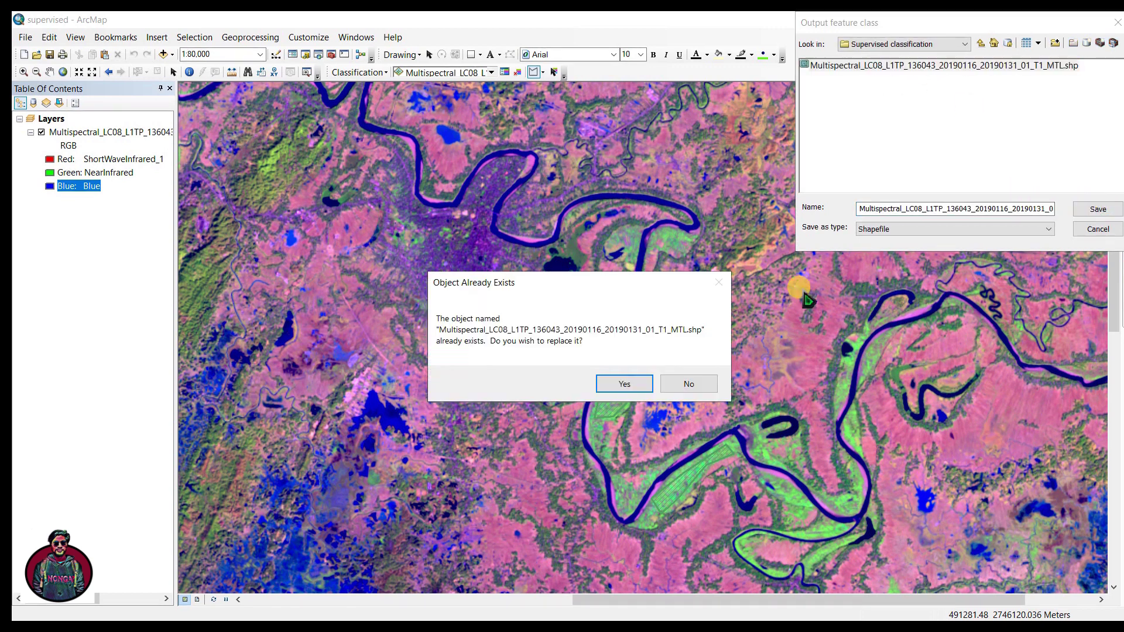
pyautogui.click(641, 385)
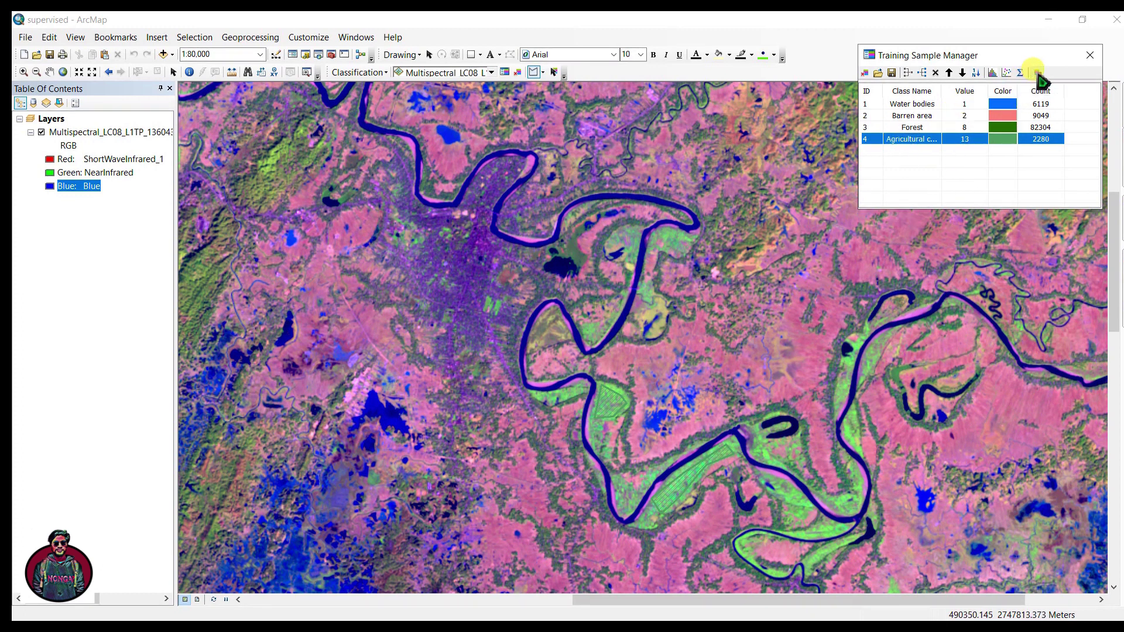
# - Create a signature file named mtl from the training samples in the ArcGIS folder and close the Training Sample Manager
pyautogui.click(1037, 73)
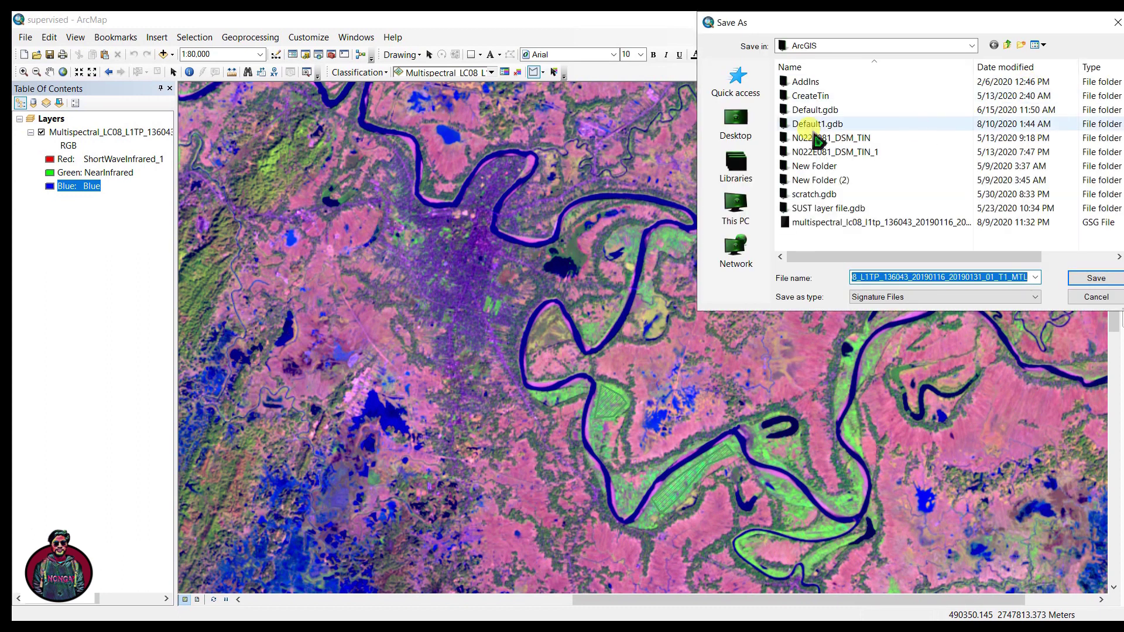
pyautogui.press('Return')
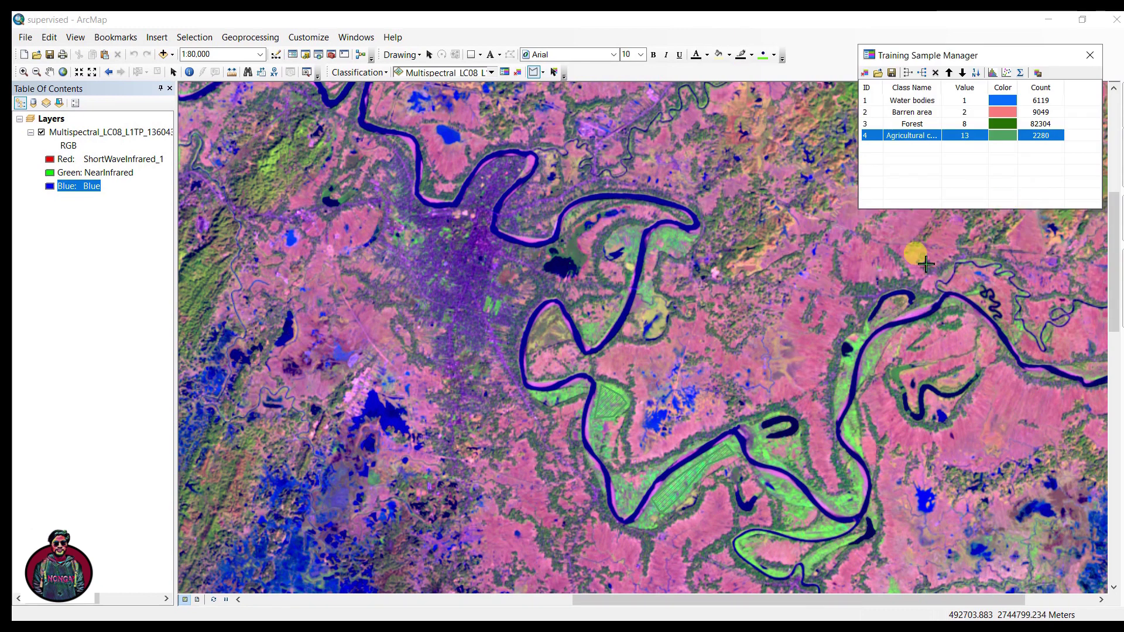
pyautogui.click(1090, 55)
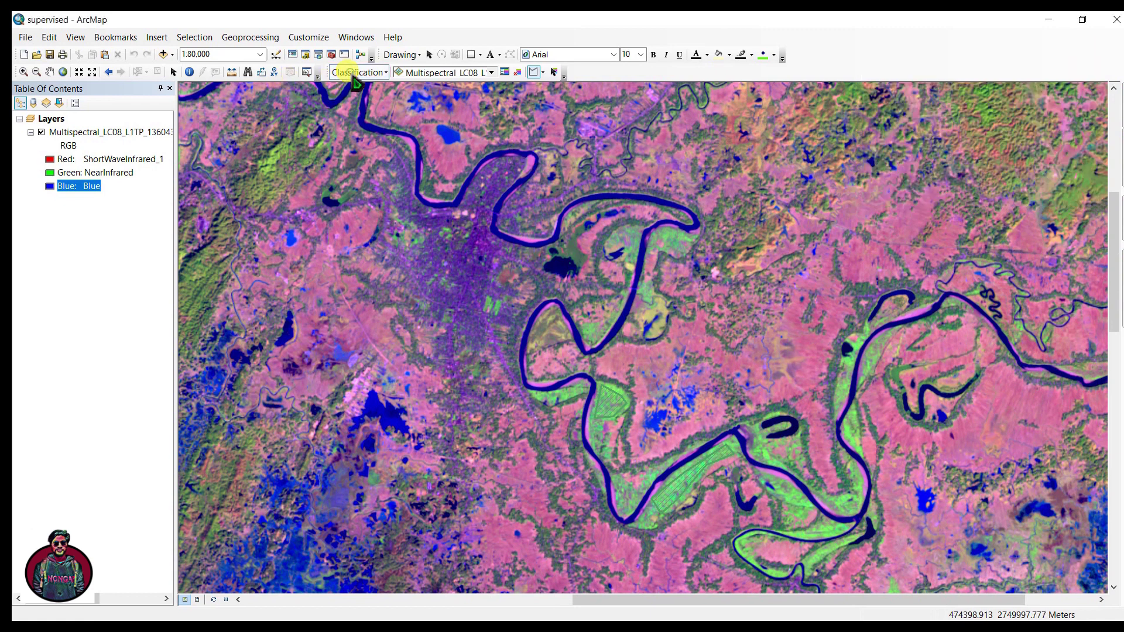
# - Start a Maximum Likelihood Classification and browse to the ArcGIS folder under Documents for its input signature file
pyautogui.click(353, 75)
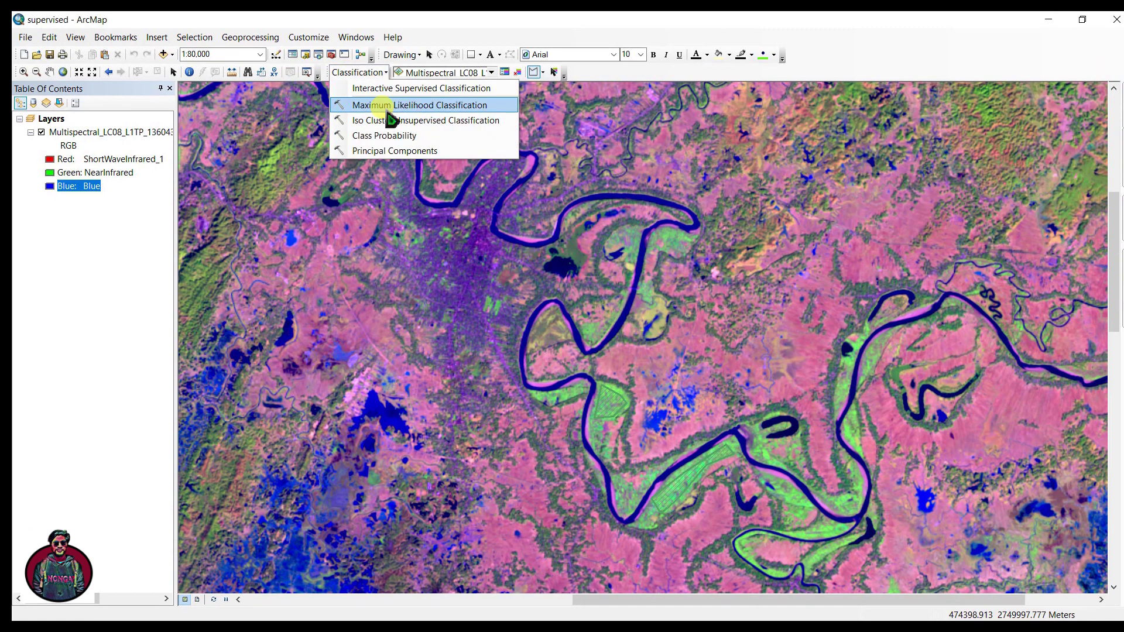
pyautogui.click(384, 106)
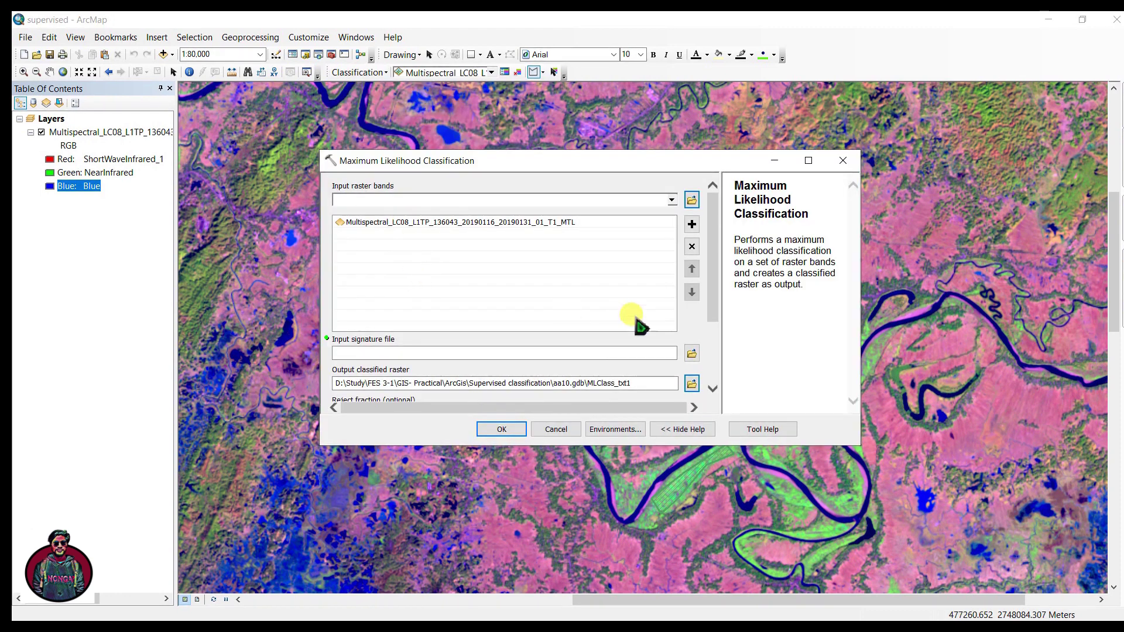
pyautogui.moveTo(715, 293); pyautogui.dragTo(713, 324)
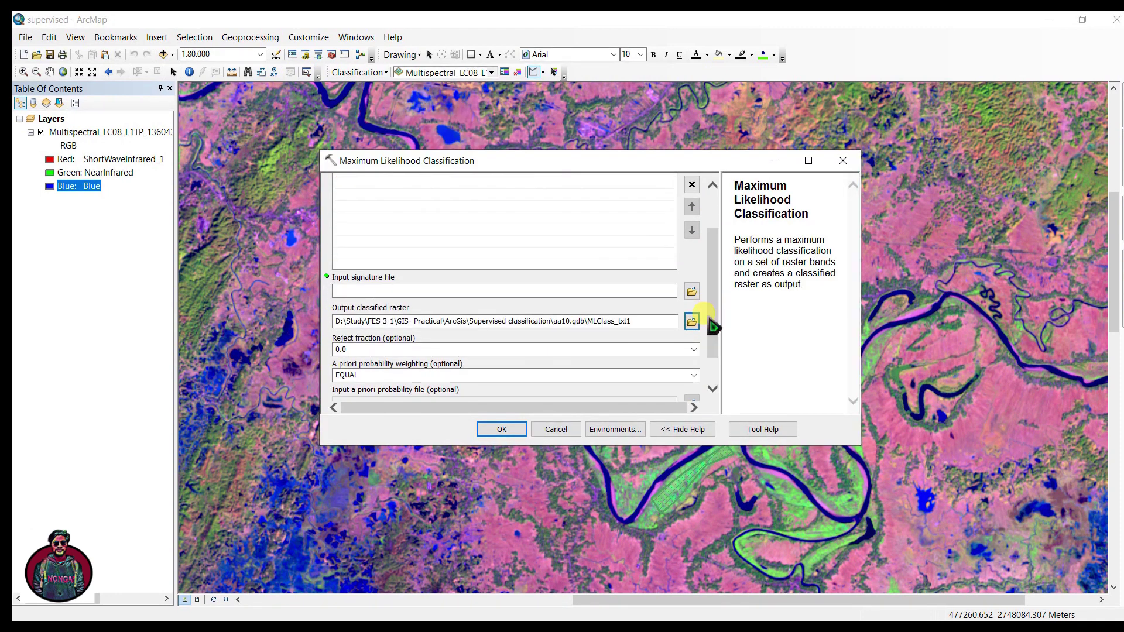
pyautogui.click(691, 292)
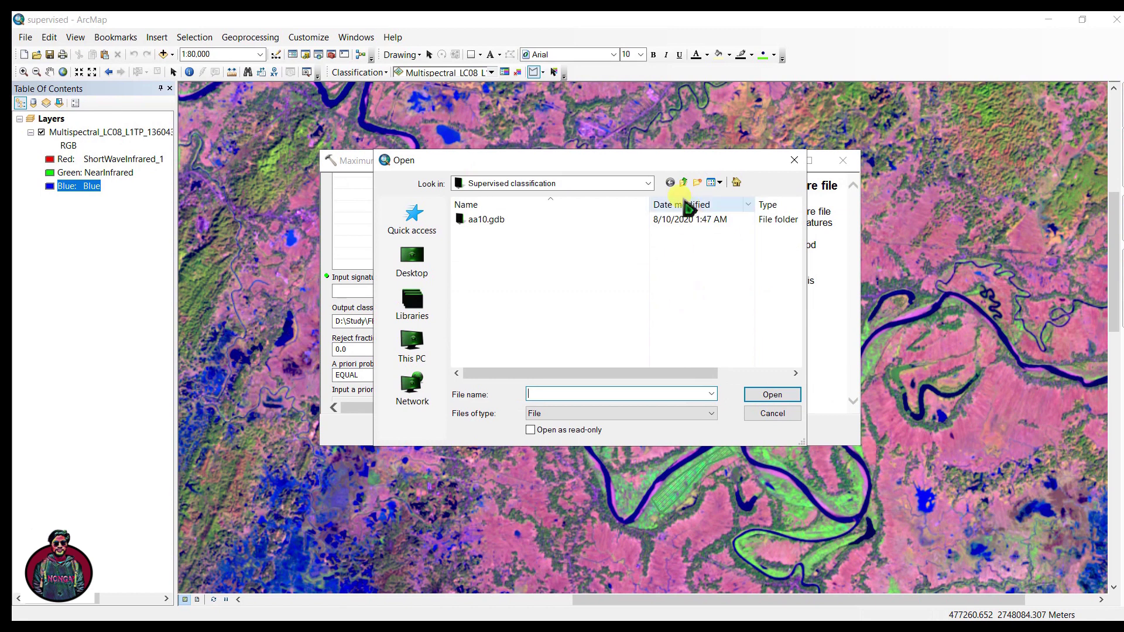
pyautogui.click(438, 348)
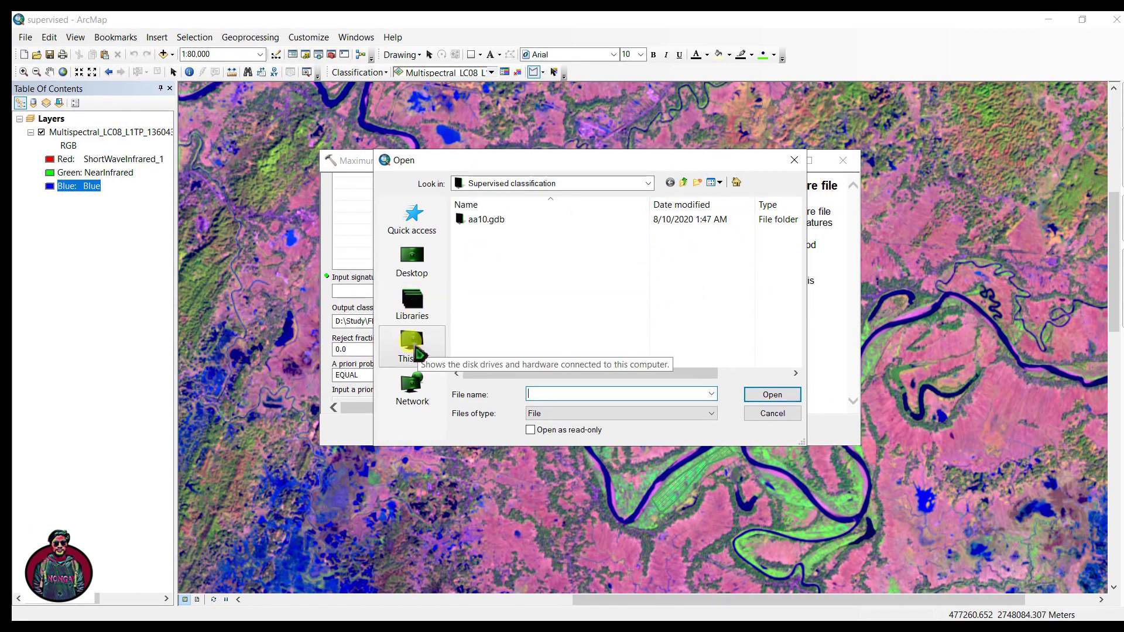
pyautogui.scroll(-1, 662, 263)
pyautogui.scroll(1, 585, 263)
pyautogui.doubleClick(497, 269)
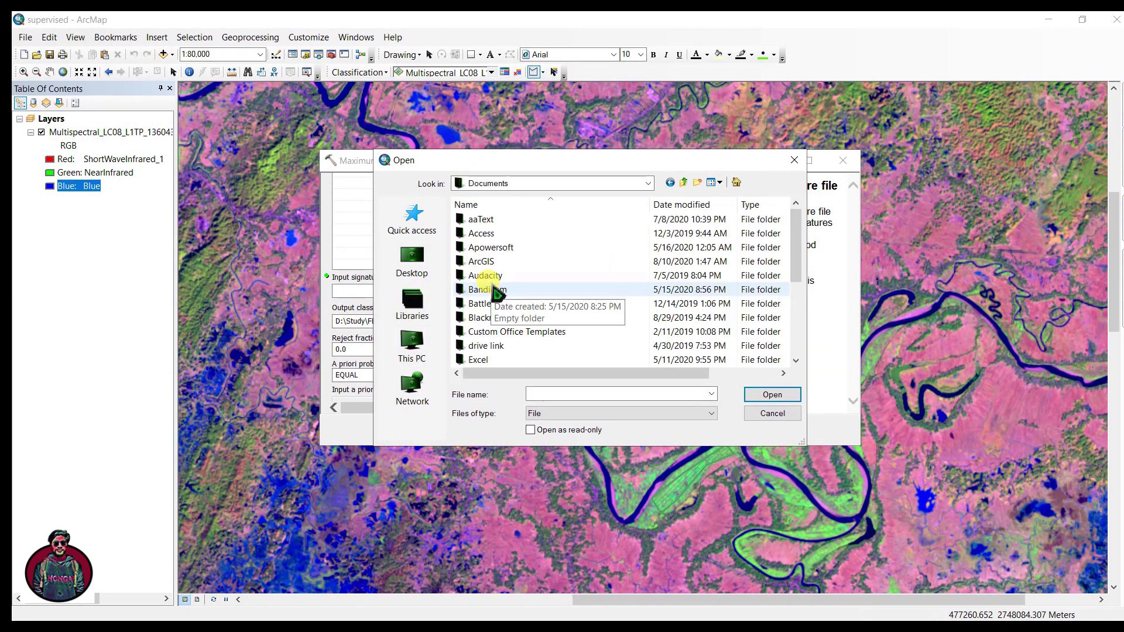
pyautogui.scroll(-3, 495, 281)
pyautogui.scroll(3, 496, 263)
pyautogui.doubleClick(495, 262)
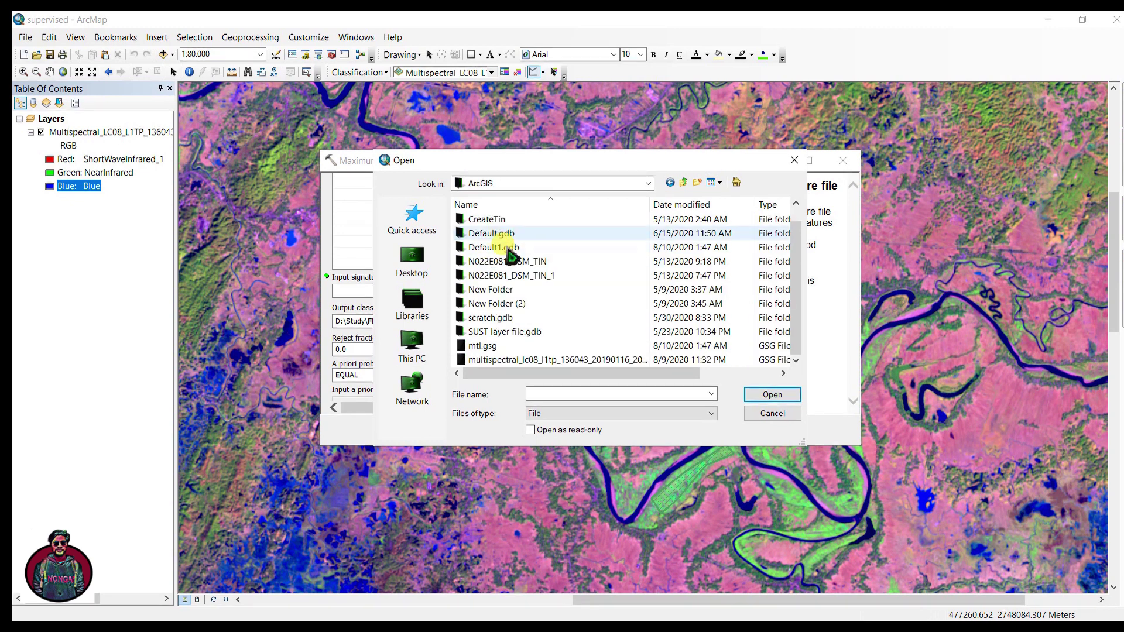
# - Use mtl.gsg as the input signature file and run the Maximum Likelihood Classification with the default output and options
pyautogui.click(489, 348)
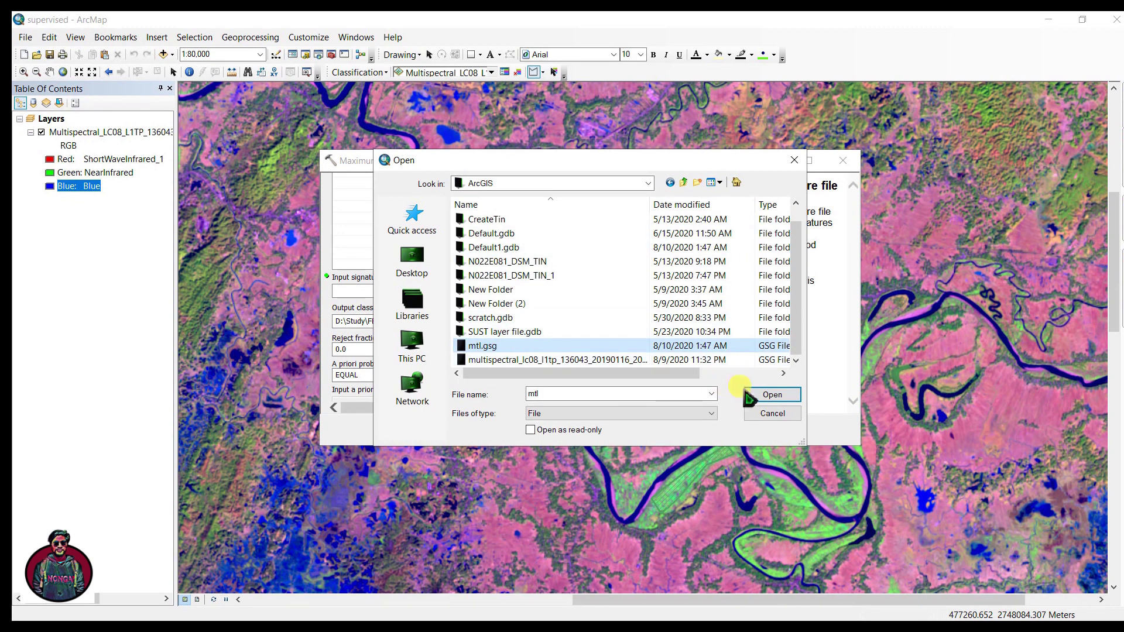
pyautogui.click(772, 394)
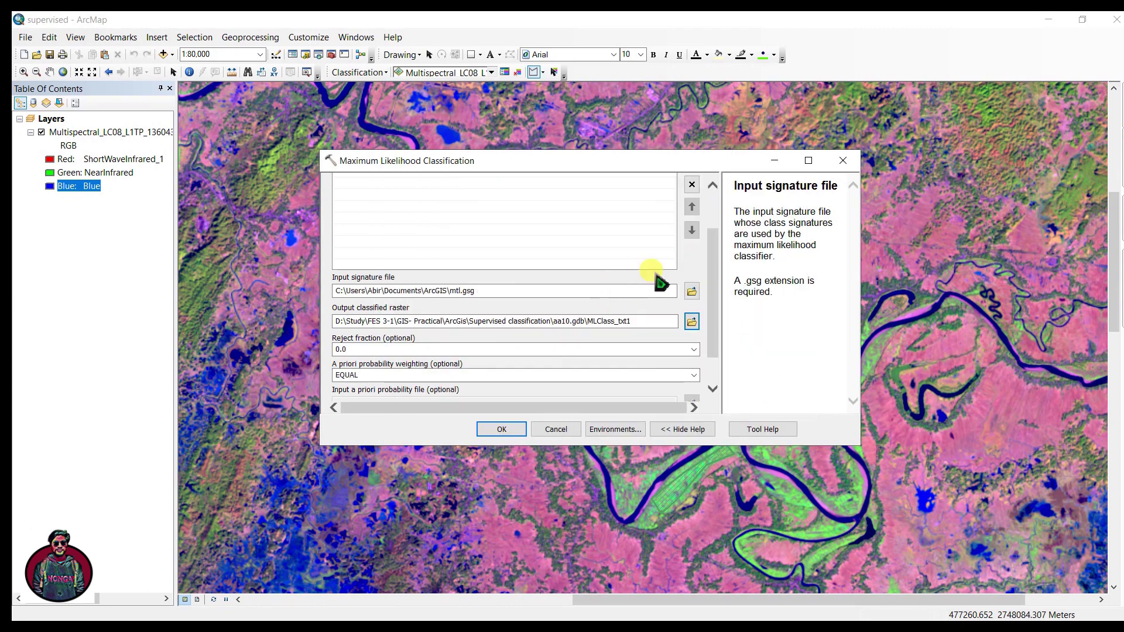
pyautogui.scroll(-2, 710, 263)
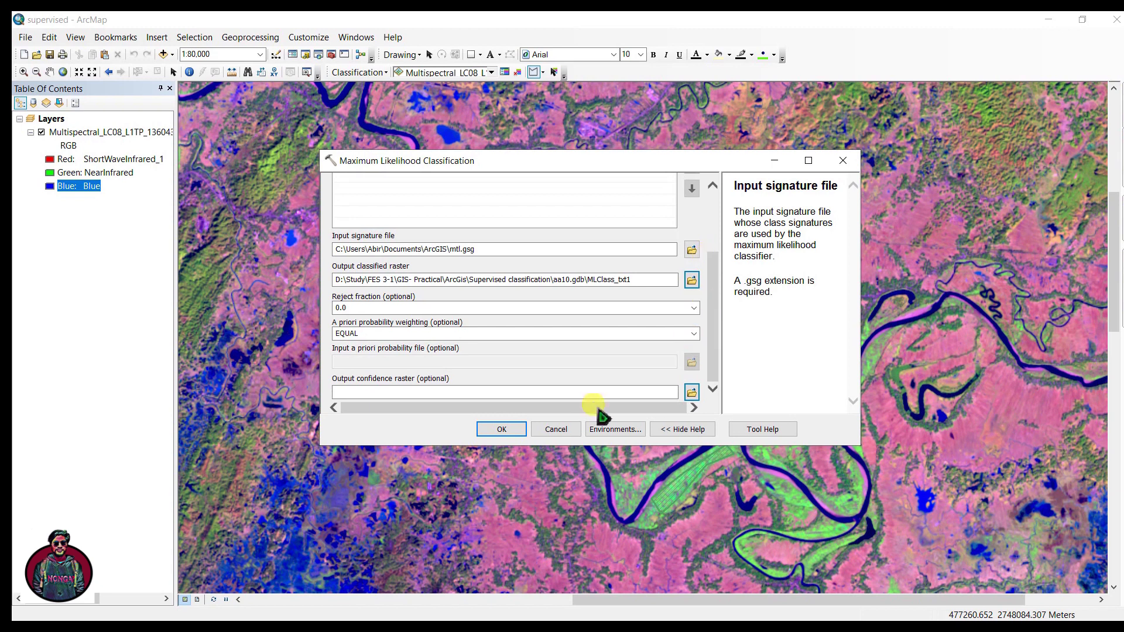
pyautogui.click(502, 429)
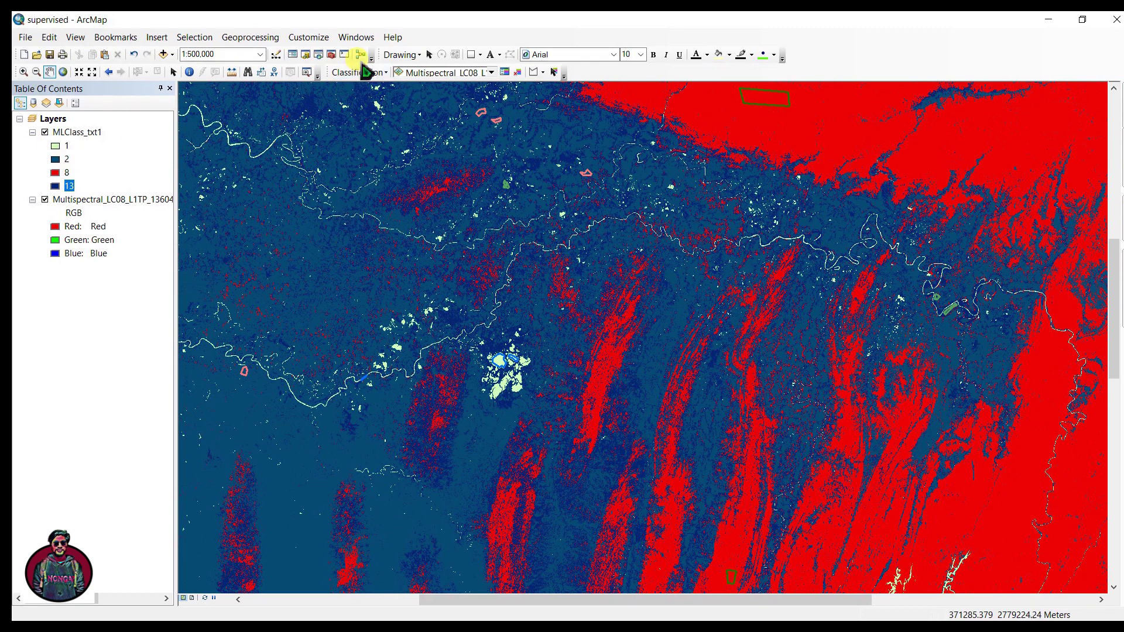
# - Reopen the Training Sample Manager for reference and set the fill of class 1 in the classified raster to blue
pyautogui.click(505, 72)
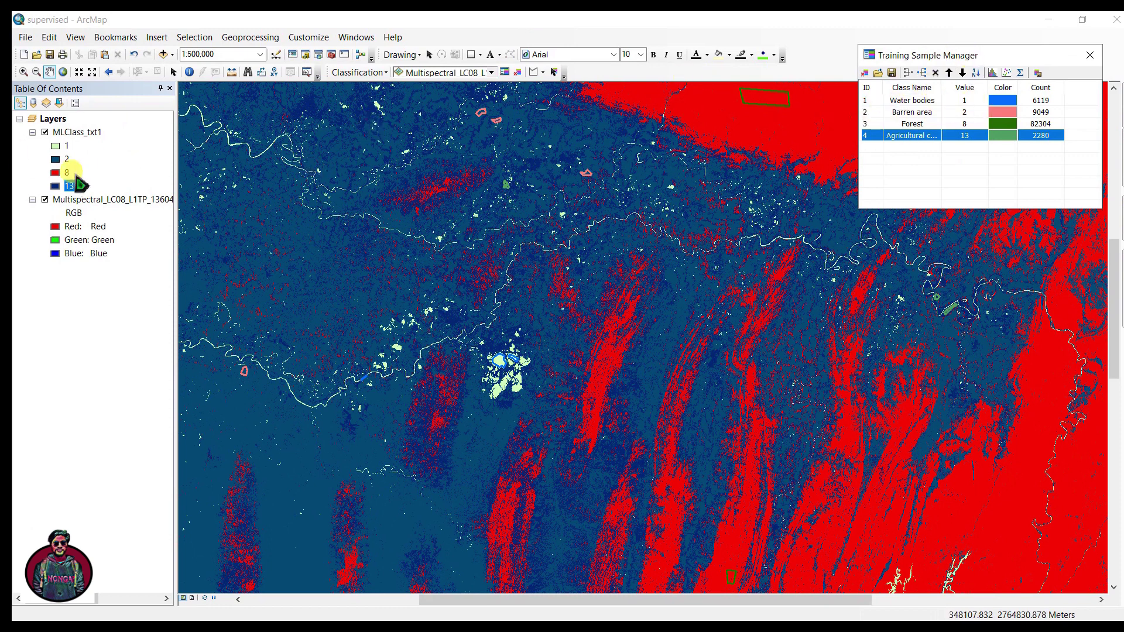
pyautogui.doubleClick(56, 146)
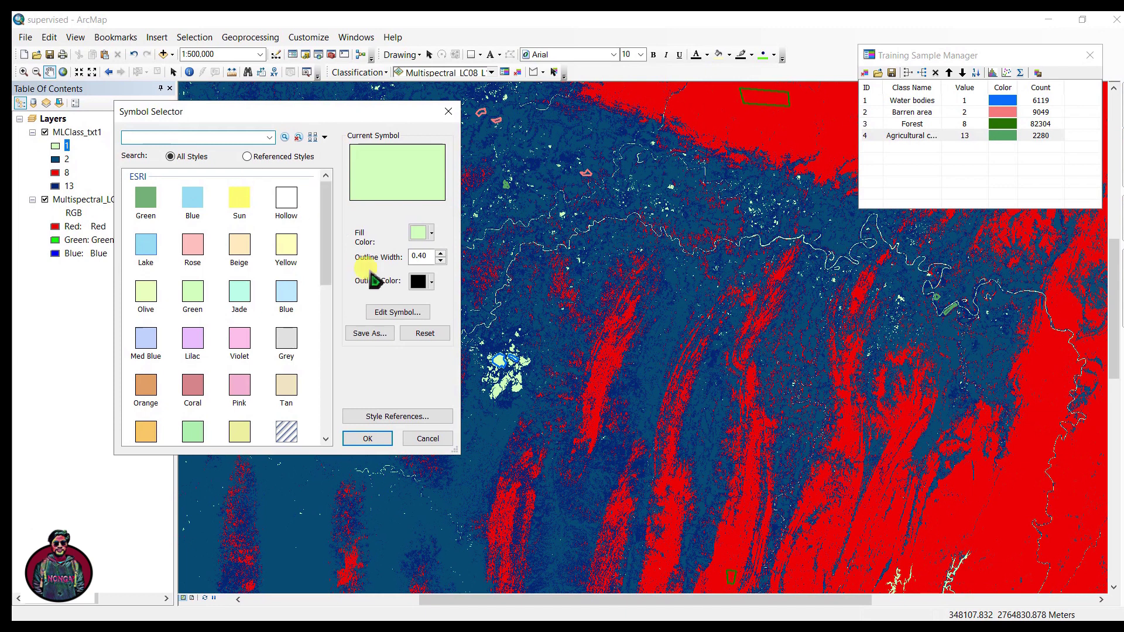
pyautogui.click(419, 233)
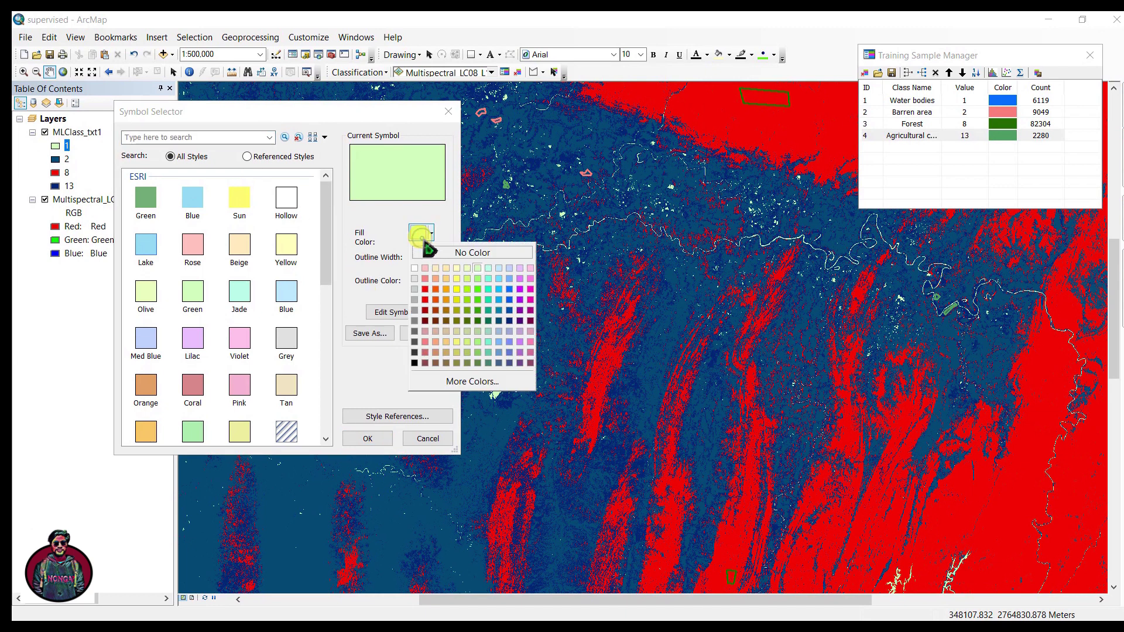
pyautogui.click(509, 290)
pyautogui.click(368, 438)
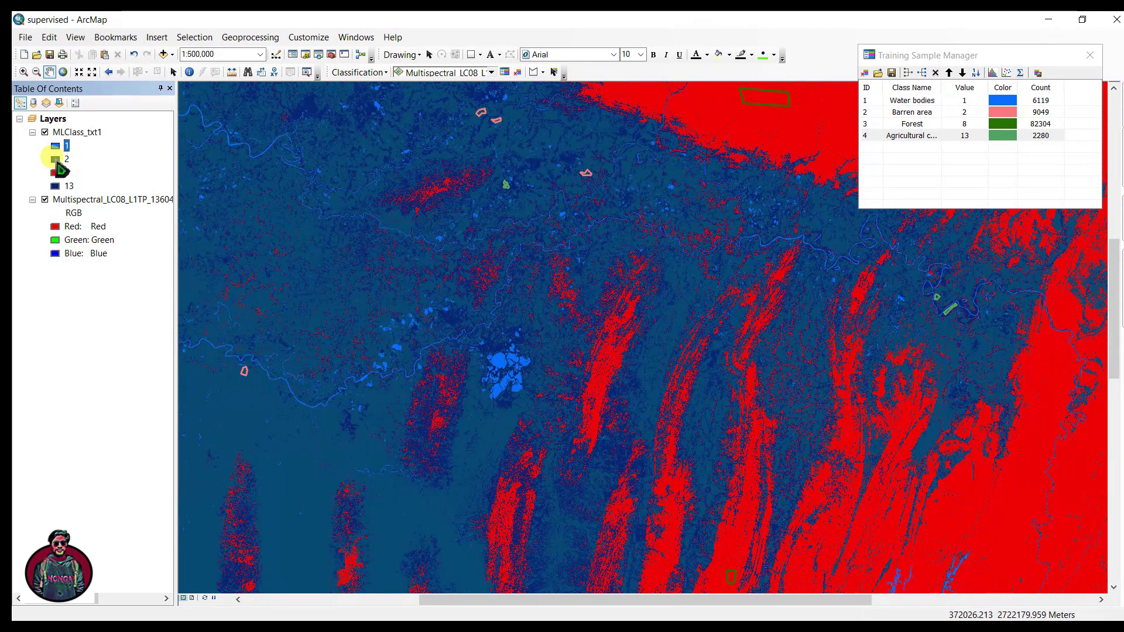
# - Give class 2 of the classified raster the Coral symbol
pyautogui.doubleClick(55, 159)
pyautogui.click(193, 382)
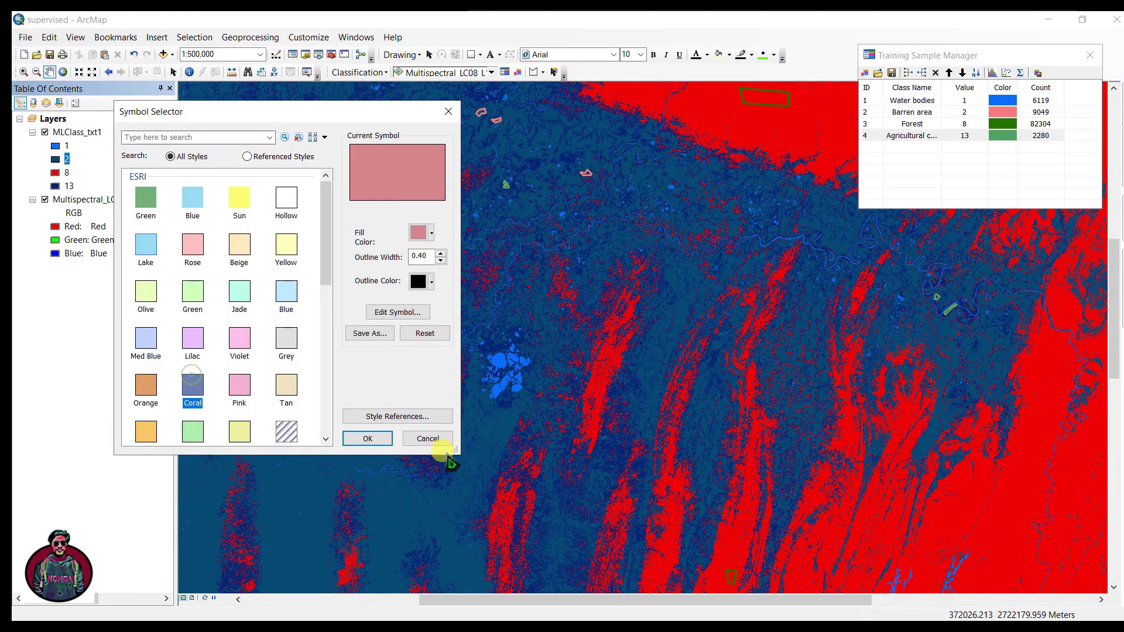
pyautogui.click(383, 439)
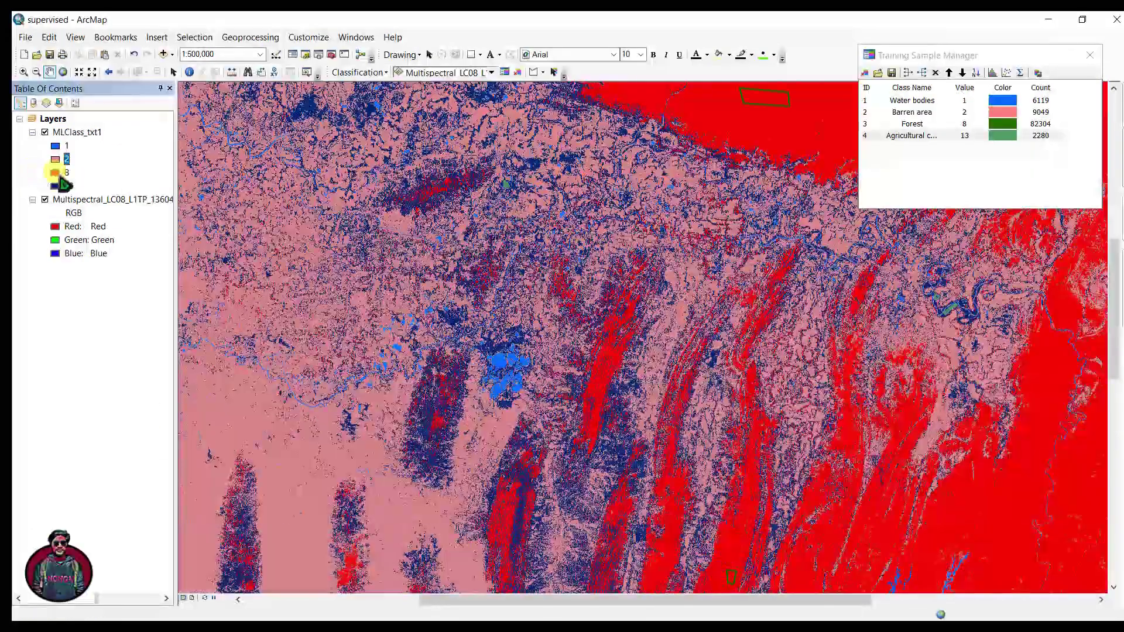
# - Set the fill color of class 8 in the classified raster to dark green
pyautogui.doubleClick(55, 173)
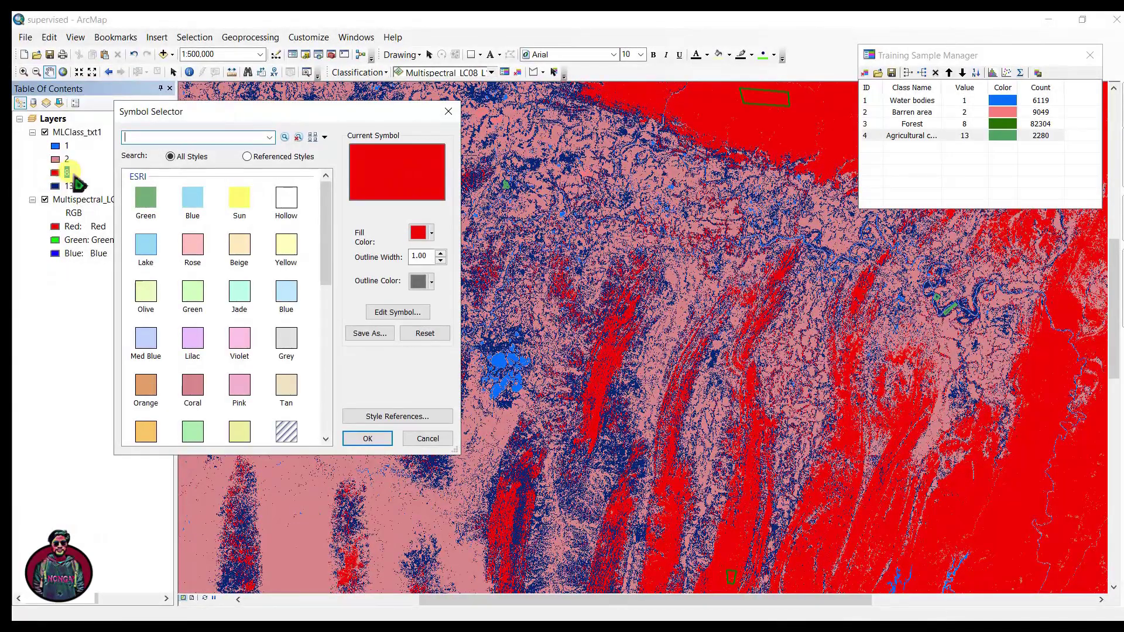
pyautogui.click(420, 233)
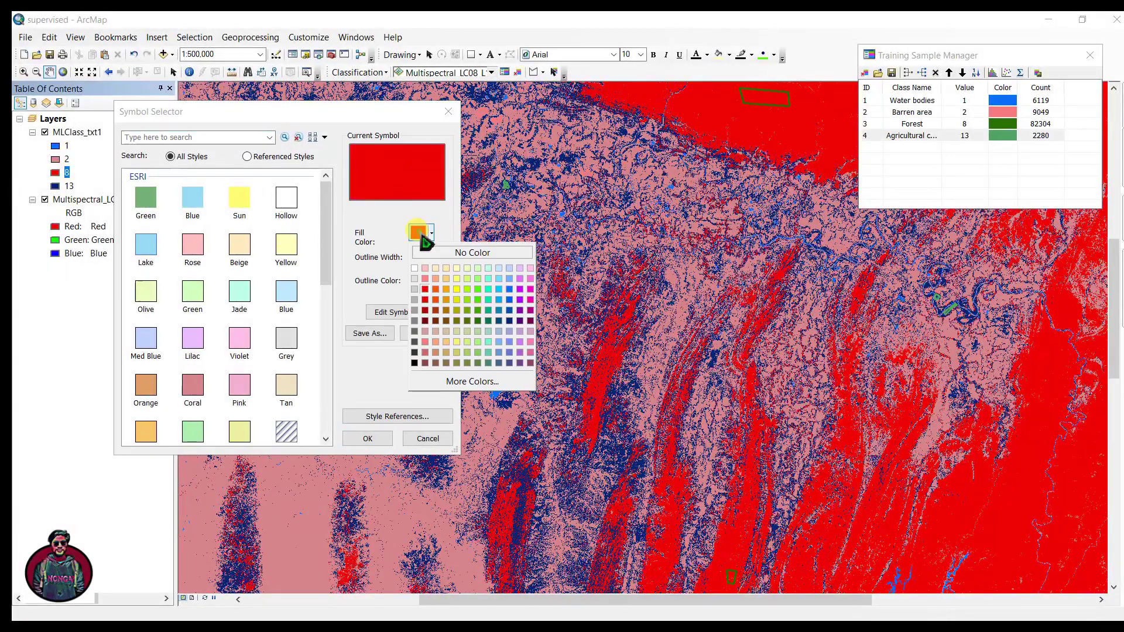
pyautogui.click(477, 321)
pyautogui.click(367, 438)
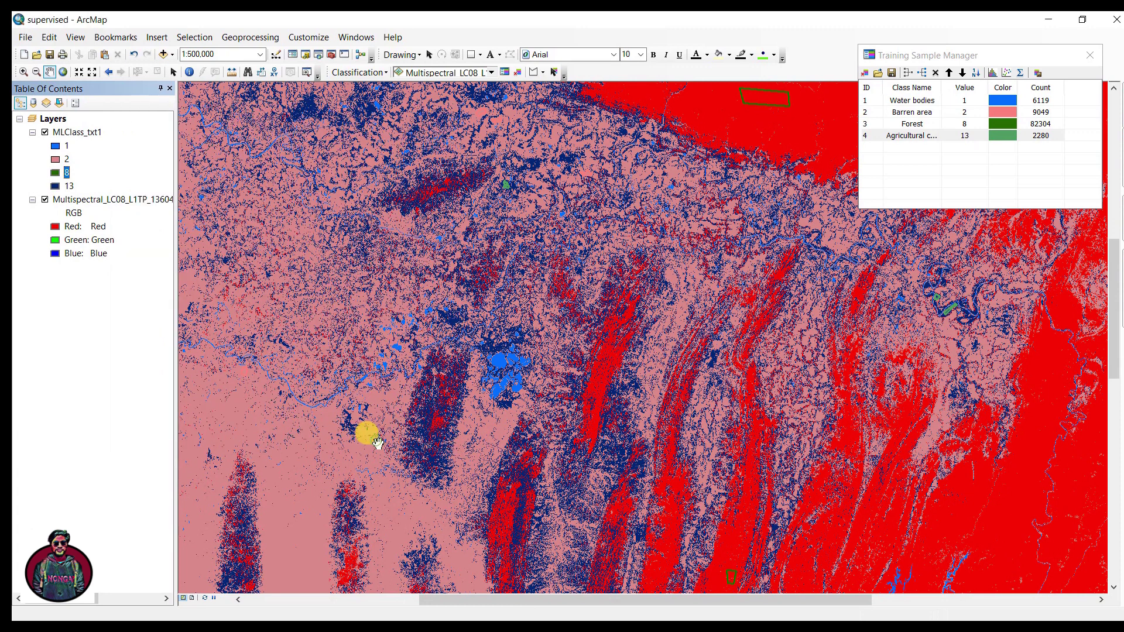
# - Set the fill color of class 13 in the classified raster to light green
pyautogui.doubleClick(55, 186)
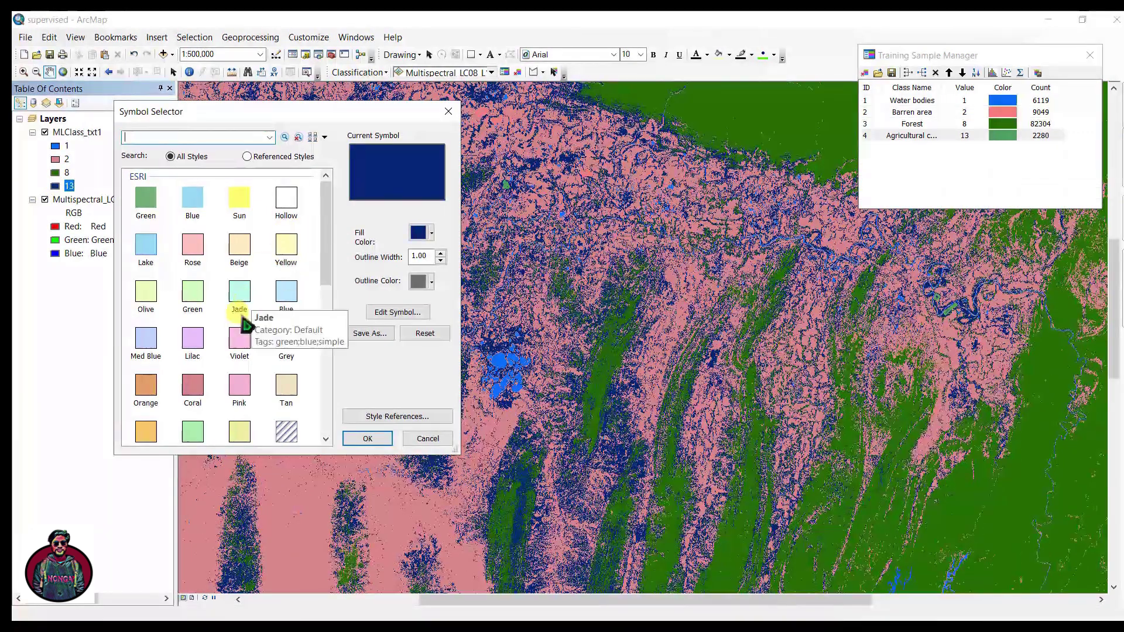
pyautogui.click(418, 234)
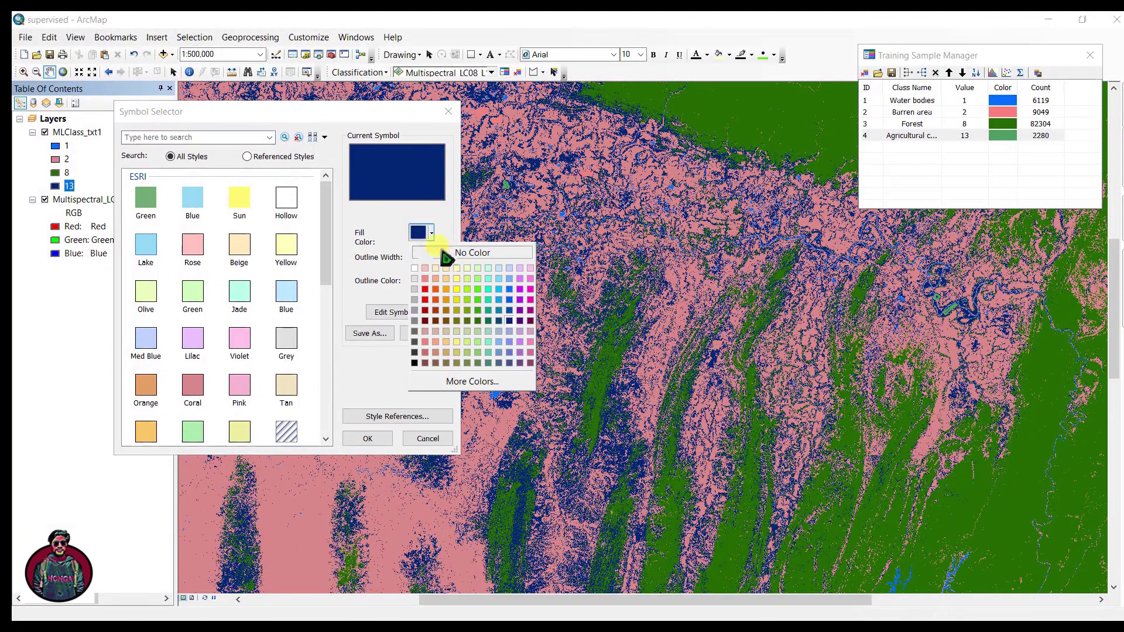
pyautogui.click(479, 288)
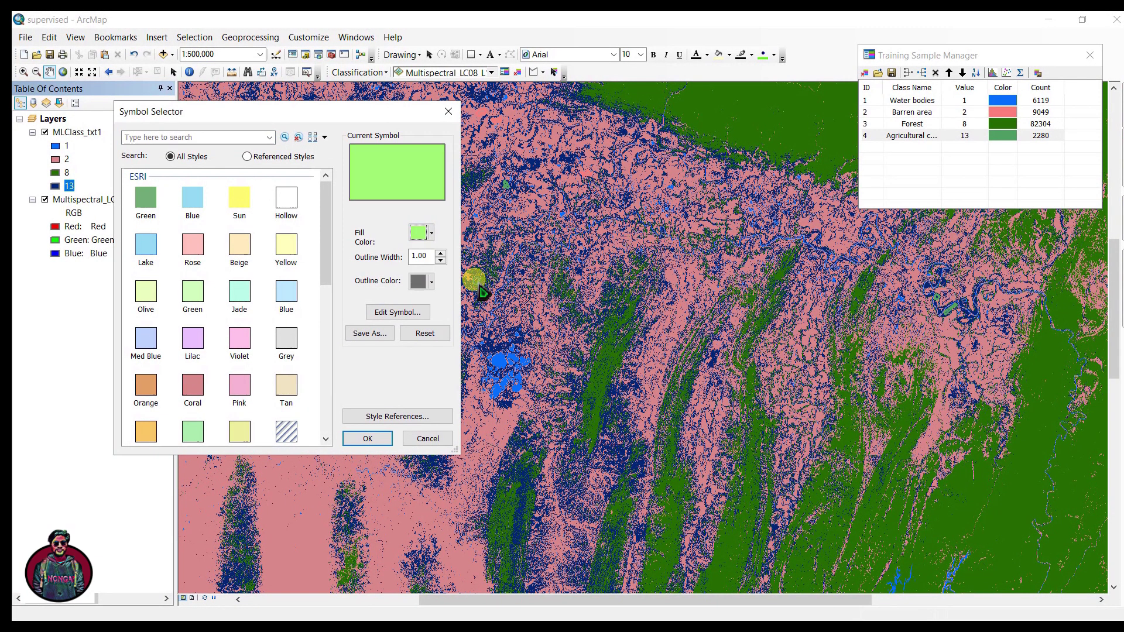
pyautogui.click(386, 440)
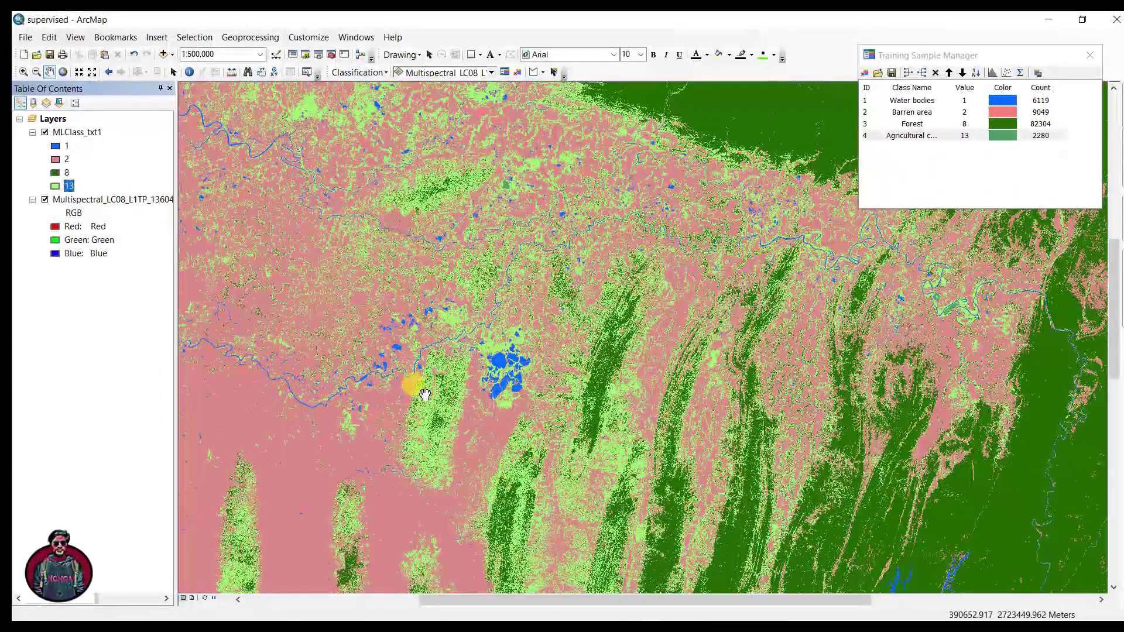
# - Split the merged agricultural training sample into its individual samples and select the first of them
pyautogui.scroll(-3, 433, 349)
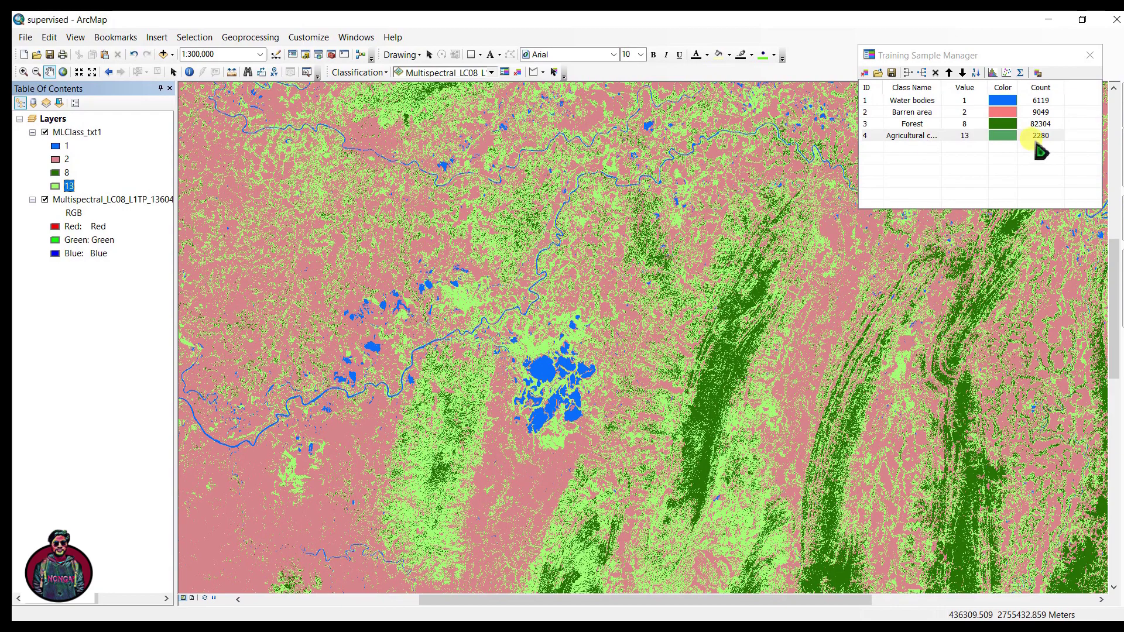
pyautogui.click(879, 135)
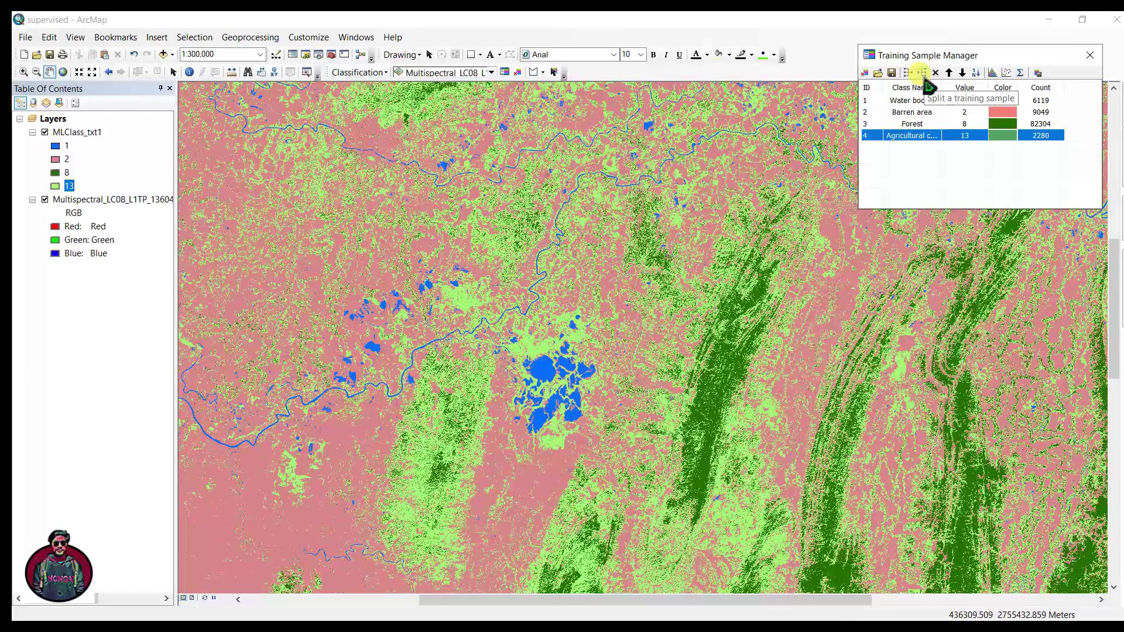
pyautogui.click(923, 75)
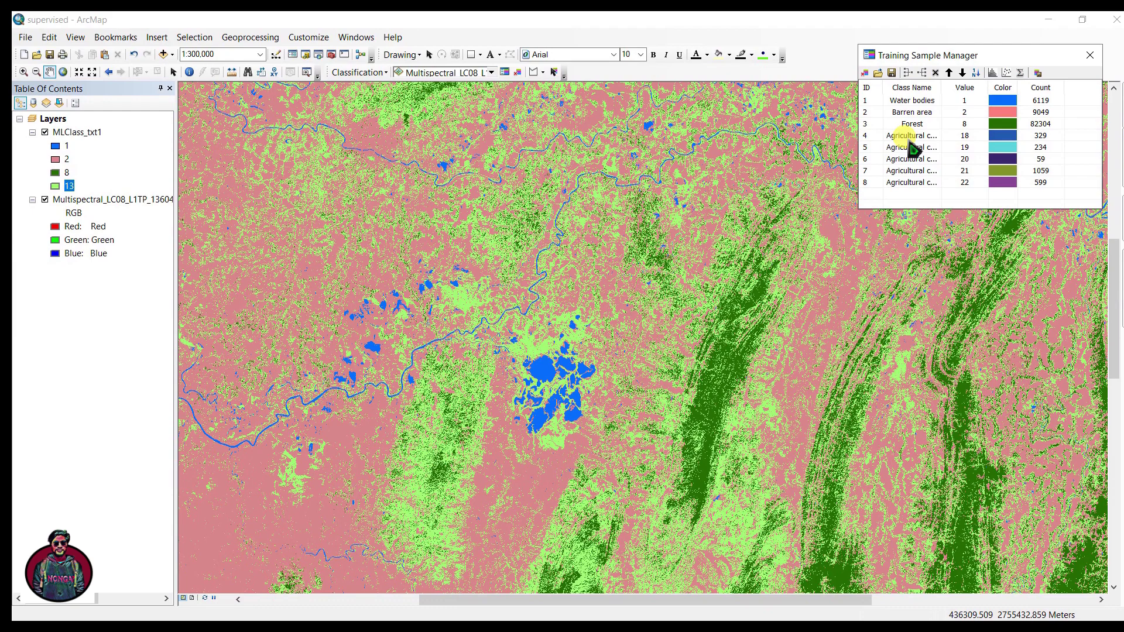
pyautogui.click(866, 135)
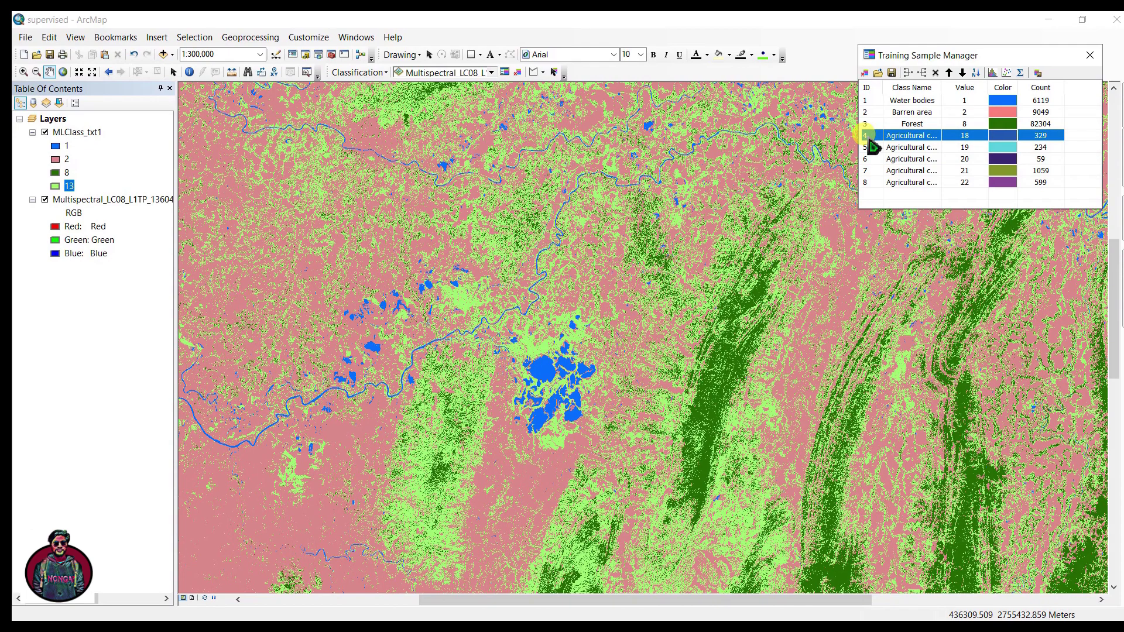